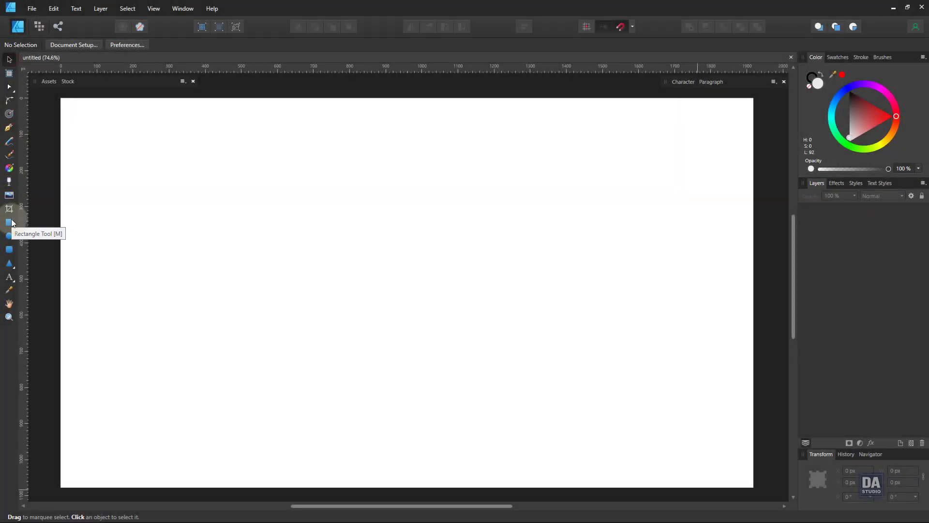
Draw a light grey 1920 by 1080 px background rectangle covering the whole page and lock its layer
{"action": "left_click", "coordinate": [10, 223]}
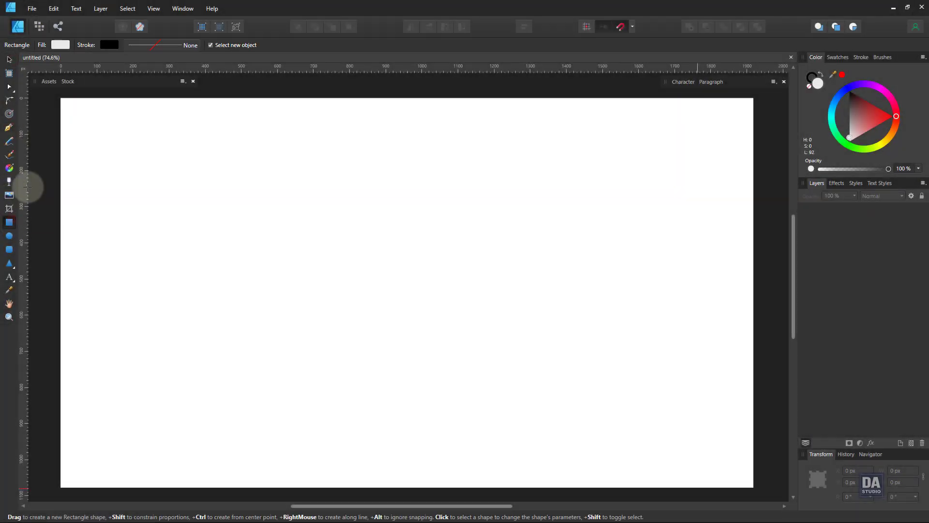
{"action": "mouse_move", "coordinate": [61, 99]}
{"action": "left_mouse_down"}
{"action": "mouse_move", "coordinate": [506, 362]}
{"action": "mouse_move", "coordinate": [686, 462]}
{"action": "mouse_move", "coordinate": [754, 486]}
{"action": "left_mouse_up"}
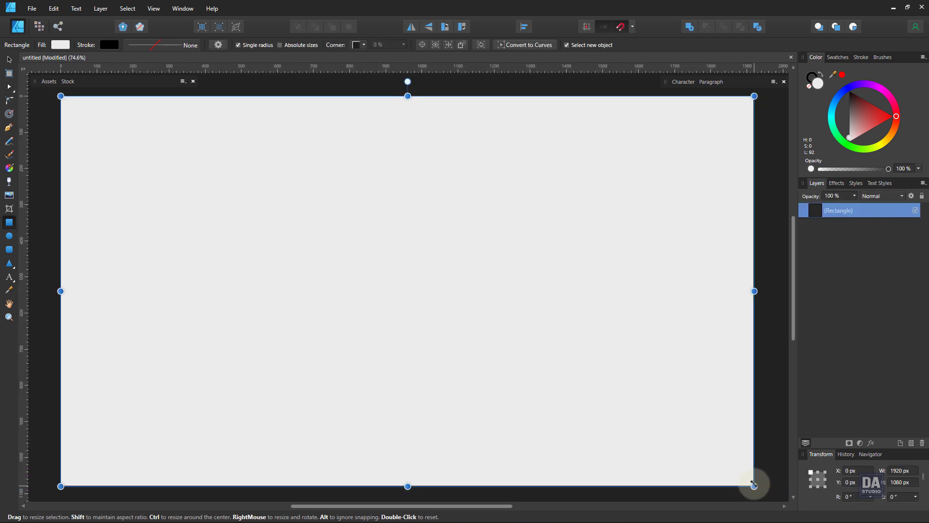
{"action": "key", "text": "space"}
{"action": "left_click_drag", "start_coordinate": [697, 390], "coordinate": [701, 394]}
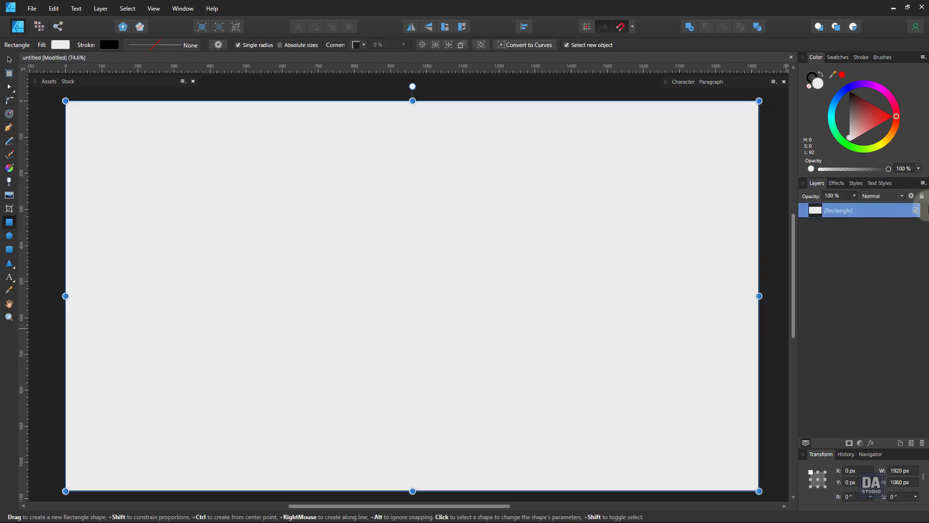
{"action": "left_click", "coordinate": [922, 196]}
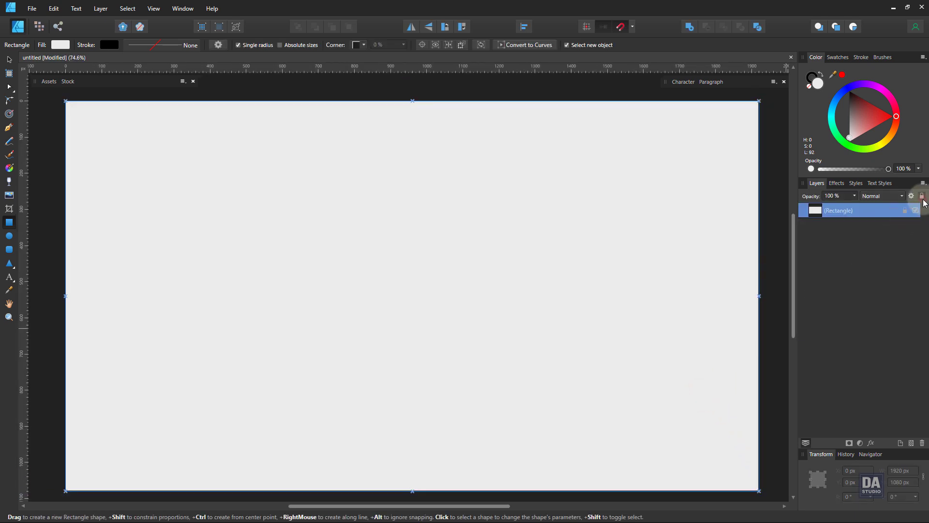
{"action": "left_click", "coordinate": [682, 218]}
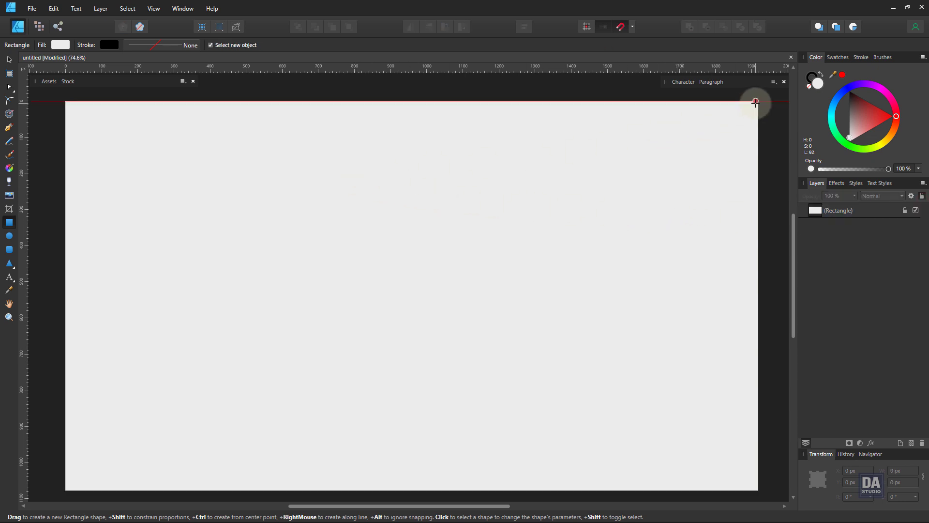
Draw a full-height rectangle about 1245 px wide flush with the page's right edge and fill it grey with lightness 65
{"action": "left_click_drag", "start_coordinate": [758, 101], "coordinate": [309, 488]}
{"action": "mouse_move", "coordinate": [532, 488]}
{"action": "left_mouse_down"}
{"action": "mouse_move", "coordinate": [532, 497]}
{"action": "mouse_move", "coordinate": [532, 487]}
{"action": "left_mouse_up"}
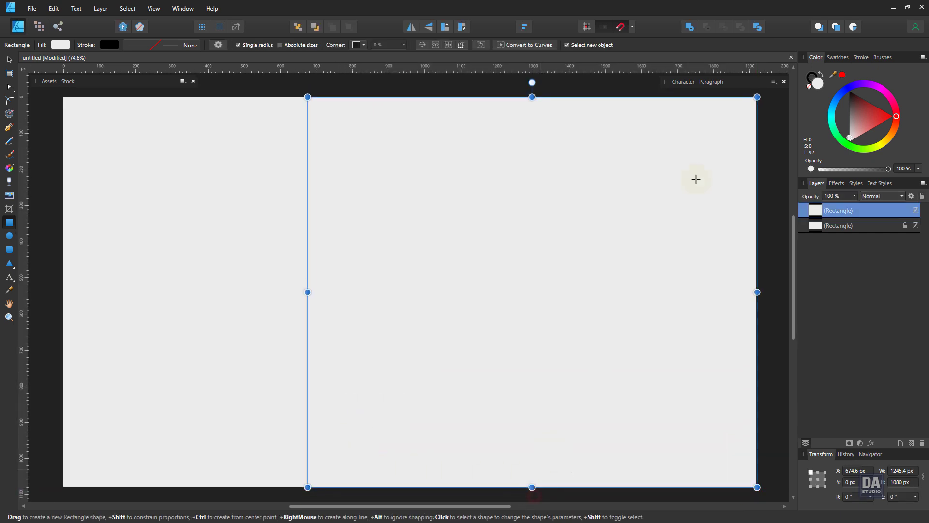
{"action": "left_click_drag", "start_coordinate": [850, 122], "coordinate": [845, 123]}
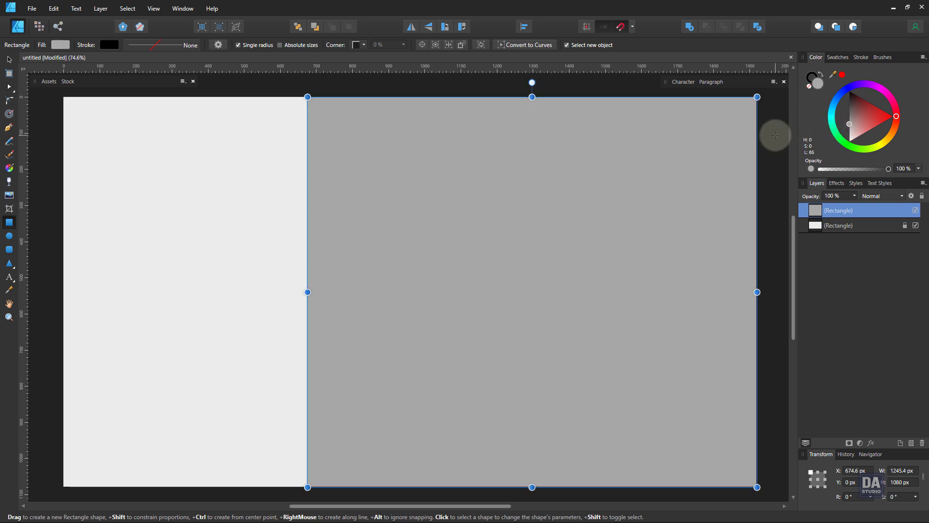
{"action": "left_click", "coordinate": [775, 135]}
{"action": "key", "text": "space"}
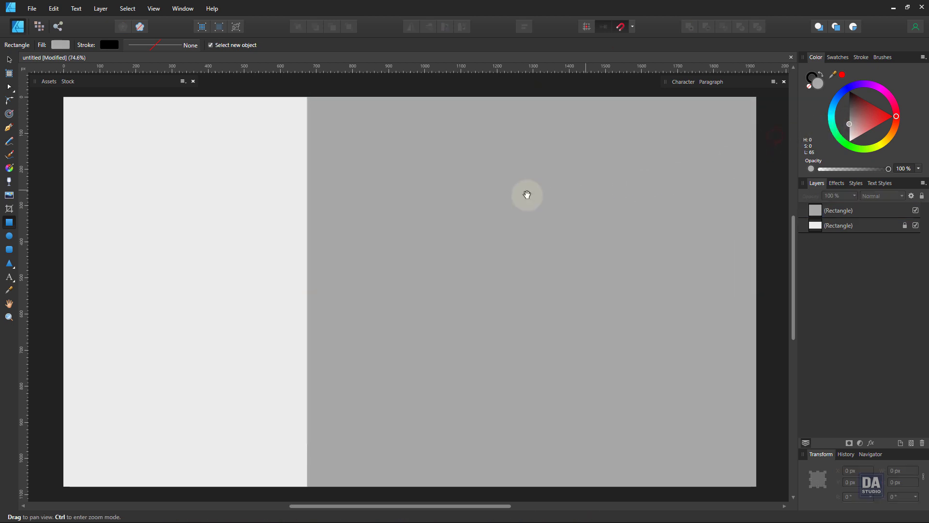
{"action": "left_click_drag", "start_coordinate": [484, 199], "coordinate": [489, 200]}
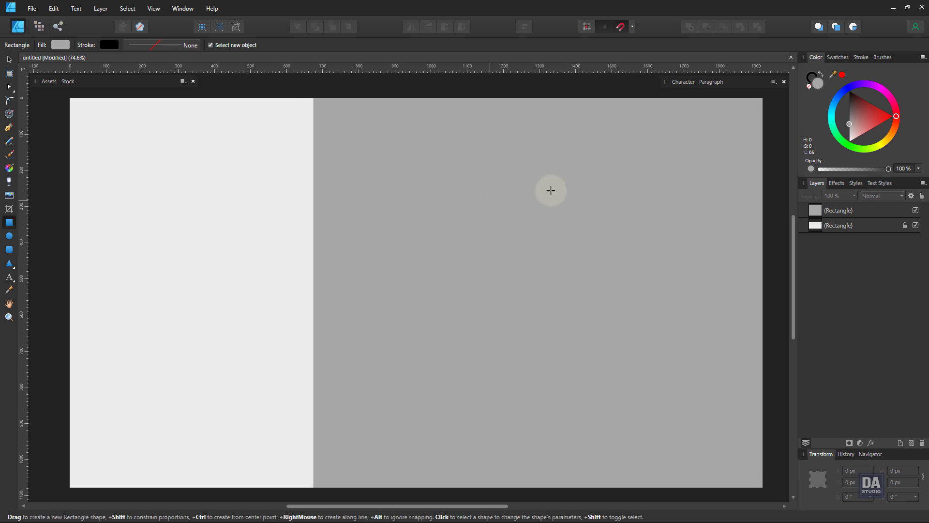
Draw a lighter grey strip, lightness 87, about 1245 by 66 px across the grey panel near its upper edge
{"action": "left_click_drag", "start_coordinate": [854, 126], "coordinate": [850, 137]}
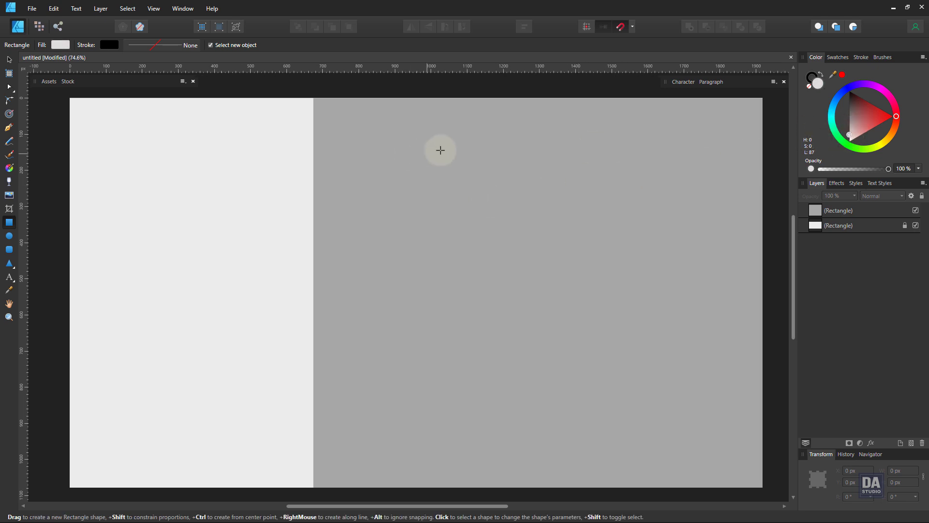
{"action": "left_click_drag", "start_coordinate": [314, 114], "coordinate": [763, 137]}
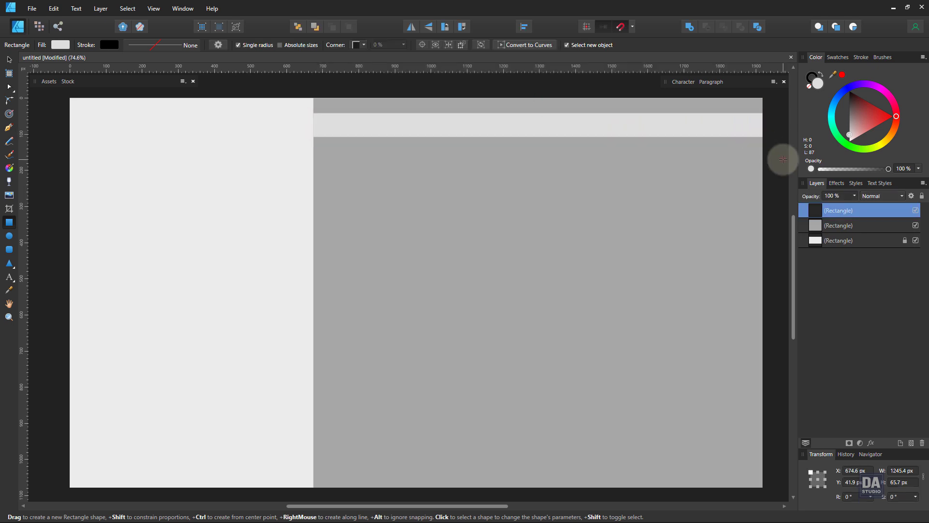
{"action": "left_click", "coordinate": [783, 158]}
{"action": "key", "text": "v"}
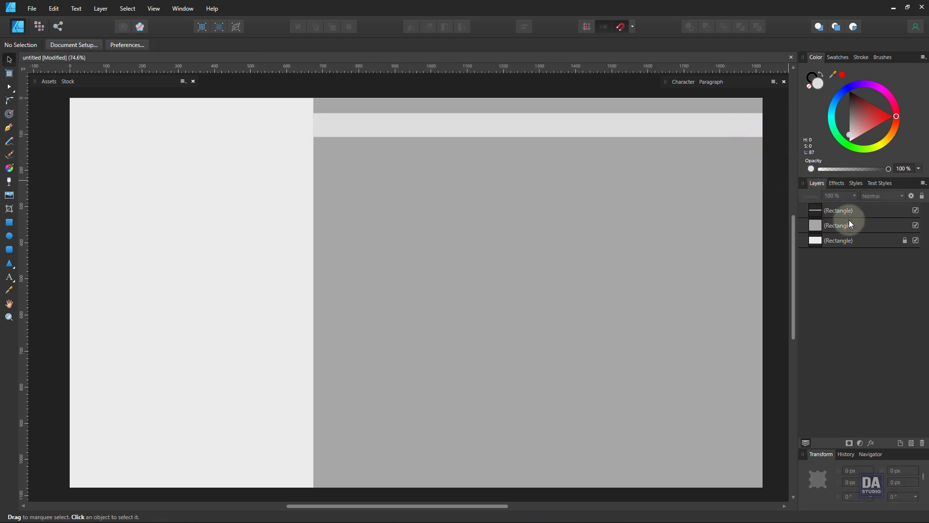
Lower the strip's layer opacity to 20%
{"action": "left_click", "coordinate": [851, 214]}
{"action": "left_click_drag", "start_coordinate": [854, 195], "coordinate": [808, 208]}
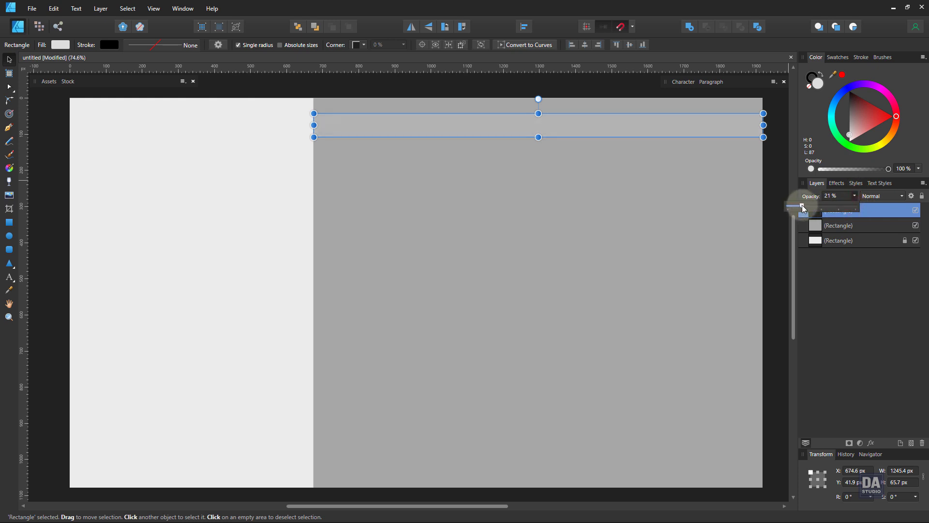
{"action": "left_click", "coordinate": [776, 213]}
{"action": "key", "text": "space"}
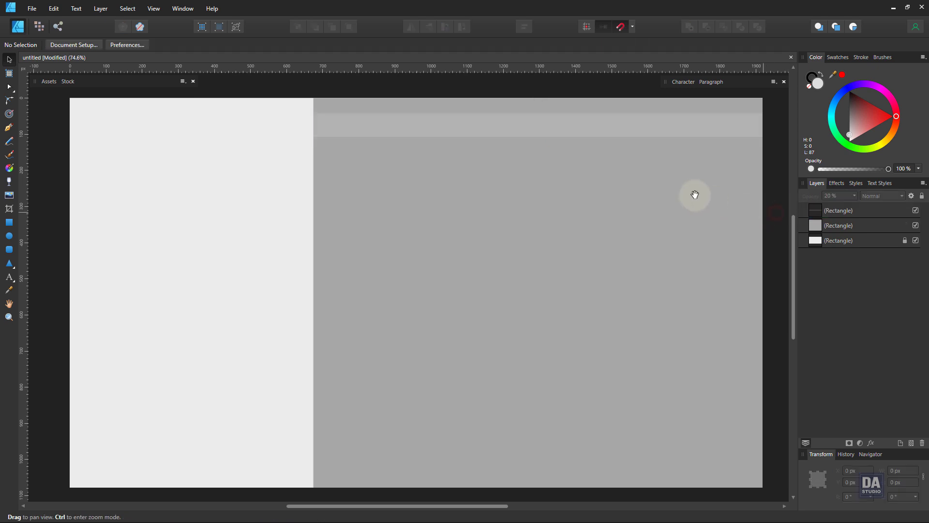
{"action": "left_click_drag", "start_coordinate": [690, 194], "coordinate": [691, 194]}
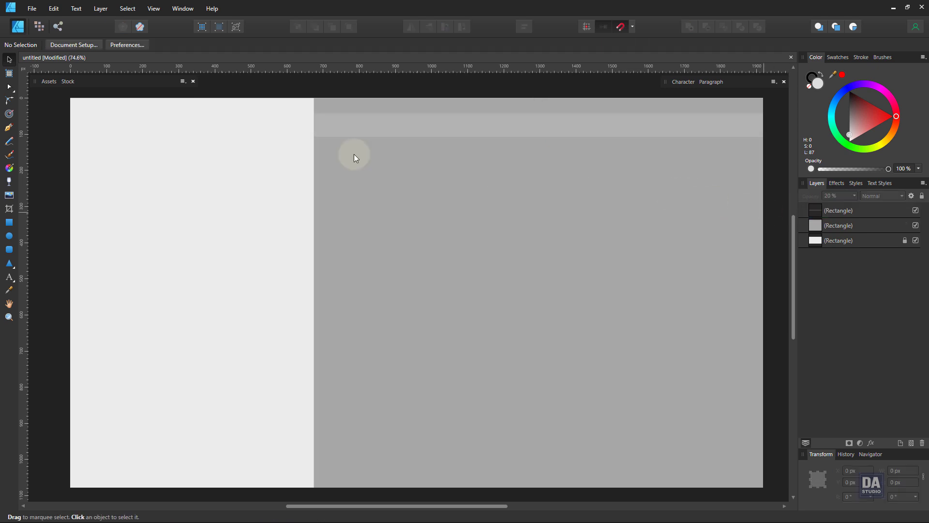
Place a square frame asset from Frames and Borders on the grey panel and reshape it to about 297 by 400 px
{"action": "key", "text": "space"}
{"action": "left_click_drag", "start_coordinate": [108, 107], "coordinate": [104, 119]}
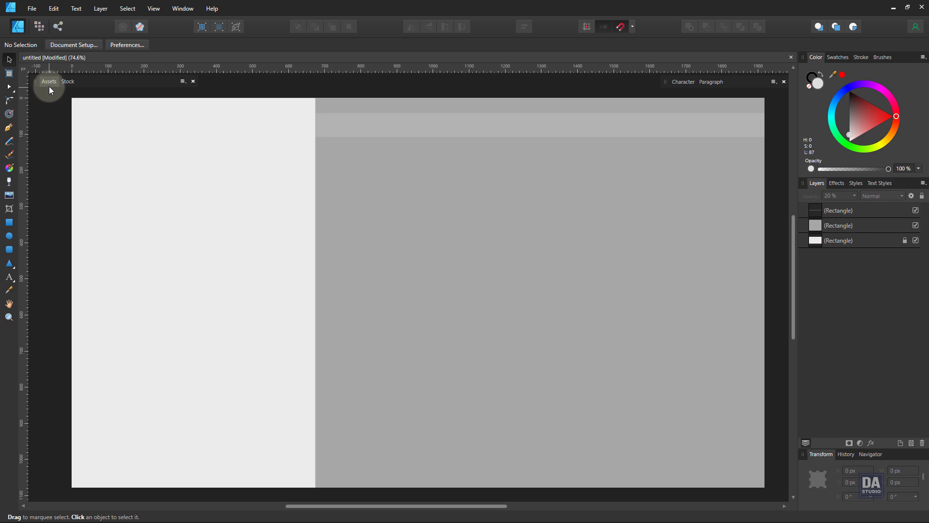
{"action": "left_click", "coordinate": [48, 86]}
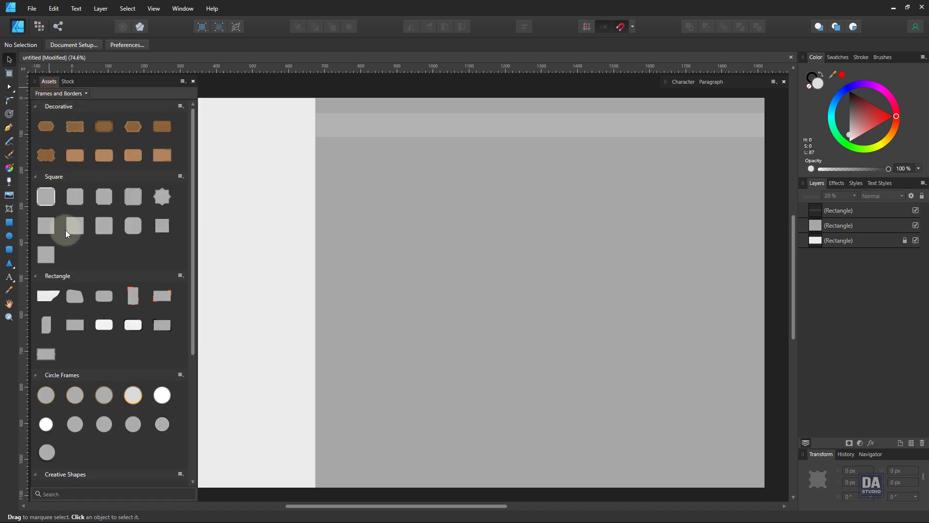
{"action": "left_click_drag", "start_coordinate": [72, 226], "coordinate": [445, 356]}
{"action": "left_click", "coordinate": [161, 85]}
{"action": "left_click_drag", "start_coordinate": [504, 339], "coordinate": [445, 339]}
{"action": "left_click_drag", "start_coordinate": [367, 370], "coordinate": [412, 395]}
{"action": "left_click_drag", "start_coordinate": [429, 451], "coordinate": [429, 422]}
{"action": "left_click_drag", "start_coordinate": [490, 350], "coordinate": [431, 367]}
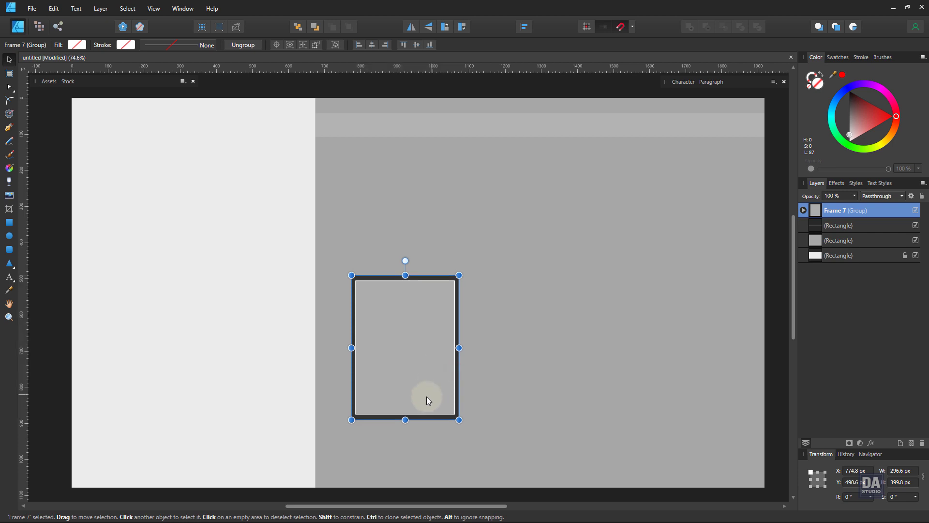
Narrow the frame's inner image placeholder to about 262 px and scale the whole frame down to about 237 by 320 px
{"action": "double_click", "coordinate": [415, 415]}
{"action": "scroll", "coordinate": [445, 375], "scroll_direction": "up", "scroll_amount": 4}
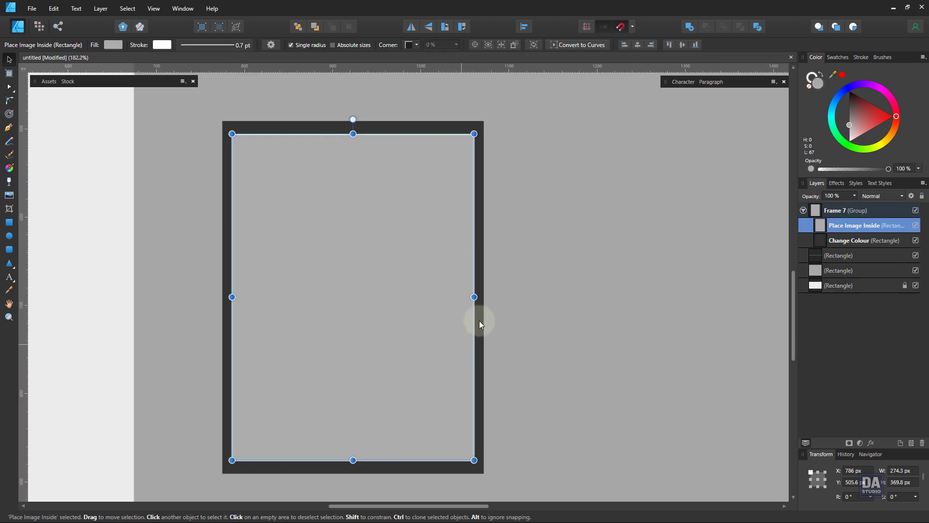
{"action": "left_click_drag", "start_coordinate": [471, 299], "coordinate": [468, 297]}
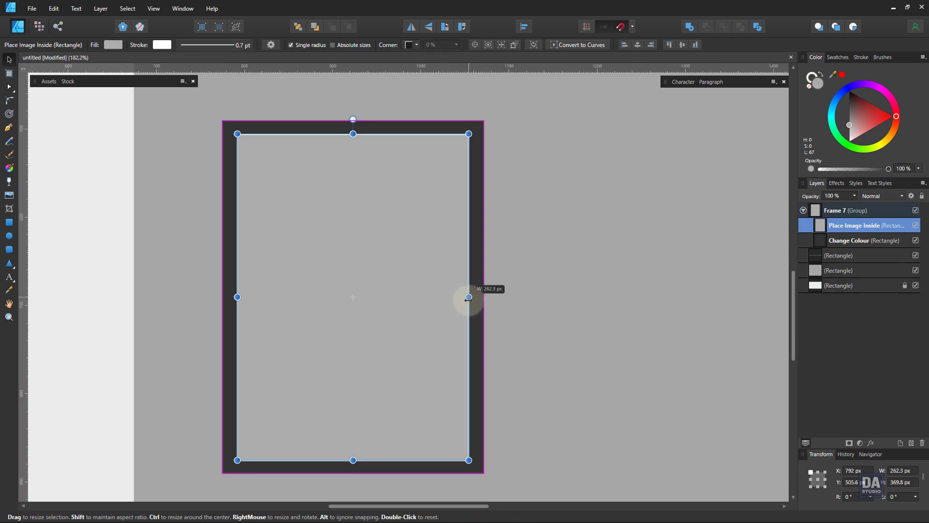
{"action": "left_click", "coordinate": [555, 380]}
{"action": "left_click", "coordinate": [449, 398]}
{"action": "left_click_drag", "start_coordinate": [483, 473], "coordinate": [432, 403]}
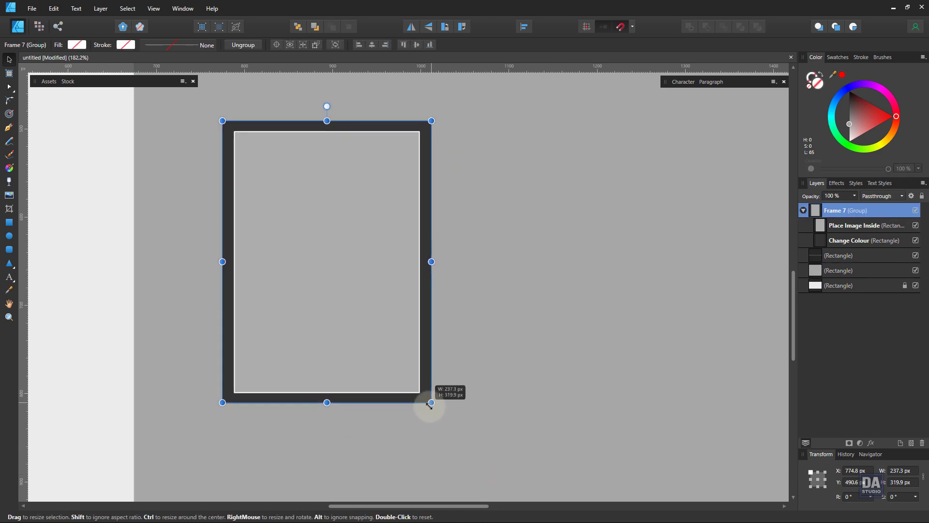
{"action": "scroll", "coordinate": [344, 365], "scroll_direction": "down", "scroll_amount": 4}
{"action": "scroll", "coordinate": [346, 349], "scroll_direction": "up", "scroll_amount": 1}
{"action": "left_click_drag", "start_coordinate": [357, 354], "coordinate": [509, 341]}
{"action": "scroll", "coordinate": [375, 335], "scroll_direction": "up", "scroll_amount": 1}
{"action": "scroll", "coordinate": [374, 335], "scroll_direction": "down", "scroll_amount": 1}
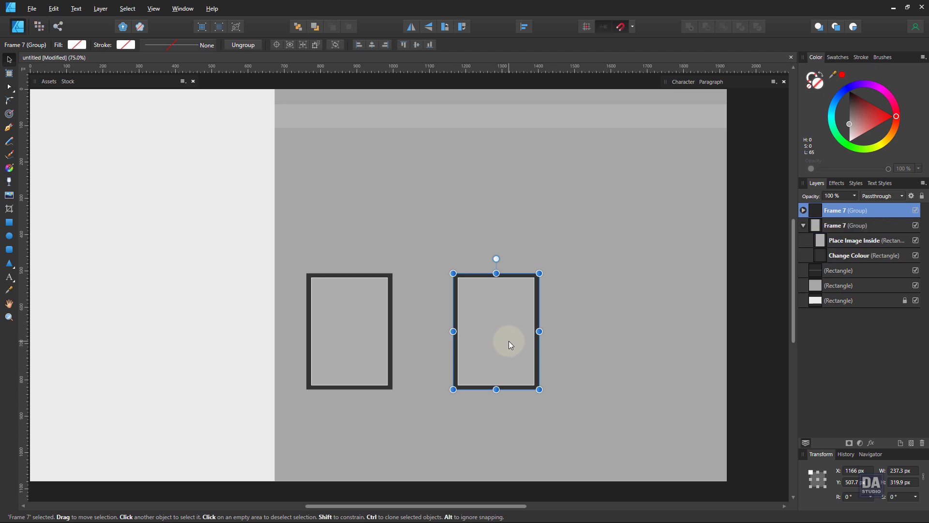
{"action": "key", "text": "ctrl+z"}
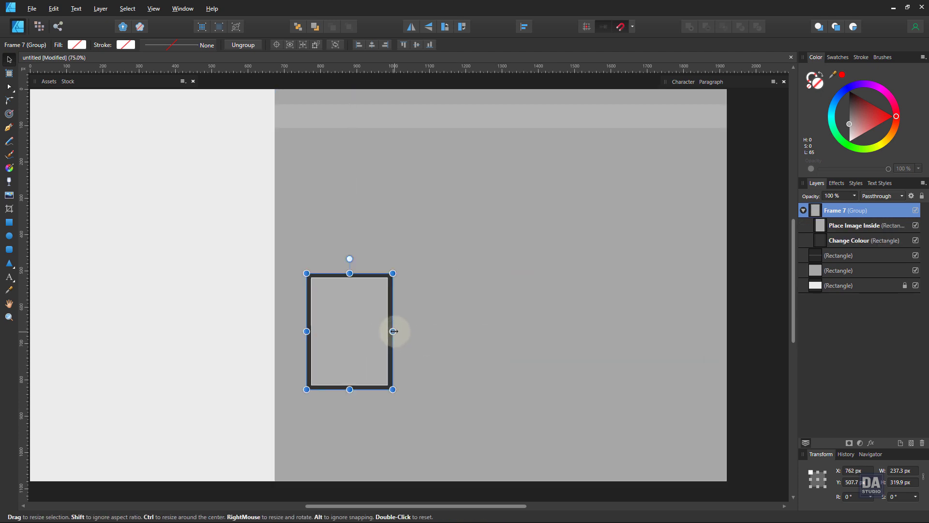
Widen the frame to about 262 px and slightly reduce the inner placeholder's height to even out the dark border
{"action": "left_click_drag", "start_coordinate": [394, 331], "coordinate": [450, 321]}
{"action": "scroll", "coordinate": [344, 342], "scroll_direction": "up", "scroll_amount": 3}
{"action": "double_click", "coordinate": [408, 329]}
{"action": "left_click_drag", "start_coordinate": [357, 216], "coordinate": [357, 219]}
{"action": "left_click", "coordinate": [468, 271]}
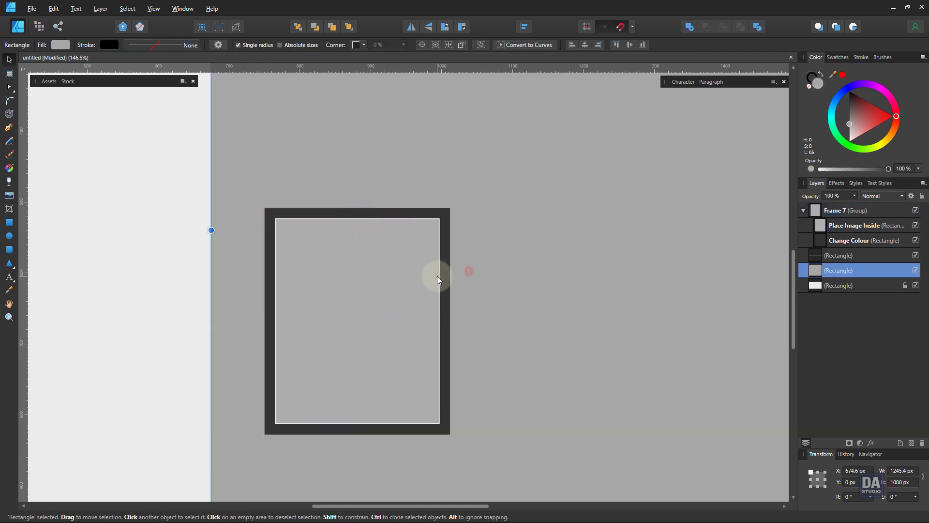
{"action": "left_click", "coordinate": [438, 280]}
{"action": "scroll", "coordinate": [440, 325], "scroll_direction": "down", "scroll_amount": 3}
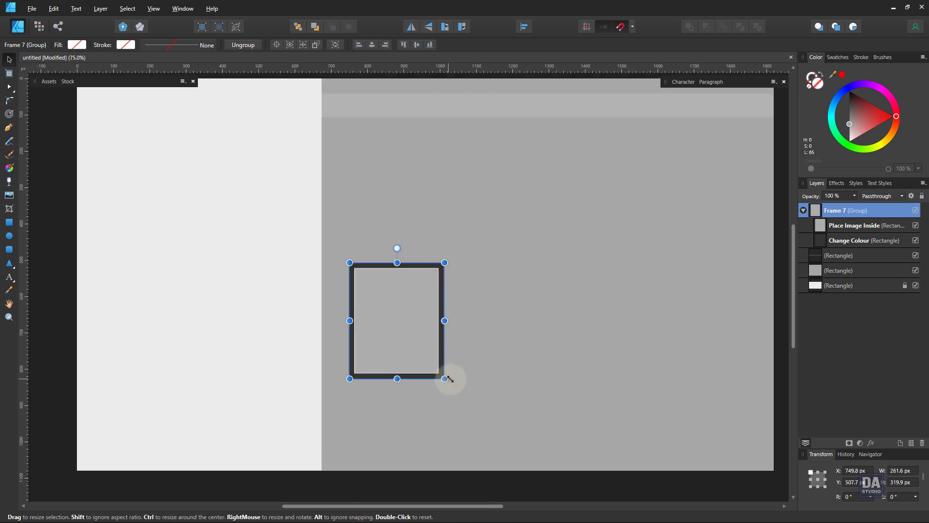
Enlarge the frame slightly and duplicate it into an evenly spaced row of three across the grey panel
{"action": "left_click_drag", "start_coordinate": [448, 378], "coordinate": [565, 357]}
{"action": "key", "text": "ctrl+j"}
Select all three frames and shift them slightly downward, centring the row horizontally on the grey panel
{"action": "left_click", "coordinate": [411, 326], "text": "shift"}
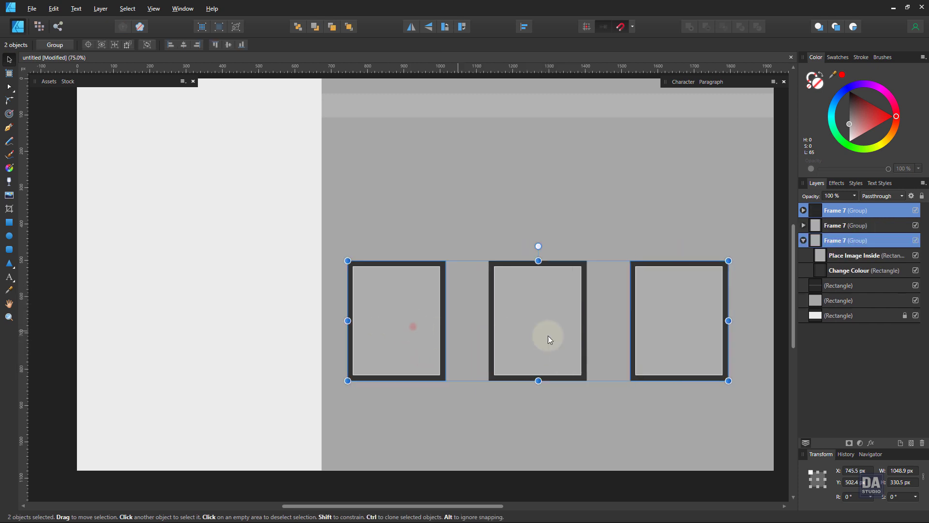
{"action": "left_click", "coordinate": [556, 335], "text": "shift"}
{"action": "left_click", "coordinate": [681, 347], "text": "shift"}
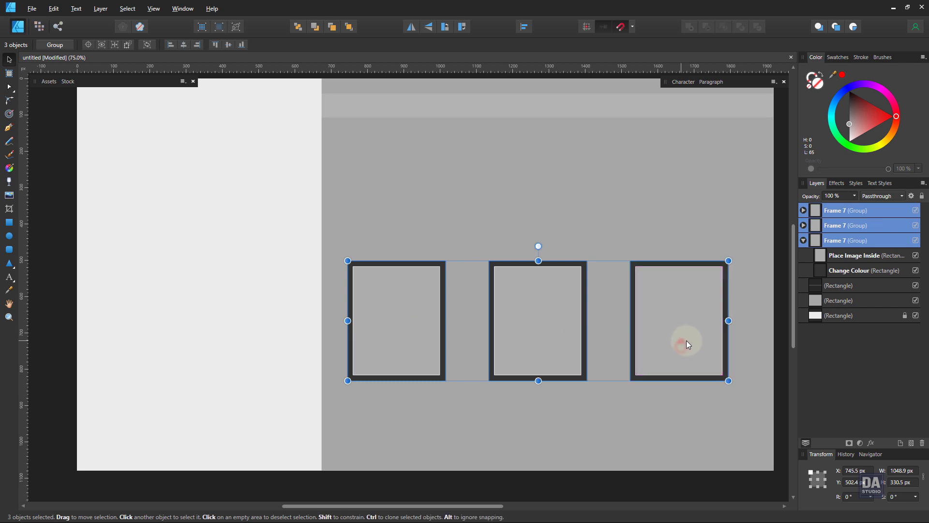
{"action": "mouse_move", "coordinate": [686, 340]}
{"action": "left_mouse_down"}
{"action": "mouse_move", "coordinate": [672, 356]}
{"action": "mouse_move", "coordinate": [685, 347]}
{"action": "left_mouse_up"}
{"action": "left_click", "coordinate": [780, 348]}
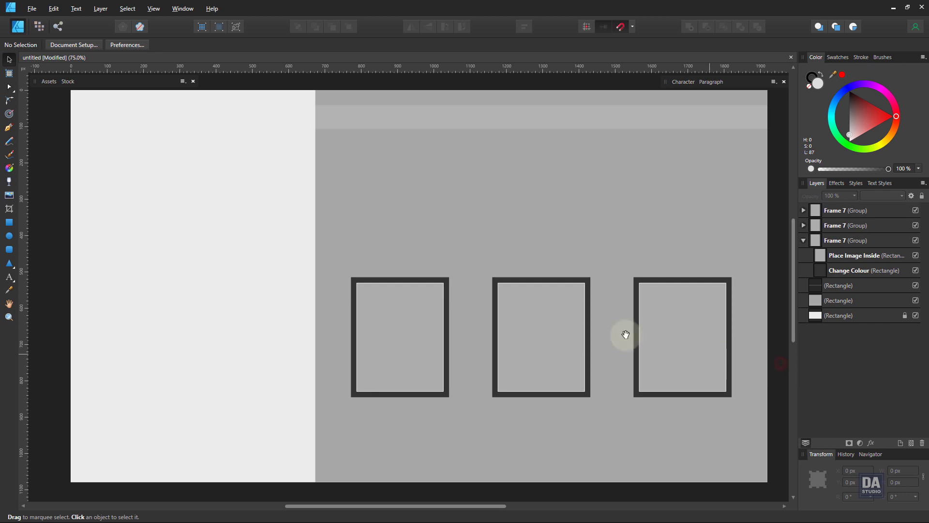
Add a SHOP NOW button from Assets By DesignArtStudio above the first frame, left-aligned with it, scaled to about 200 by 56 px
{"action": "left_click", "coordinate": [50, 81]}
{"action": "left_click", "coordinate": [86, 93]}
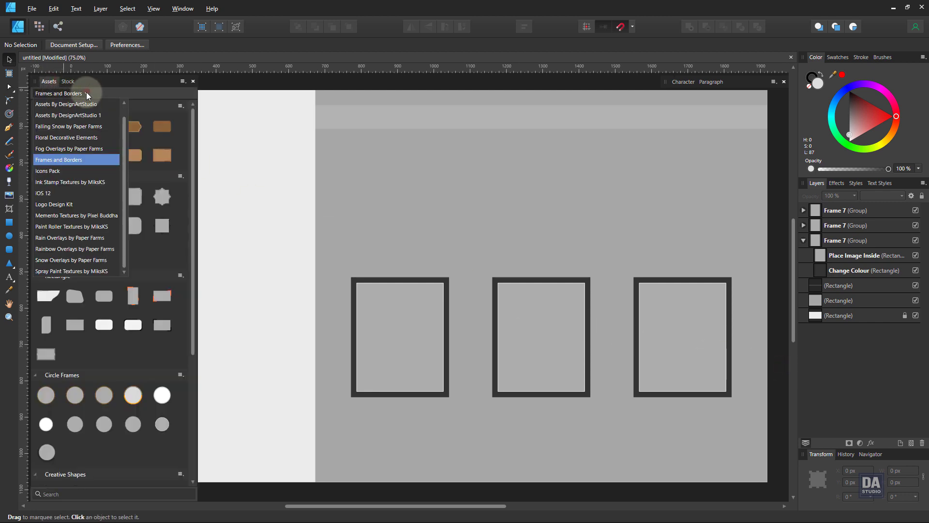
{"action": "left_click", "coordinate": [88, 106]}
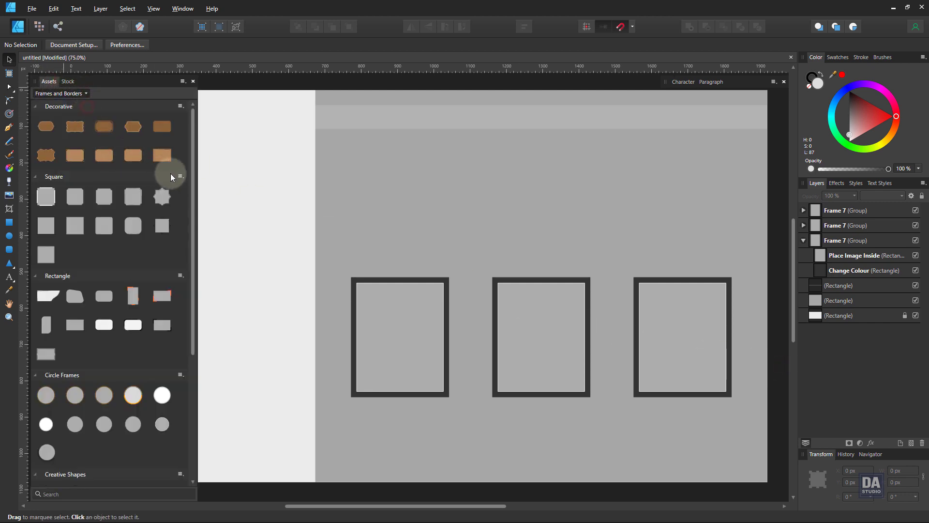
{"action": "left_click_drag", "start_coordinate": [194, 167], "coordinate": [190, 229]}
{"action": "left_click_drag", "start_coordinate": [70, 265], "coordinate": [387, 252]}
{"action": "scroll", "coordinate": [380, 249], "scroll_direction": "up", "scroll_amount": 5}
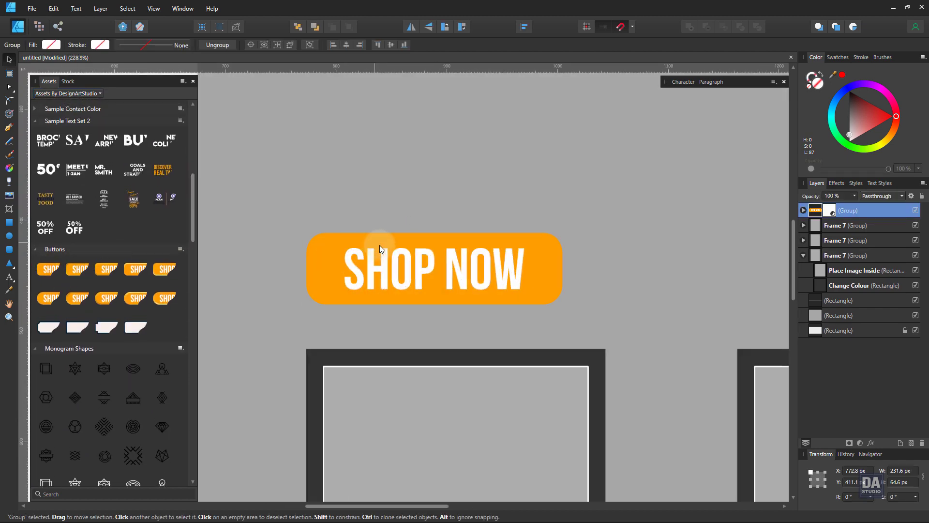
{"action": "left_click_drag", "start_coordinate": [562, 304], "coordinate": [495, 272]}
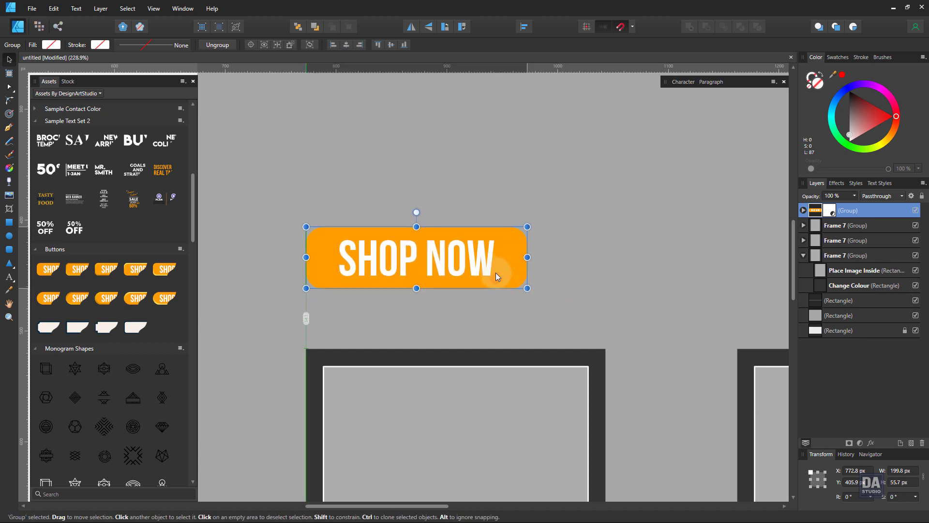
Square off the SHOP NOW button's background by reducing its corner radius to 0%
{"action": "left_click", "coordinate": [9, 222]}
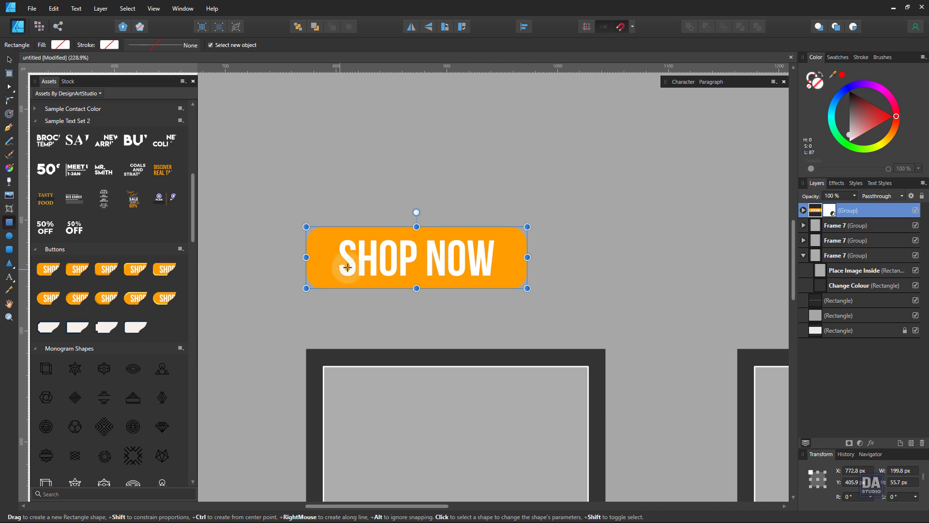
{"action": "left_click", "coordinate": [326, 271]}
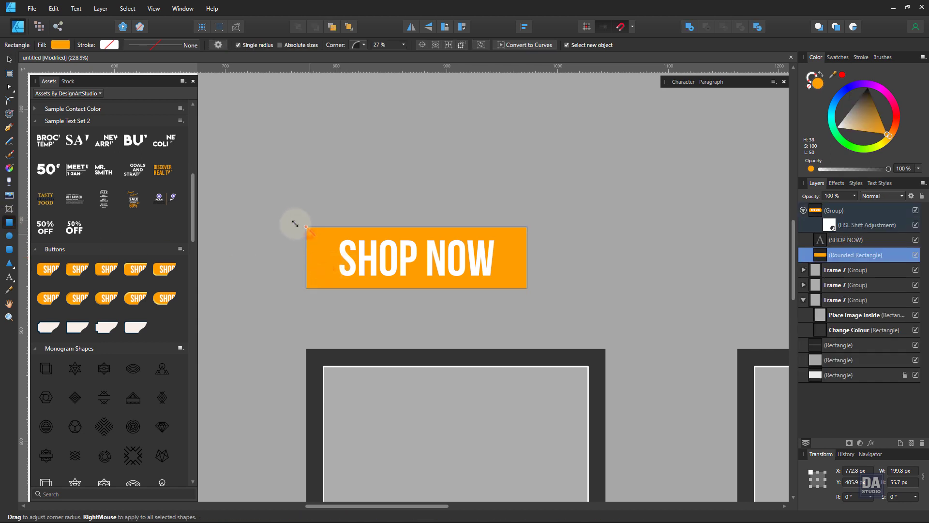
{"action": "left_click_drag", "start_coordinate": [293, 223], "coordinate": [292, 222]}
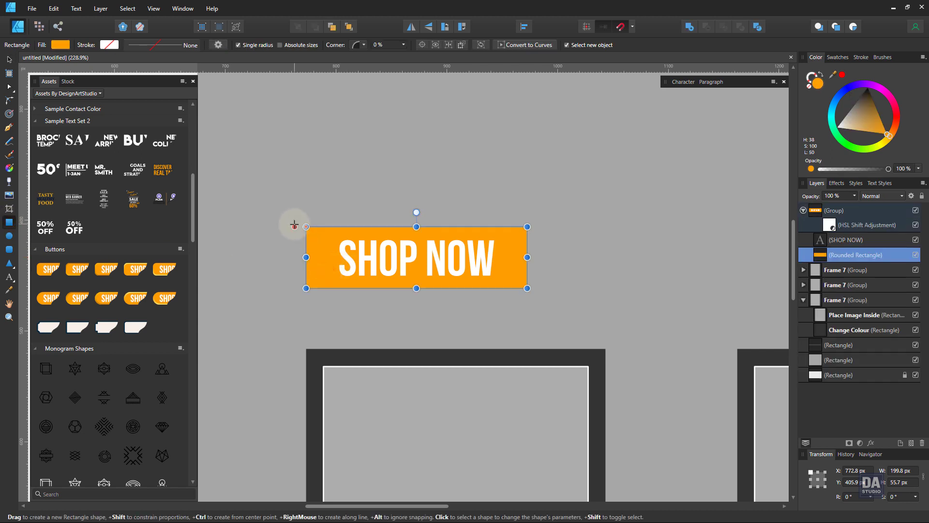
Place the THE CORPORATE BUSINESS BROCHURE sample text from Sample Text White over the header strip, scaled to about 391 px wide
{"action": "left_click", "coordinate": [8, 59]}
{"action": "scroll", "coordinate": [436, 334], "scroll_direction": "down", "scroll_amount": 5}
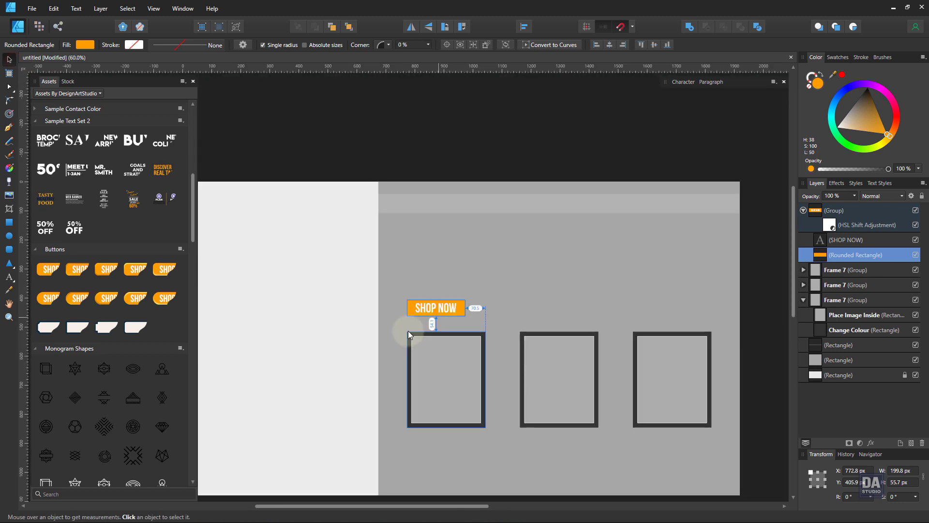
{"action": "scroll", "coordinate": [408, 330], "scroll_direction": "down", "scroll_amount": 1}
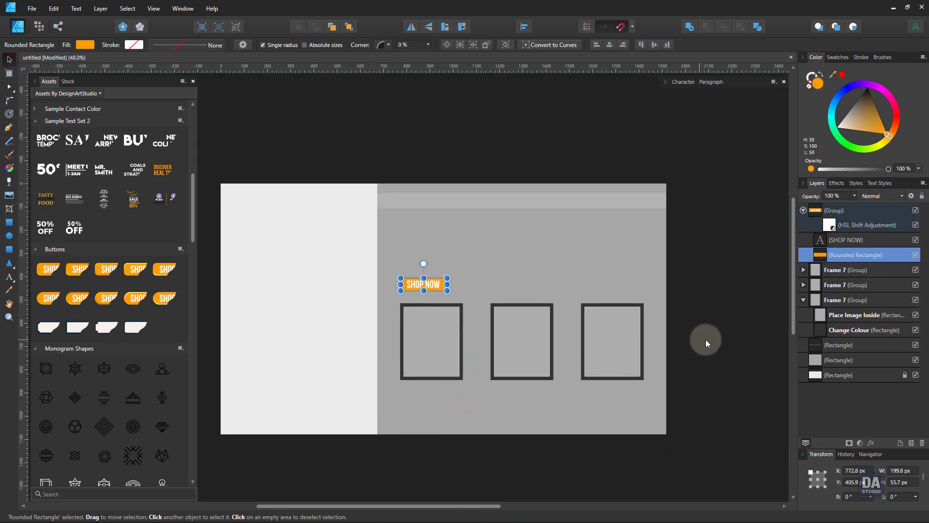
{"action": "left_click", "coordinate": [705, 341]}
{"action": "left_click_drag", "start_coordinate": [664, 363], "coordinate": [666, 349]}
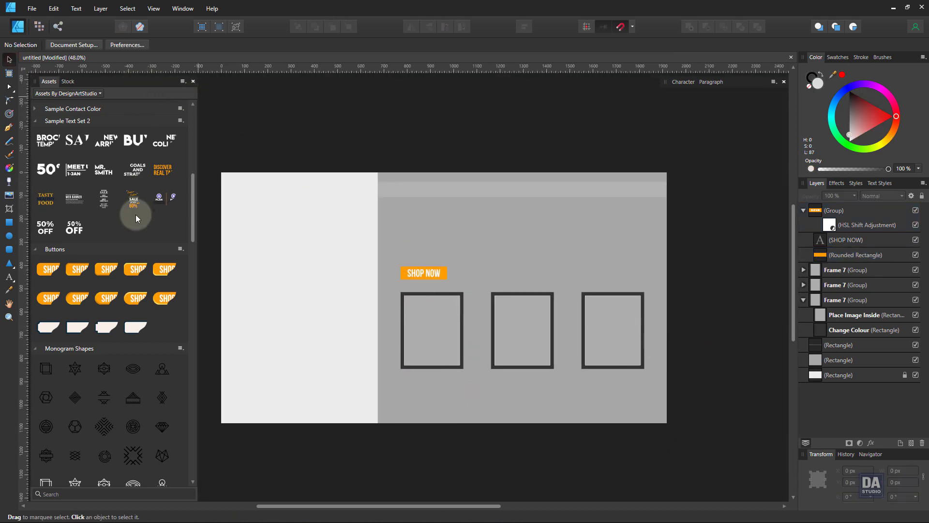
{"action": "scroll", "coordinate": [136, 216], "scroll_direction": "up", "scroll_amount": 6}
{"action": "scroll", "coordinate": [140, 235], "scroll_direction": "up", "scroll_amount": 4}
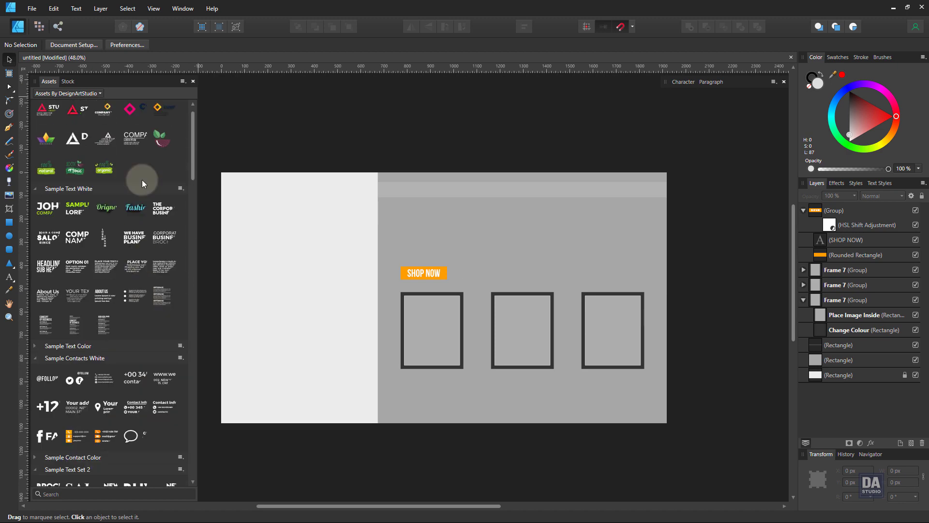
{"action": "double_click", "coordinate": [143, 83]}
{"action": "scroll", "coordinate": [334, 209], "scroll_direction": "up", "scroll_amount": 5}
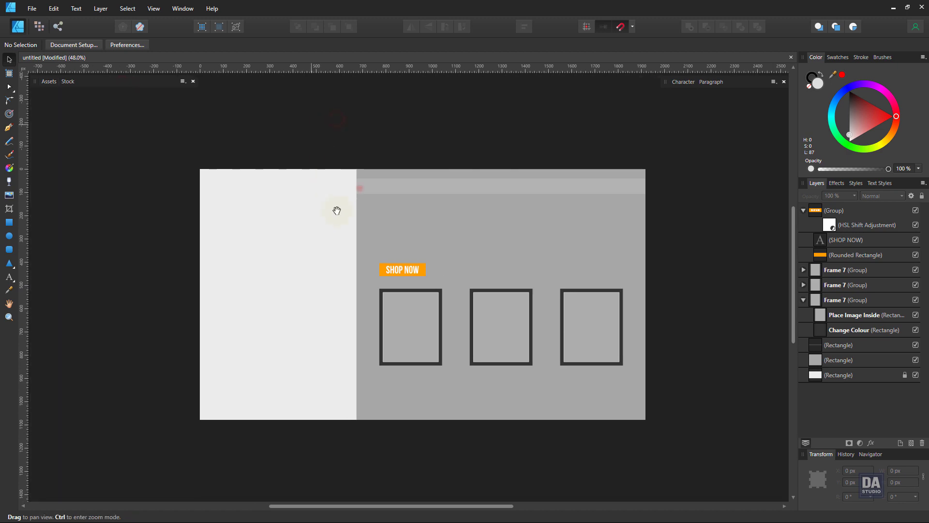
{"action": "left_click_drag", "start_coordinate": [460, 254], "coordinate": [342, 244]}
{"action": "double_click", "coordinate": [144, 84]}
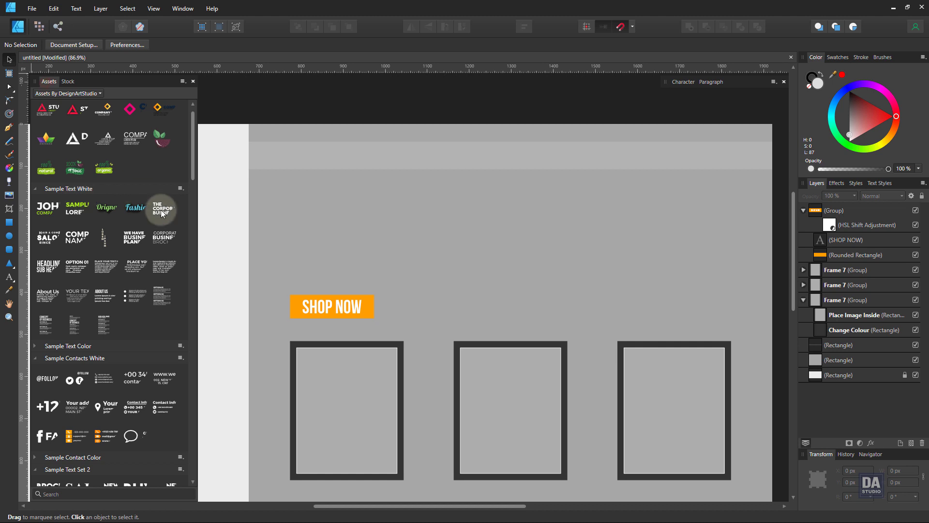
{"action": "left_click_drag", "start_coordinate": [161, 208], "coordinate": [470, 215]}
{"action": "double_click", "coordinate": [106, 82]}
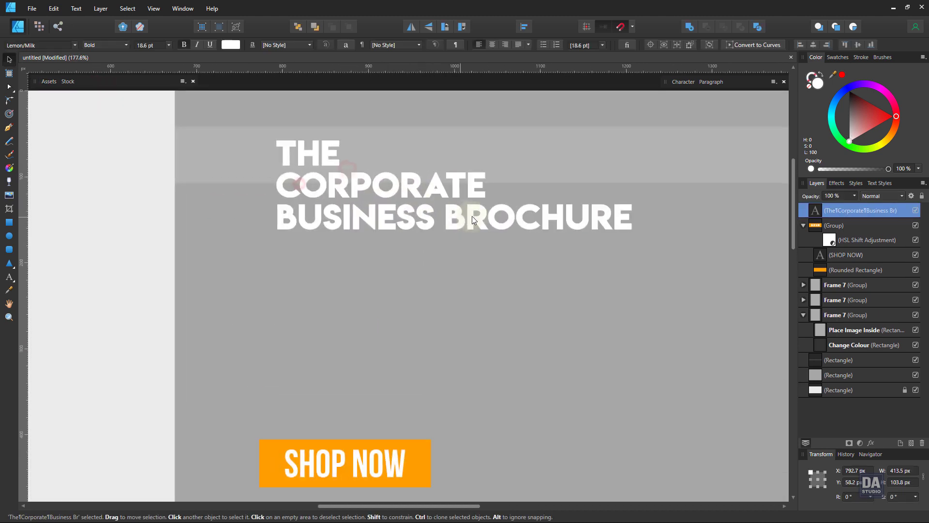
{"action": "left_click_drag", "start_coordinate": [630, 229], "coordinate": [612, 225]}
Replace the placed text with HOME, scale it to about 142 px wide and left-align it with the SHOP NOW button inside the header strip
{"action": "double_click", "coordinate": [528, 212]}
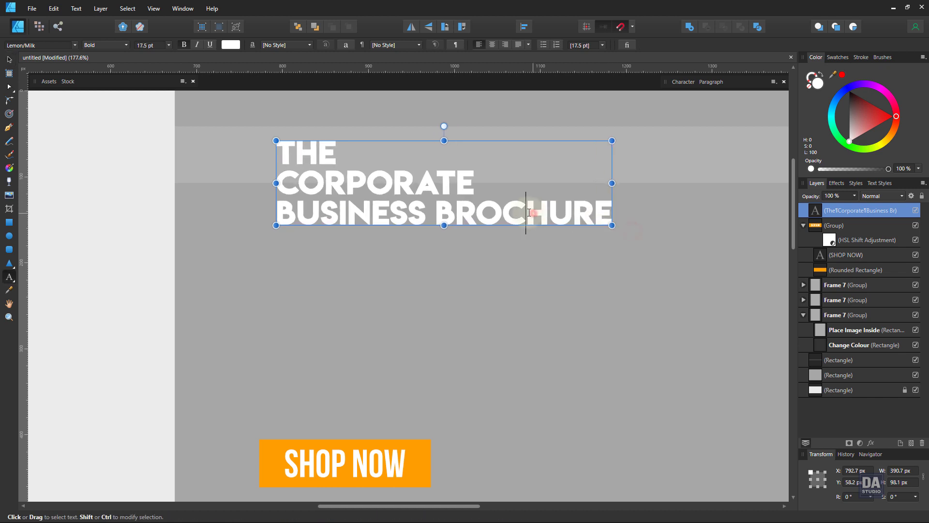
{"action": "left_click_drag", "start_coordinate": [285, 152], "coordinate": [685, 228]}
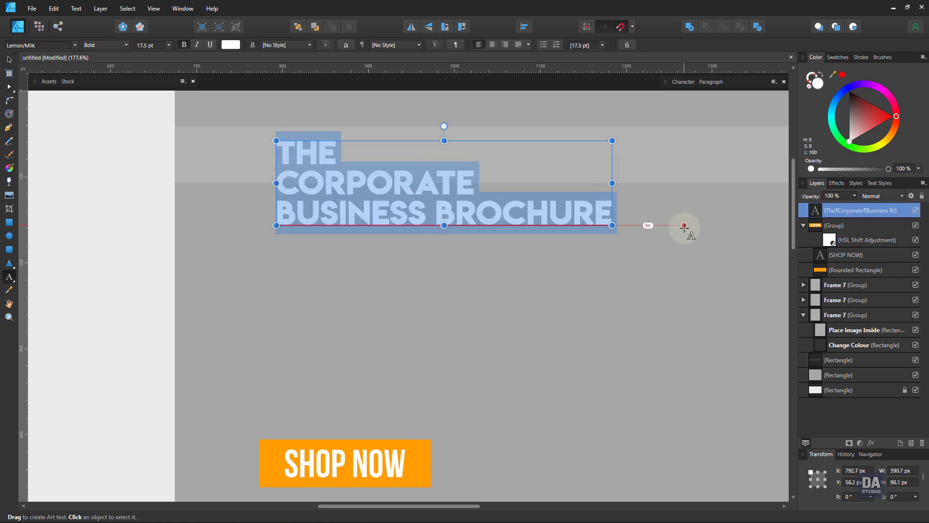
{"action": "type", "text": "HOM"}
{"action": "key", "text": "Escape"}
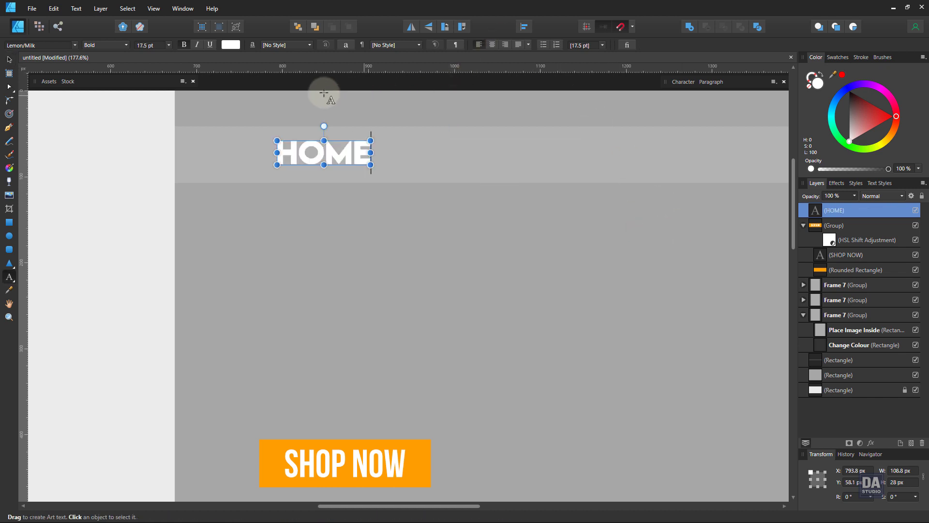
{"action": "key", "text": "v"}
{"action": "left_click_drag", "start_coordinate": [370, 169], "coordinate": [354, 158]}
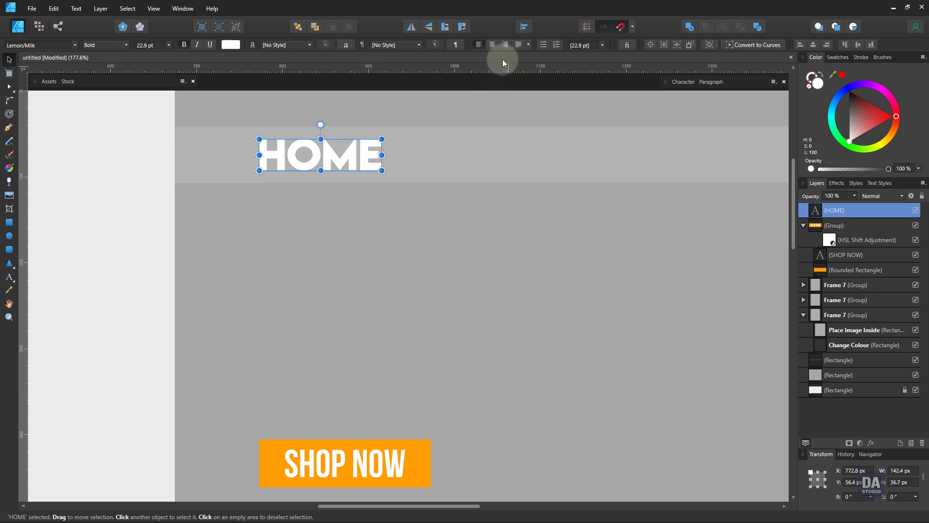
Set the HOME text's font to Montserrat Bold
{"action": "left_click", "coordinate": [683, 83]}
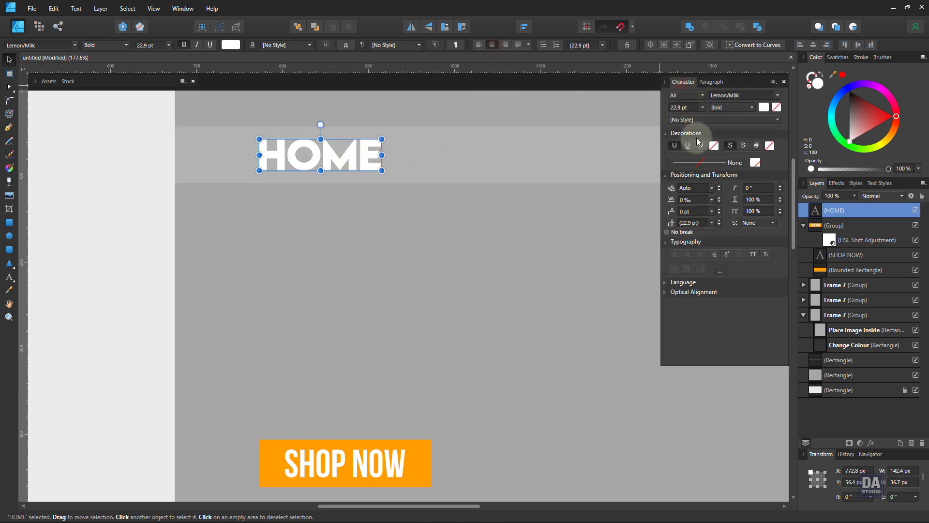
{"action": "left_click", "coordinate": [734, 95]}
{"action": "type", "text": "mont"}
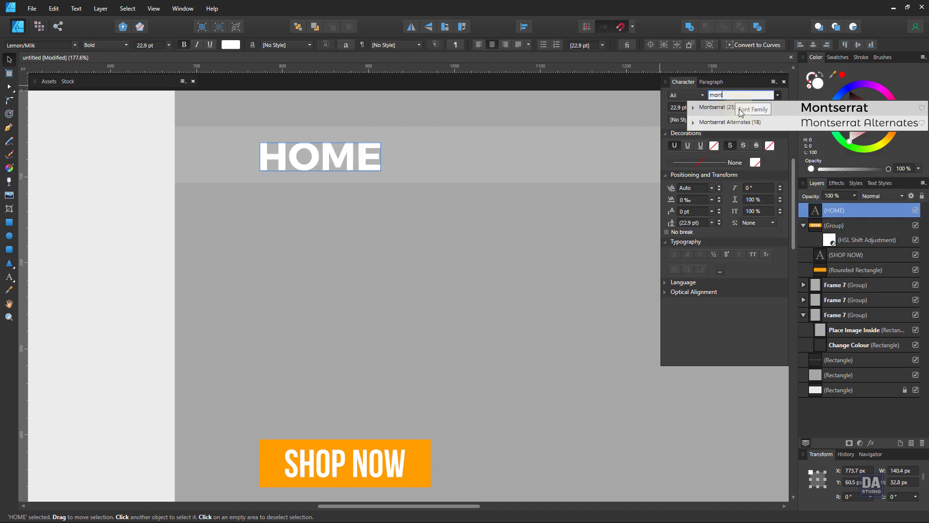
{"action": "left_click", "coordinate": [740, 108]}
{"action": "left_click", "coordinate": [731, 108]}
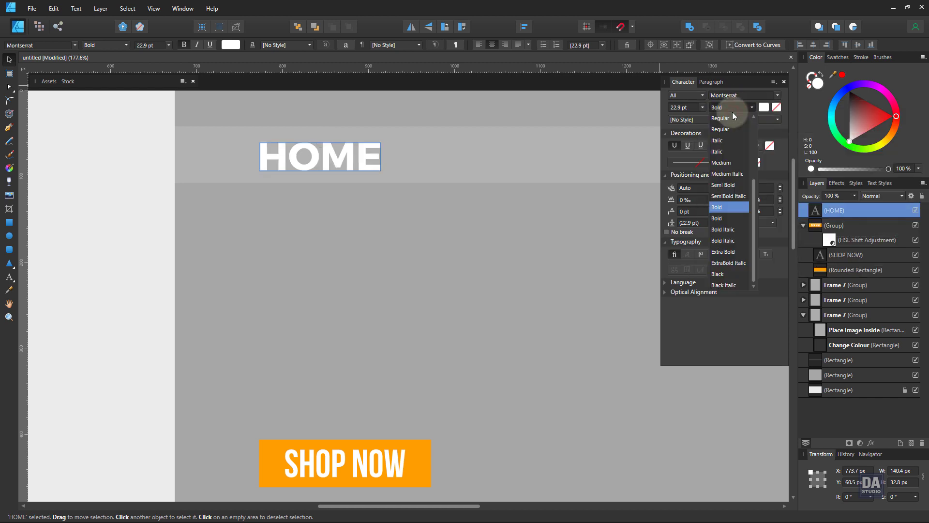
{"action": "left_click", "coordinate": [735, 107]}
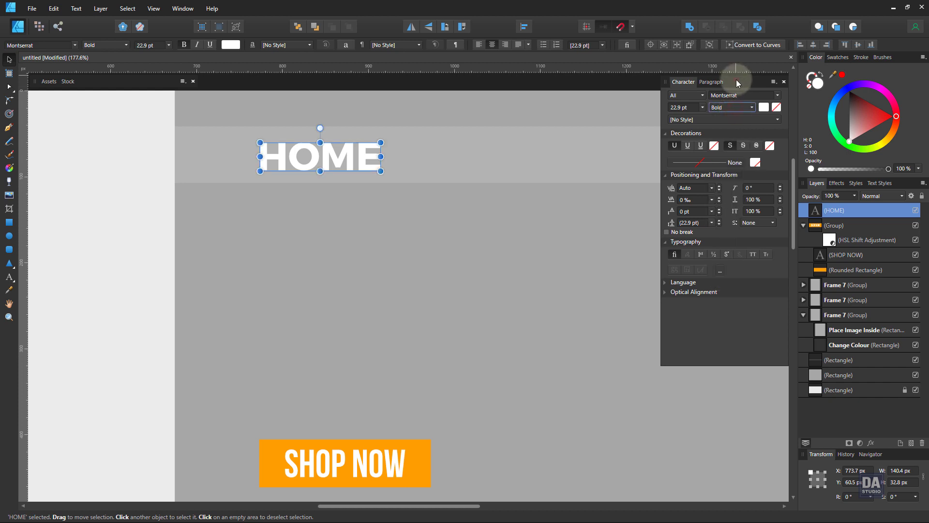
{"action": "double_click", "coordinate": [736, 81]}
Duplicate HOME to its right along the header strip and change the copy's text to PHOTOS
{"action": "left_click_drag", "start_coordinate": [482, 166], "coordinate": [356, 181]}
{"action": "mouse_move", "coordinate": [424, 184]}
{"action": "left_mouse_down"}
{"action": "mouse_move", "coordinate": [295, 162]}
{"action": "mouse_move", "coordinate": [279, 183]}
{"action": "mouse_move", "coordinate": [453, 182]}
{"action": "left_mouse_up"}
{"action": "double_click", "coordinate": [453, 179]}
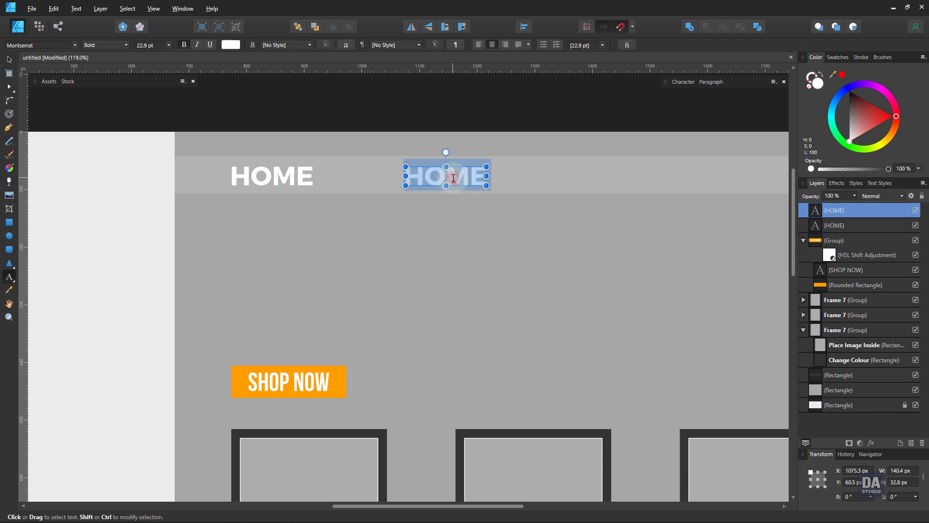
{"action": "type", "text": "PHOTOS"}
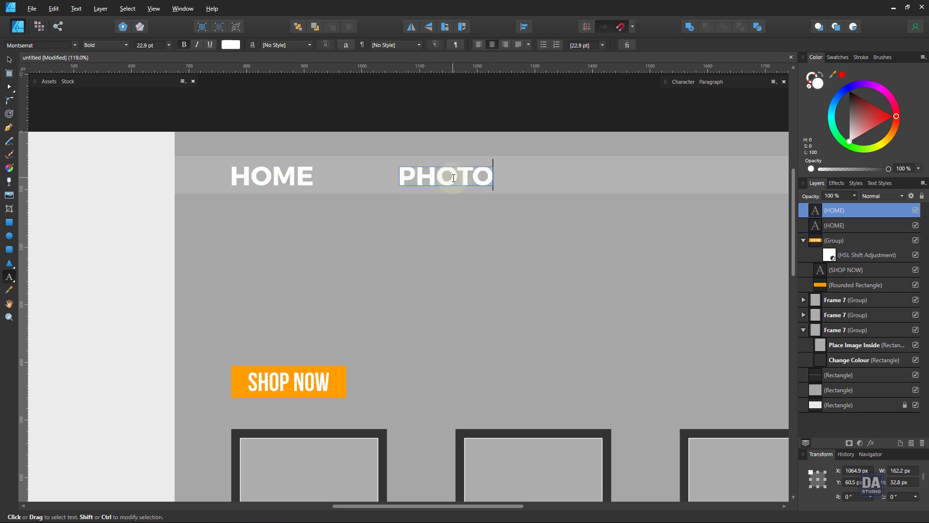
{"action": "key", "text": "Escape"}
{"action": "left_click", "coordinate": [11, 62]}
Duplicate PHOTOS to its right along the header strip and change the copy's text to LOCATIONS
{"action": "left_click_drag", "start_coordinate": [445, 179], "coordinate": [392, 172]}
{"action": "key", "text": "ctrl+j"}
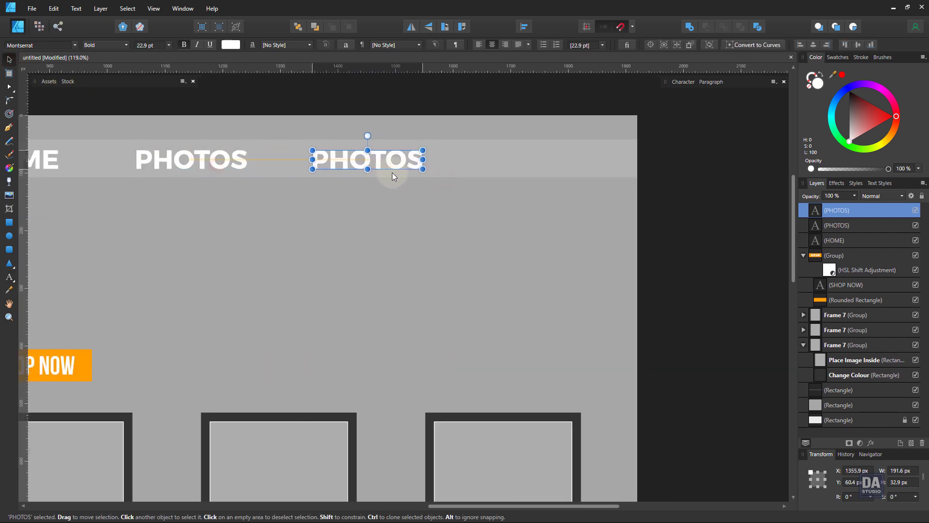
{"action": "double_click", "coordinate": [390, 165]}
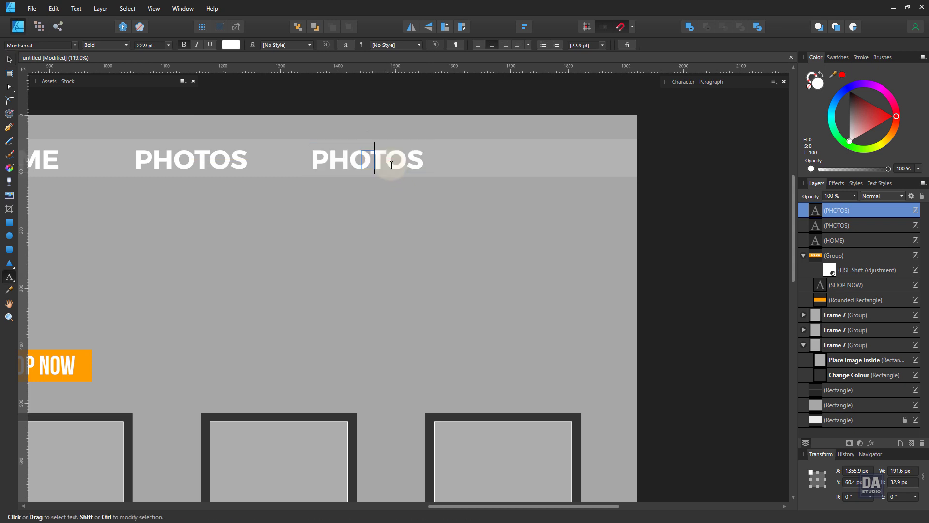
{"action": "type", "text": "LOCATIONS"}
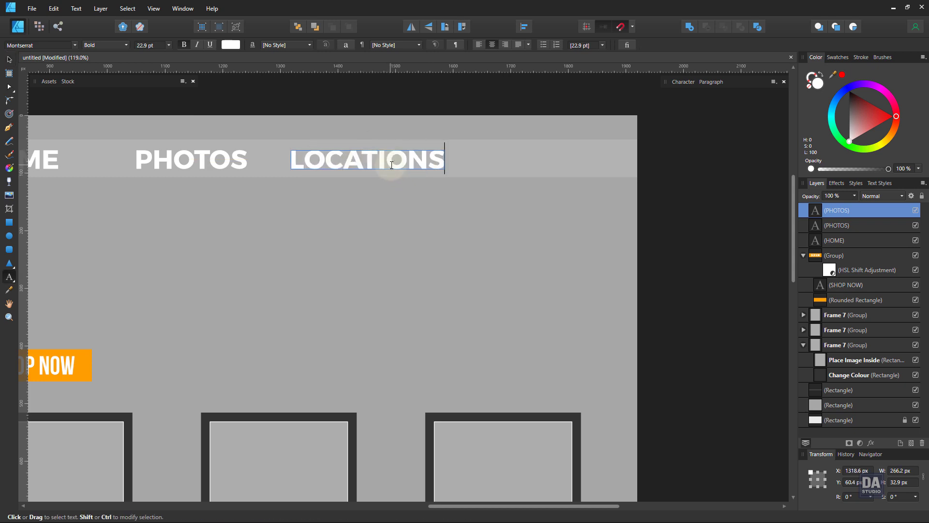
{"action": "key", "text": "Escape"}
{"action": "left_click", "coordinate": [8, 60]}
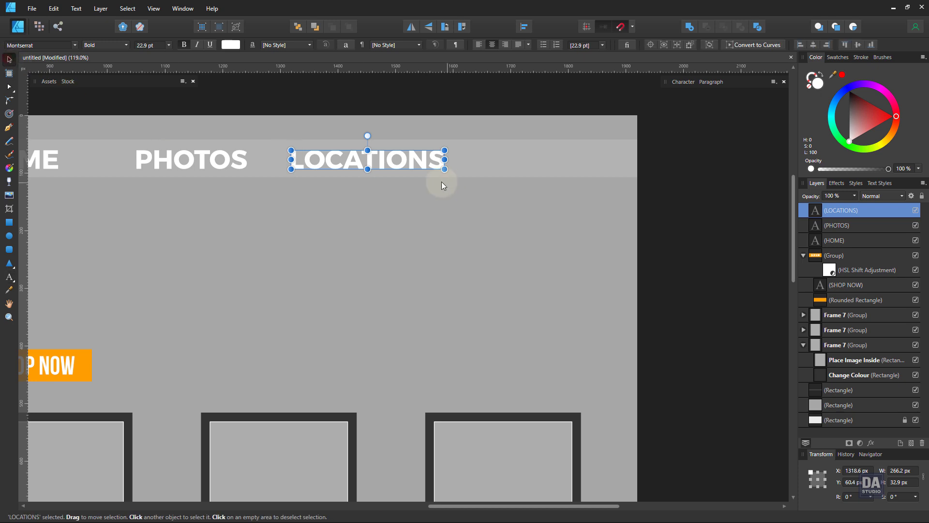
Duplicate LOCATIONS to its right along the header strip and change the copy's text to ABOUT US
{"action": "mouse_move", "coordinate": [411, 165]}
{"action": "left_mouse_down"}
{"action": "mouse_move", "coordinate": [596, 176]}
{"action": "mouse_move", "coordinate": [580, 172]}
{"action": "left_mouse_up"}
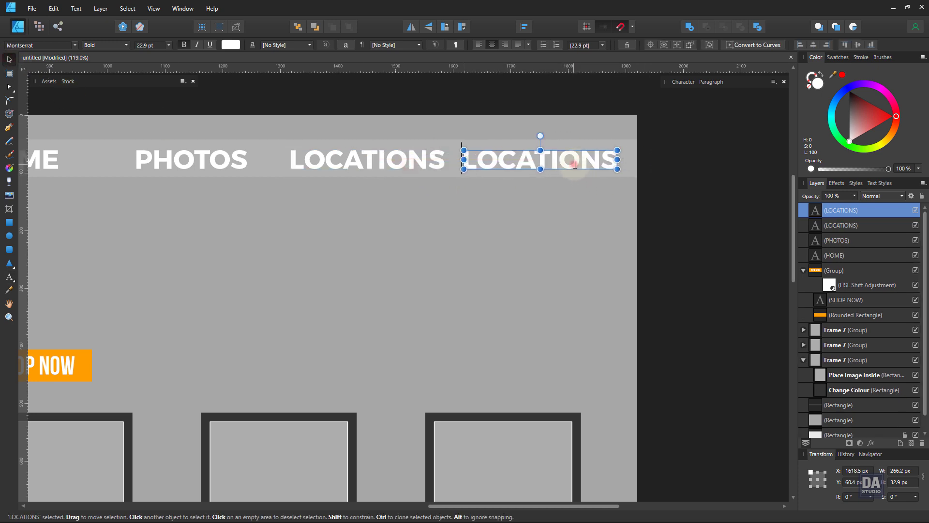
{"action": "double_click", "coordinate": [575, 165]}
{"action": "type", "text": "ABOUT"}
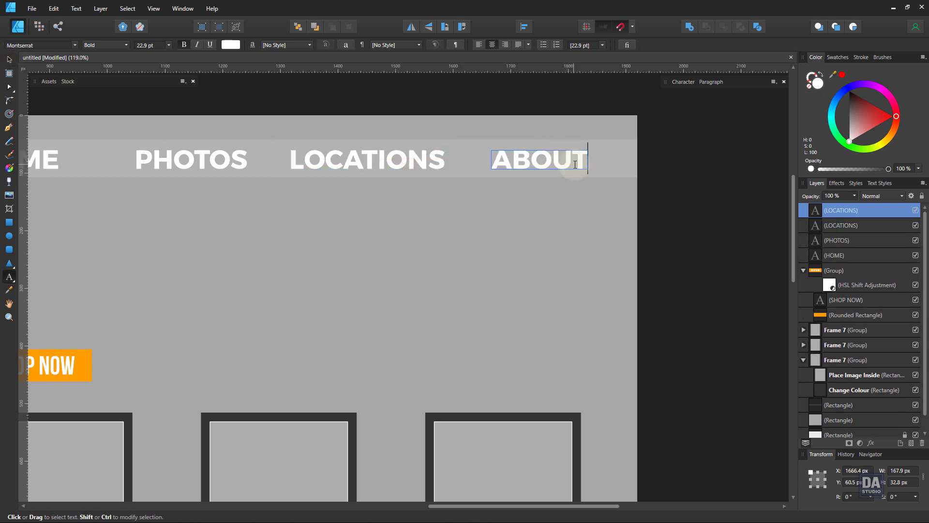
{"action": "type", "text": " US"}
{"action": "key", "text": "Escape"}
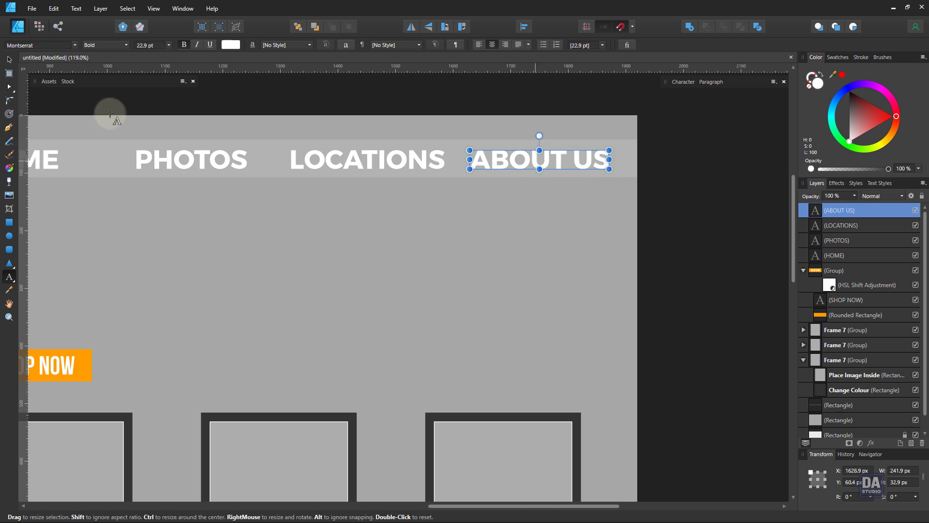
{"action": "left_click", "coordinate": [9, 59]}
Set the font weight of PHOTOS, LOCATIONS and ABOUT US to Medium, leaving HOME out of the selection
{"action": "left_click_drag", "start_coordinate": [284, 176], "coordinate": [440, 204]}
{"action": "left_click", "coordinate": [340, 175]}
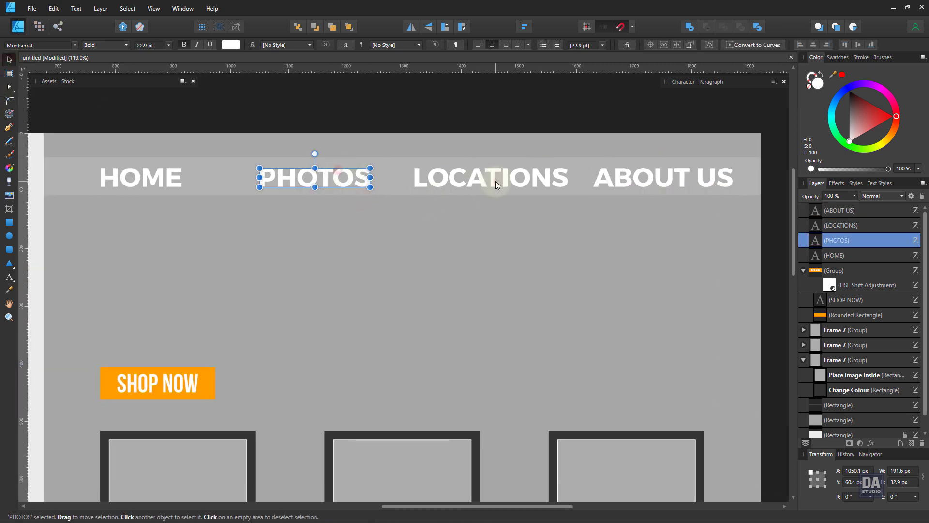
{"action": "left_click", "coordinate": [496, 177], "text": "shift"}
{"action": "left_click", "coordinate": [666, 176], "text": "shift"}
{"action": "left_click", "coordinate": [683, 81]}
{"action": "left_click", "coordinate": [732, 107]}
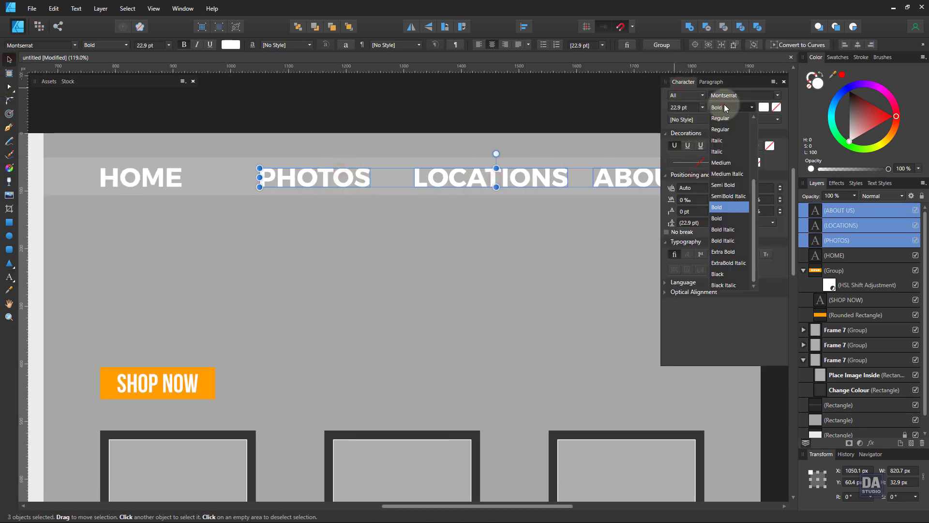
{"action": "left_click", "coordinate": [721, 163]}
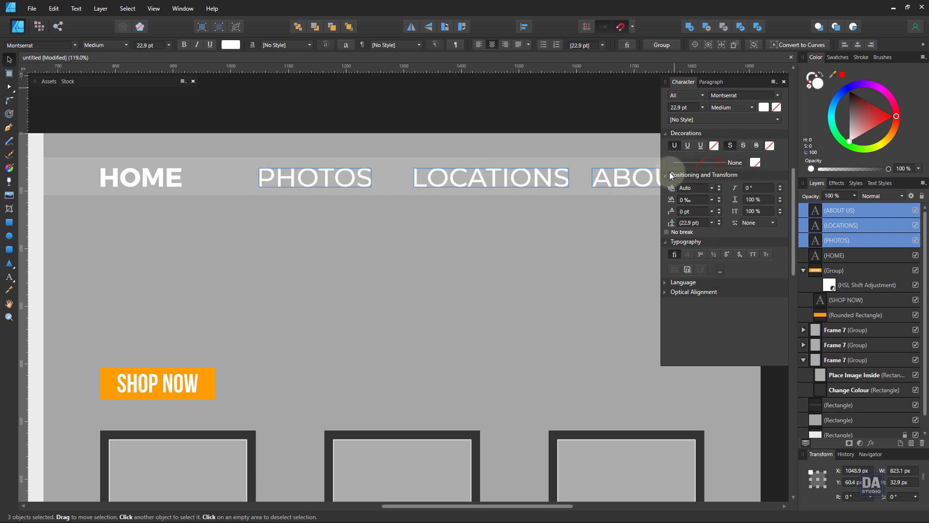
{"action": "double_click", "coordinate": [730, 80]}
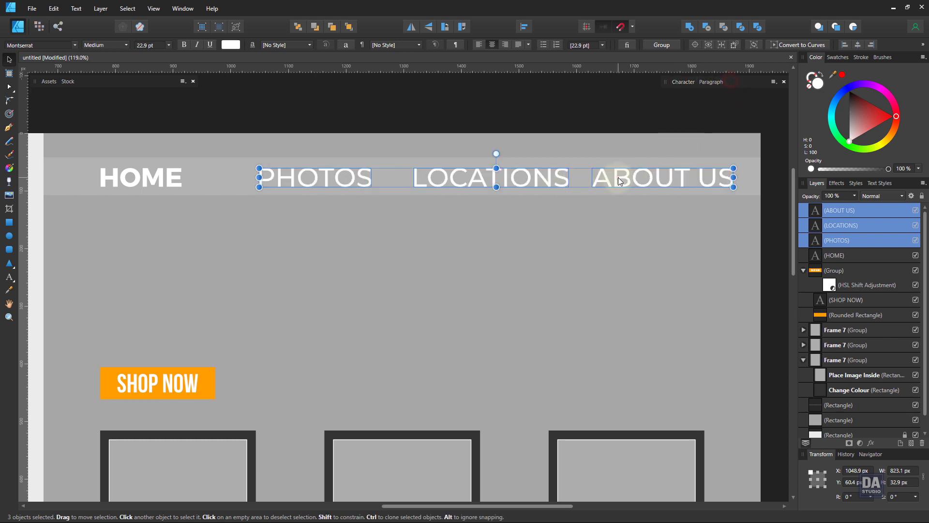
Select HOME, PHOTOS, LOCATIONS and ABOUT US and space them evenly horizontally within their selection bounds
{"action": "left_click", "coordinate": [619, 177]}
{"action": "left_click", "coordinate": [527, 179], "text": "shift"}
{"action": "left_click", "coordinate": [356, 166], "text": "shift"}
{"action": "left_click", "coordinate": [347, 175], "text": "shift"}
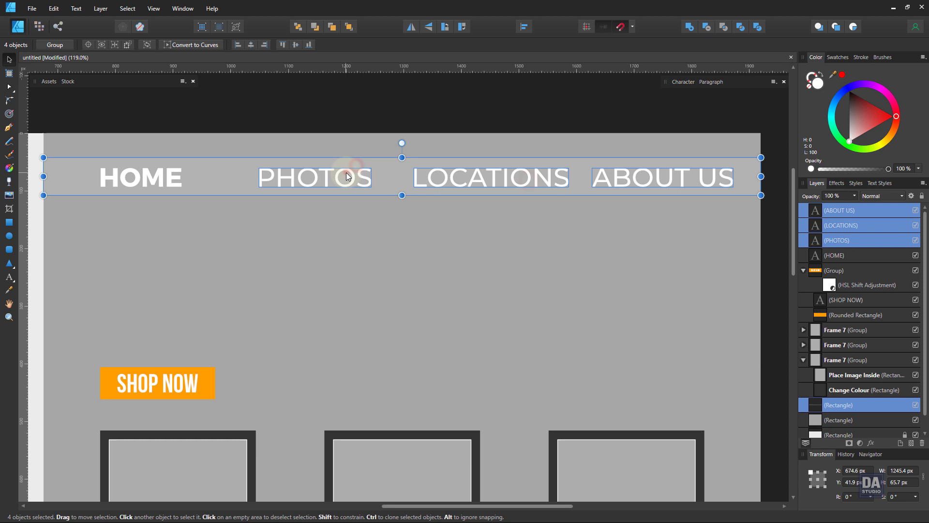
{"action": "left_click", "coordinate": [174, 182], "text": "shift"}
{"action": "left_click", "coordinate": [228, 176], "text": "shift"}
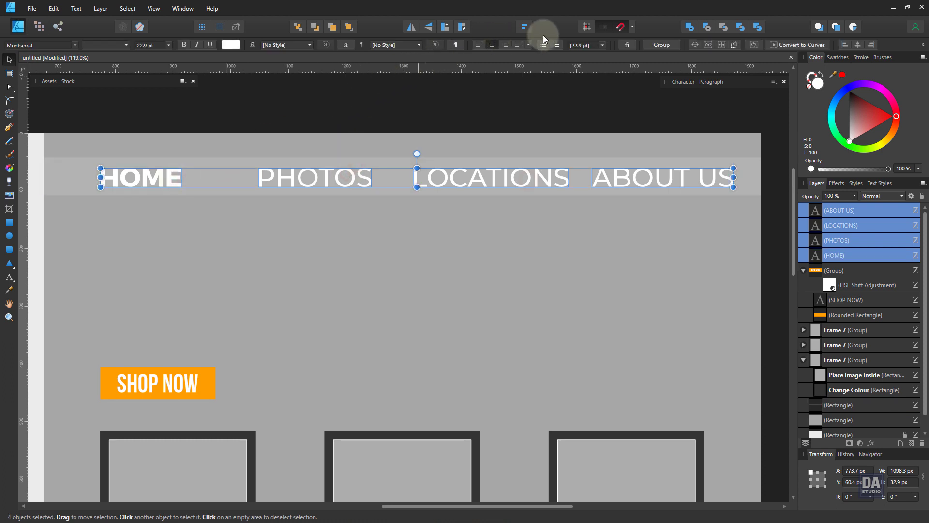
{"action": "left_click", "coordinate": [529, 29]}
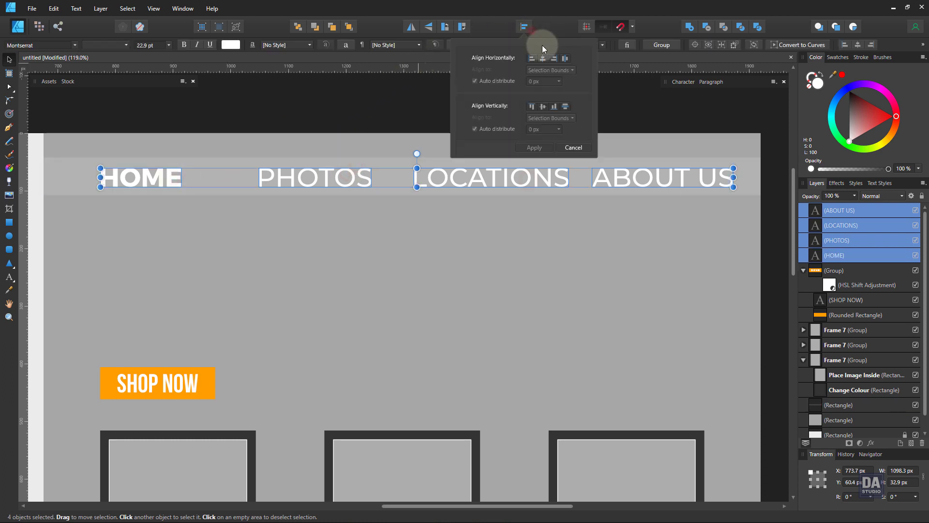
{"action": "left_click", "coordinate": [565, 59]}
{"action": "left_click", "coordinate": [534, 147]}
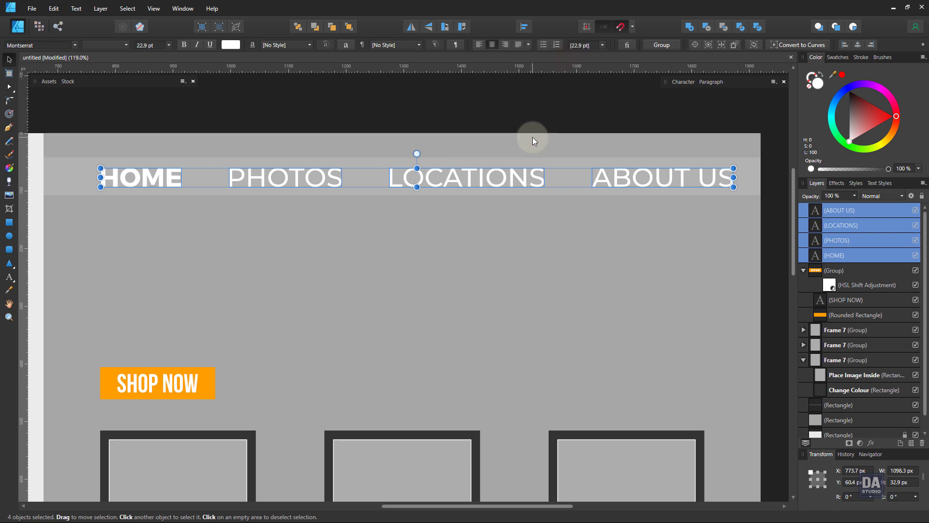
Scale the four menu labels together to about 1071 px wide and centre the row horizontally on the header strip
{"action": "left_click_drag", "start_coordinate": [525, 179], "coordinate": [510, 178]}
{"action": "left_click_drag", "start_coordinate": [718, 187], "coordinate": [714, 188]}
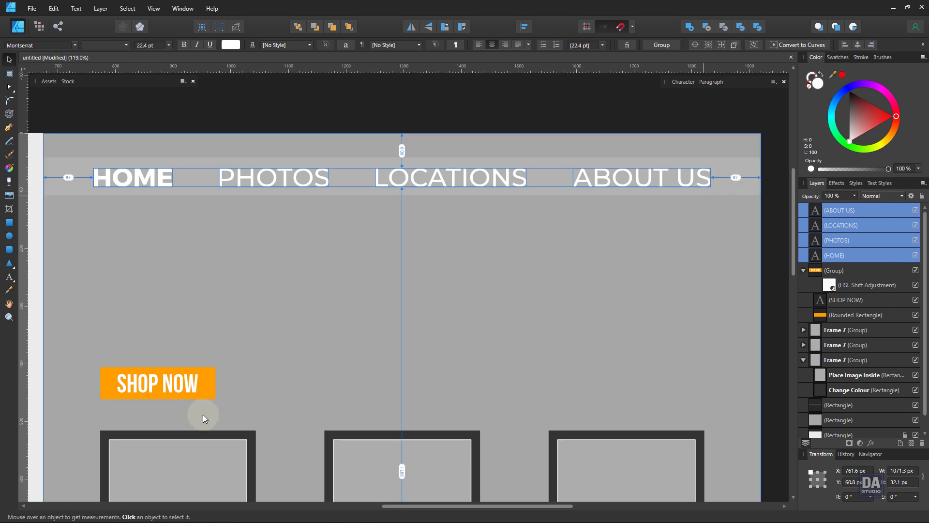
Scale the four menu labels together about their centre to about 1053 px wide, matching HOME's outer edge to the SHOP NOW button's
{"action": "left_click", "coordinate": [197, 384], "text": "shift"}
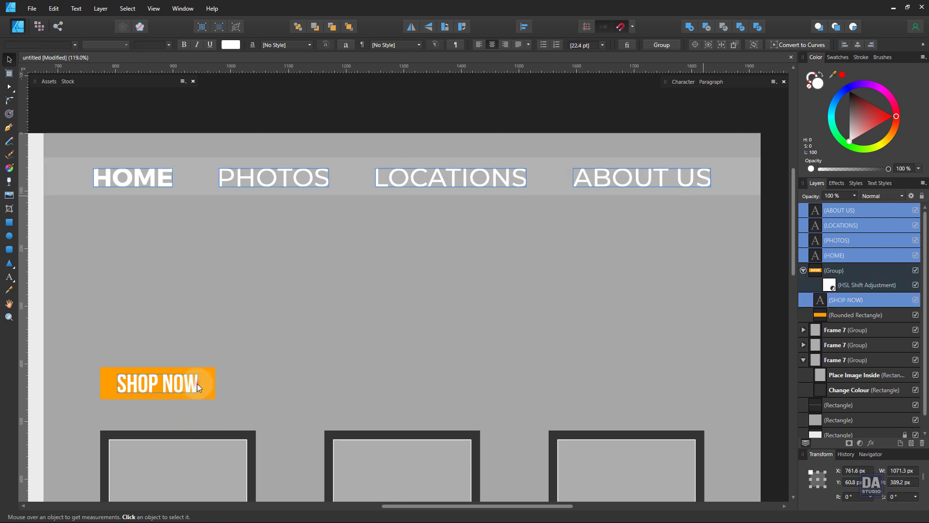
{"action": "left_click", "coordinate": [205, 384], "text": "shift"}
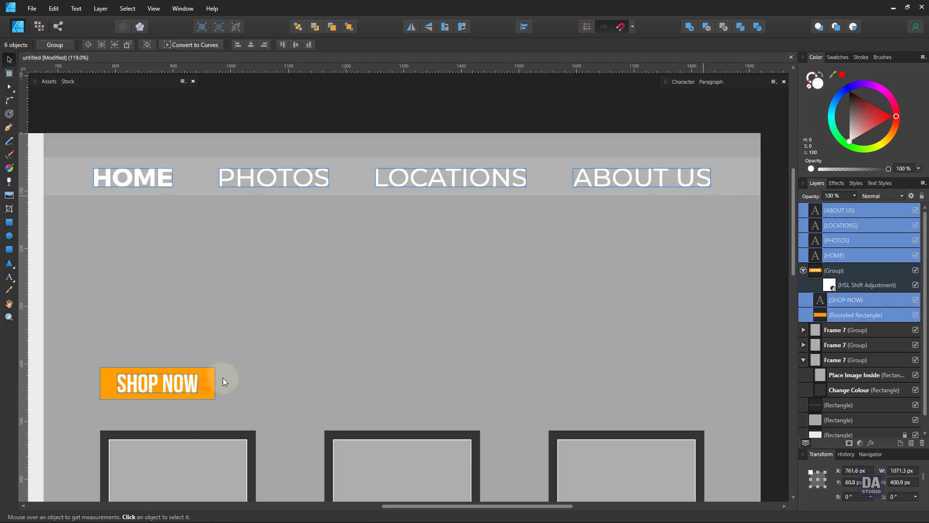
{"action": "left_click", "coordinate": [195, 387], "text": "shift"}
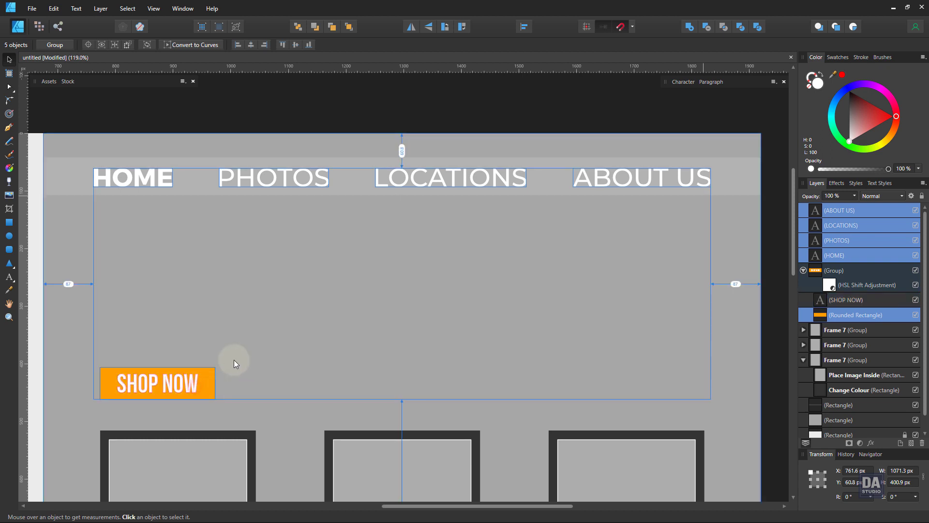
{"action": "left_click", "coordinate": [208, 383], "text": "shift"}
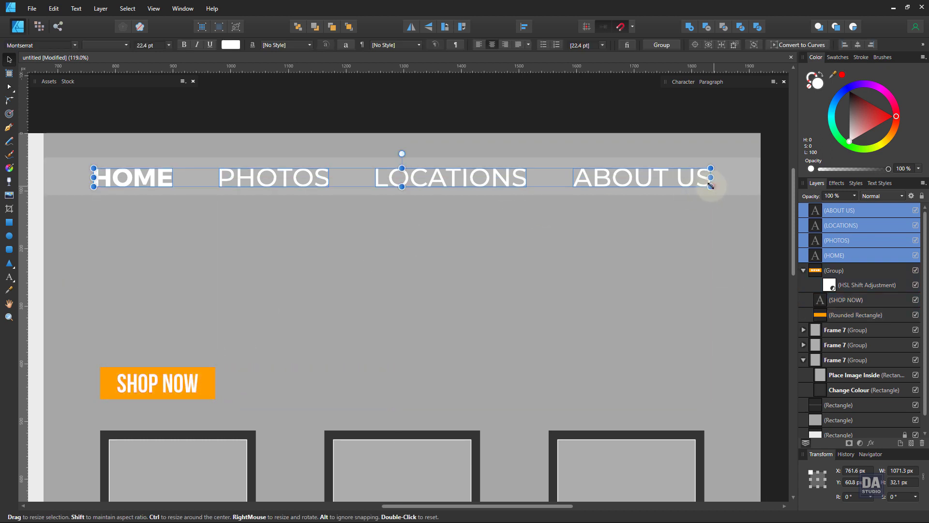
{"action": "left_click_drag", "start_coordinate": [710, 185], "coordinate": [706, 186]}
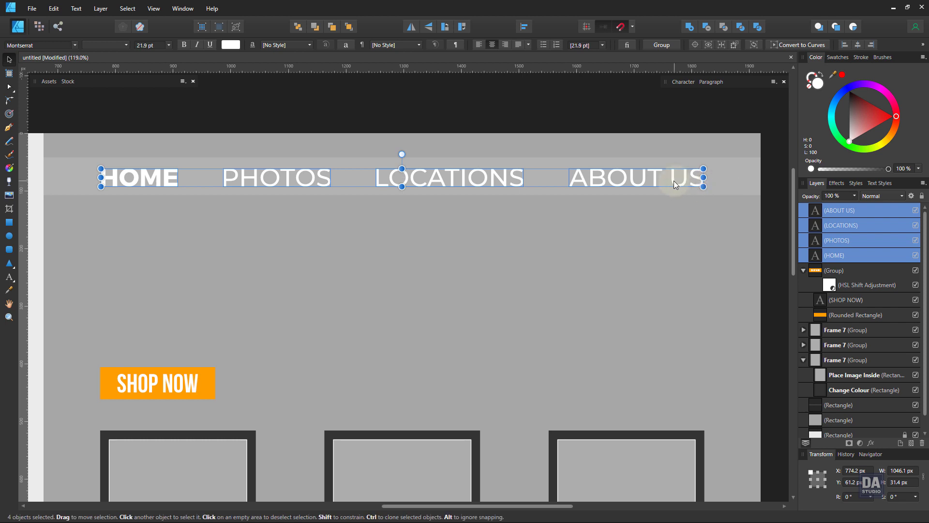
{"action": "left_click", "coordinate": [210, 383], "text": "shift"}
{"action": "left_click", "coordinate": [208, 383], "text": "shift"}
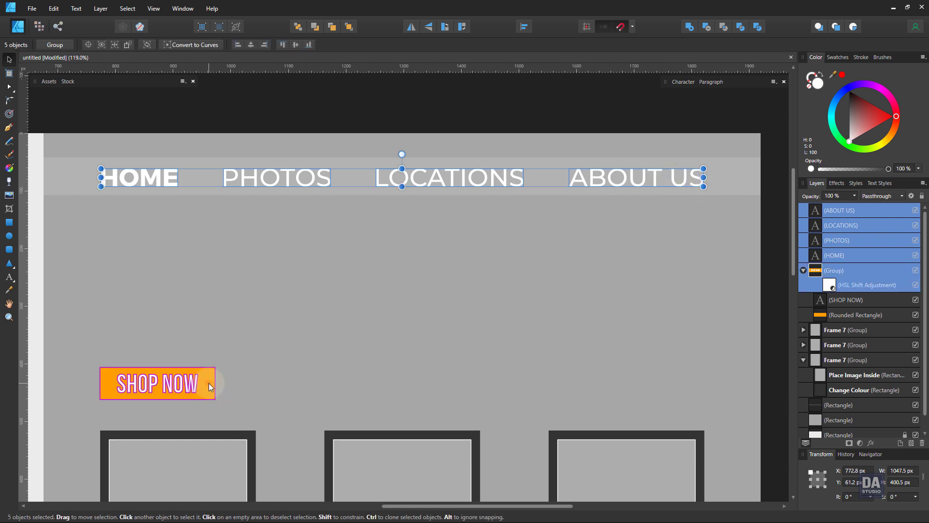
{"action": "left_click_drag", "start_coordinate": [705, 186], "coordinate": [684, 180]}
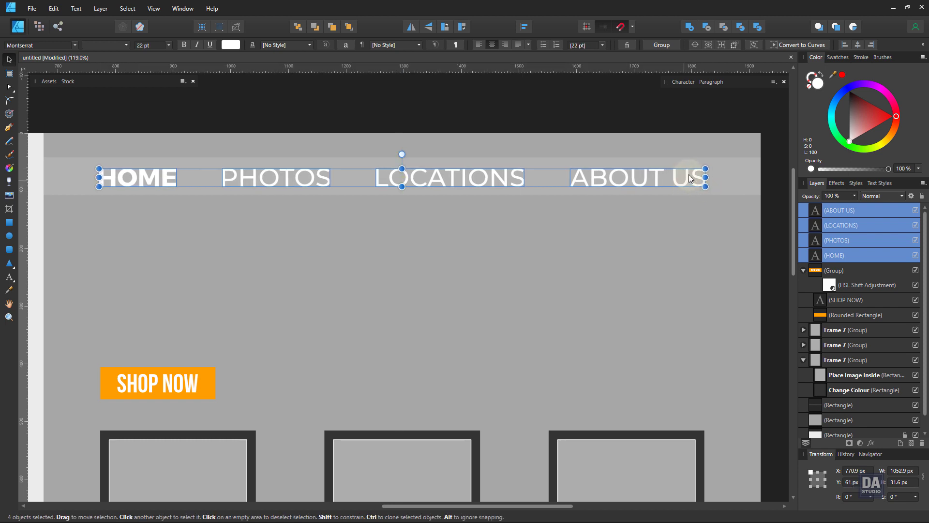
{"action": "left_click", "coordinate": [771, 182]}
{"action": "scroll", "coordinate": [583, 233], "scroll_direction": "down", "scroll_amount": 4}
{"action": "left_click_drag", "start_coordinate": [555, 324], "coordinate": [574, 334]}
{"action": "scroll", "coordinate": [511, 338], "scroll_direction": "up", "scroll_amount": 2}
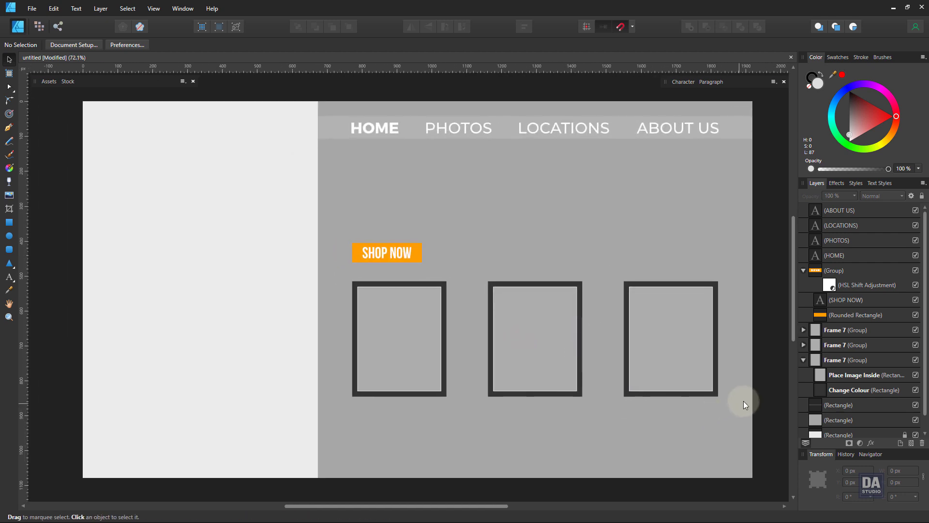
Duplicate HOME just below the header strip and change the copy's text to Photographer
{"action": "left_click", "coordinate": [803, 270]}
{"action": "left_click_drag", "start_coordinate": [373, 130], "coordinate": [380, 163]}
{"action": "double_click", "coordinate": [380, 163]}
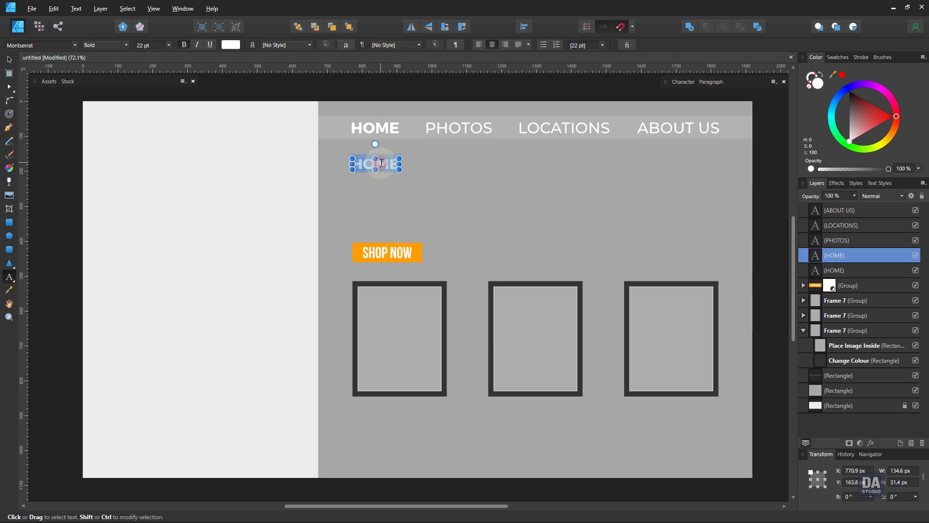
{"action": "type", "text": "Photo"}
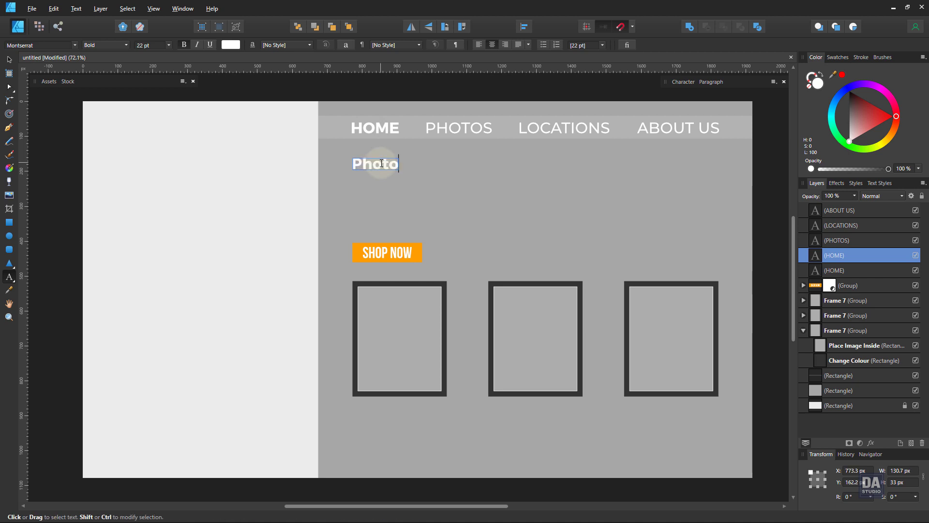
{"action": "type", "text": "grapher"}
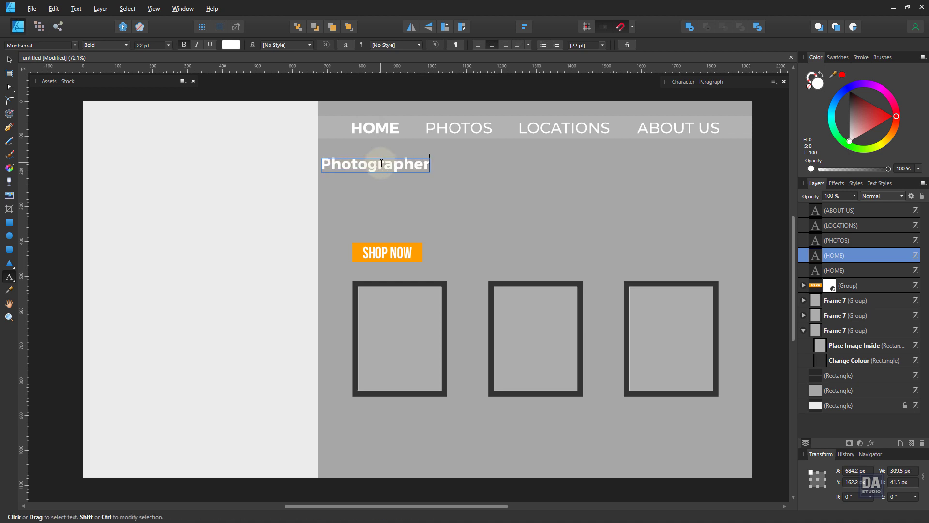
{"action": "key", "text": "Escape"}
{"action": "left_click", "coordinate": [11, 59]}
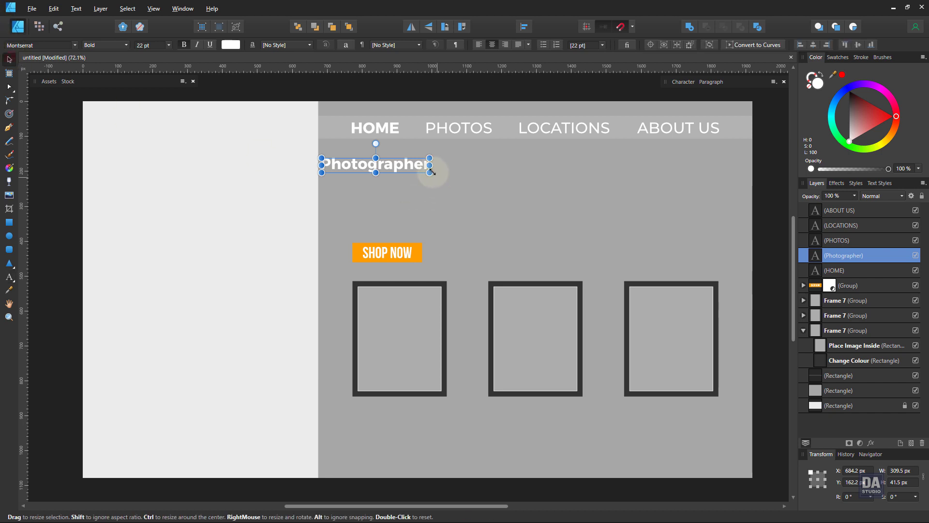
Set the Photographer heading's font to Lust Didone and enlarge the heading to about 658 px wide
{"action": "left_click_drag", "start_coordinate": [429, 172], "coordinate": [512, 187]}
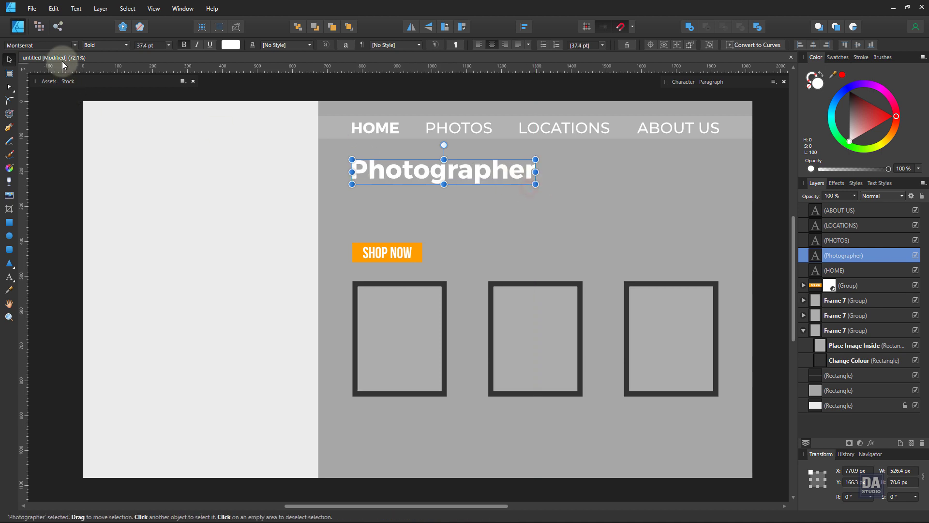
{"action": "left_click", "coordinate": [681, 82]}
{"action": "left_click", "coordinate": [731, 97]}
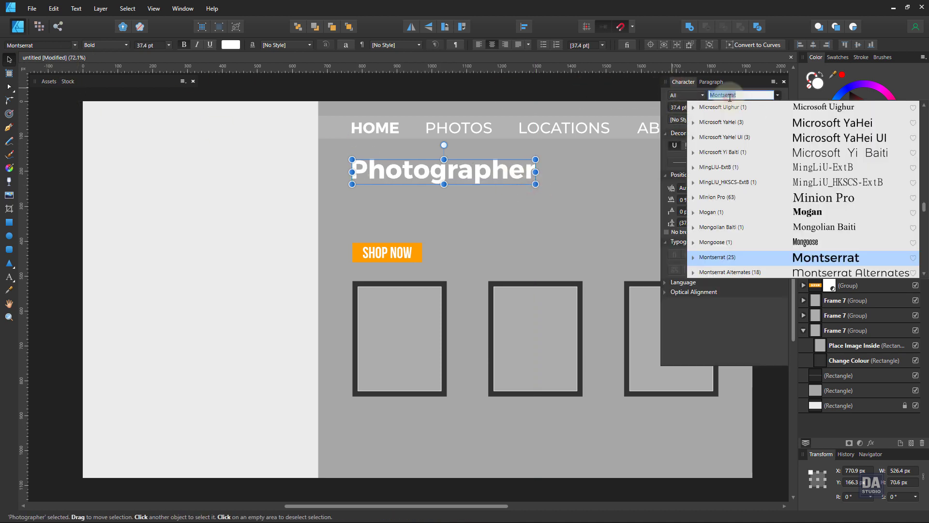
{"action": "type", "text": "lust"}
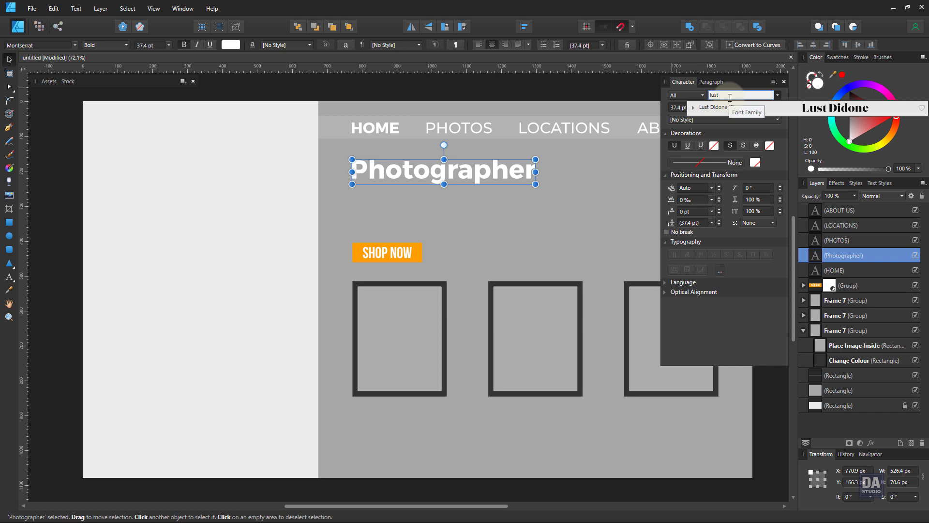
{"action": "left_click", "coordinate": [721, 107]}
{"action": "left_click_drag", "start_coordinate": [535, 187], "coordinate": [580, 196]}
{"action": "left_click", "coordinate": [739, 81]}
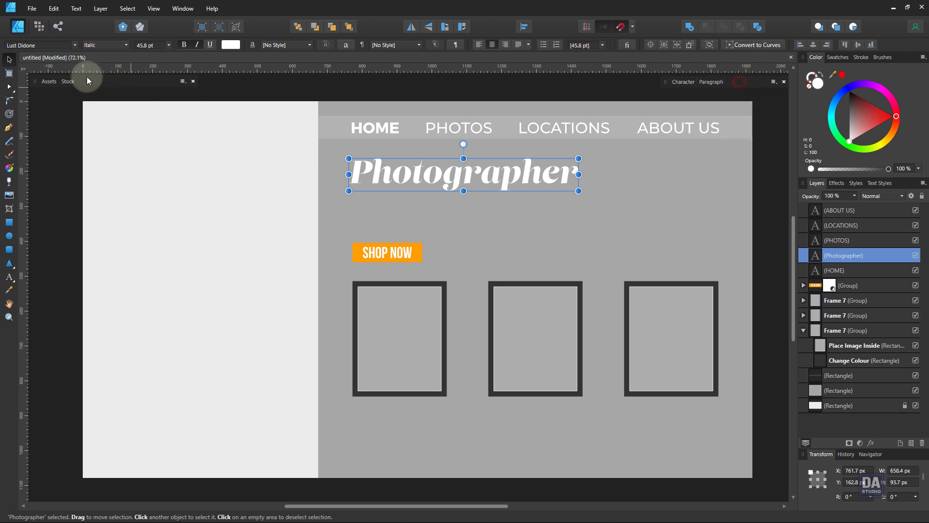
Place the PLACE YOUR TEXT HERE text block from the Sample Text White assets directly below the Photographer heading
{"action": "left_click", "coordinate": [49, 82]}
{"action": "scroll", "coordinate": [117, 284], "scroll_direction": "up", "scroll_amount": 1}
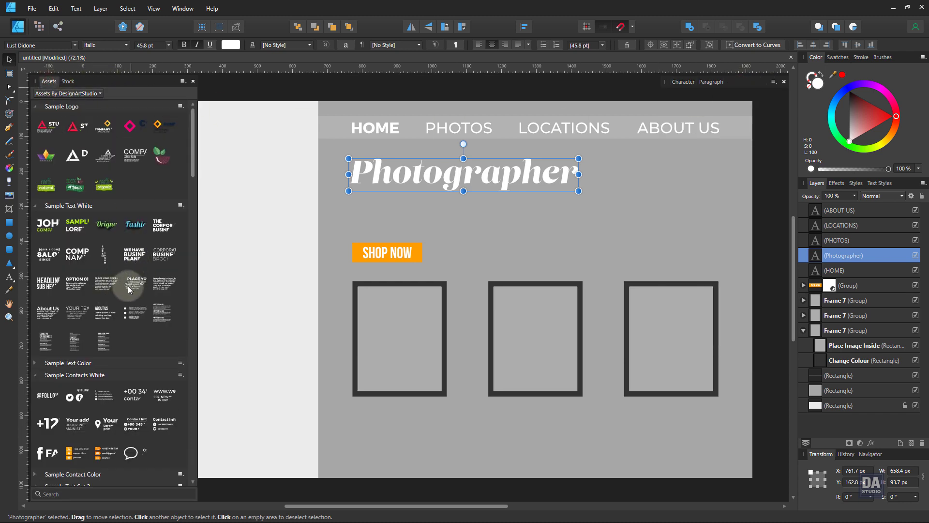
{"action": "left_click_drag", "start_coordinate": [138, 287], "coordinate": [449, 216]}
{"action": "scroll", "coordinate": [394, 199], "scroll_direction": "up", "scroll_amount": 3}
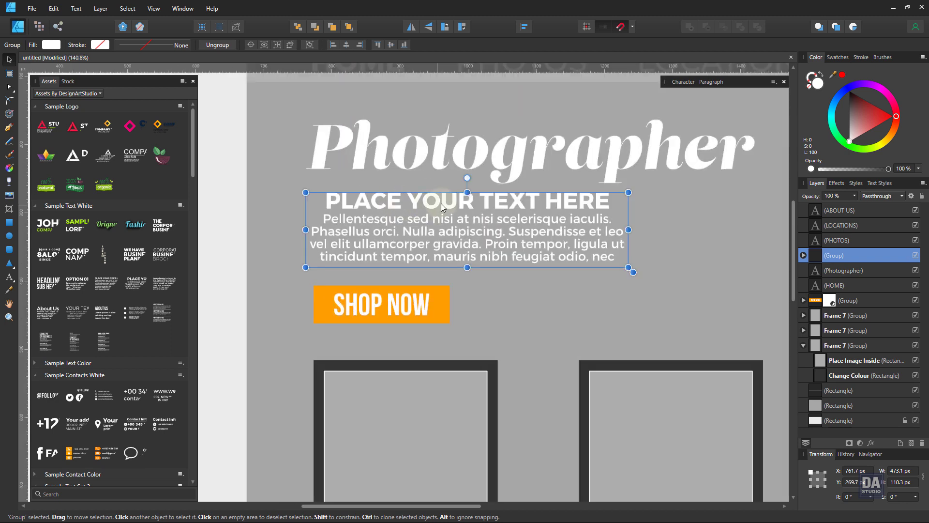
Hide the PLACE YOUR TEXT HERE title in the placed group and move its paragraph up beneath the Photographer heading
{"action": "left_click", "coordinate": [803, 257]}
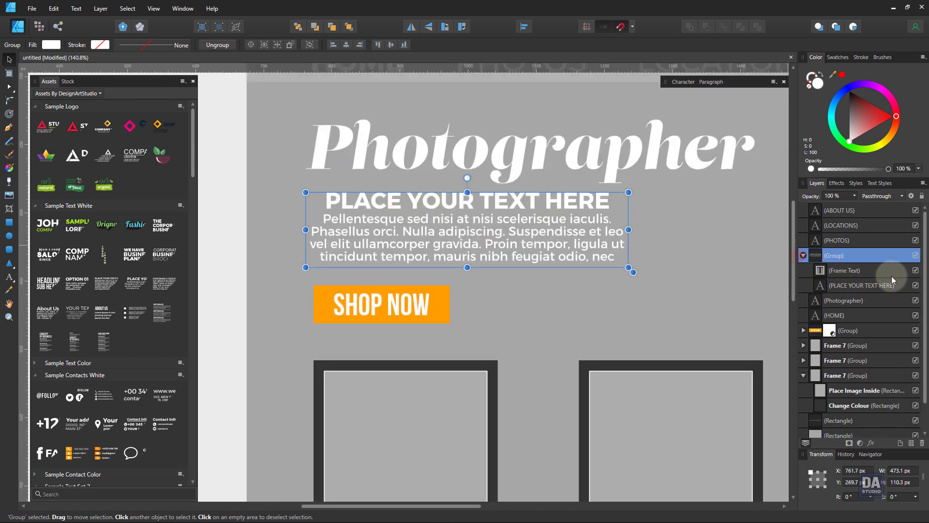
{"action": "left_click", "coordinate": [914, 286]}
{"action": "left_click", "coordinate": [872, 275]}
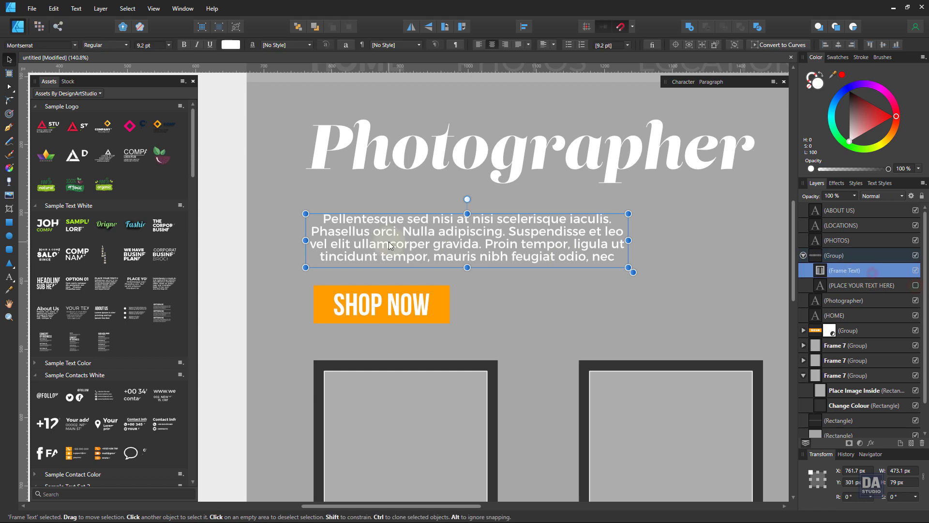
{"action": "left_click_drag", "start_coordinate": [388, 242], "coordinate": [387, 221]}
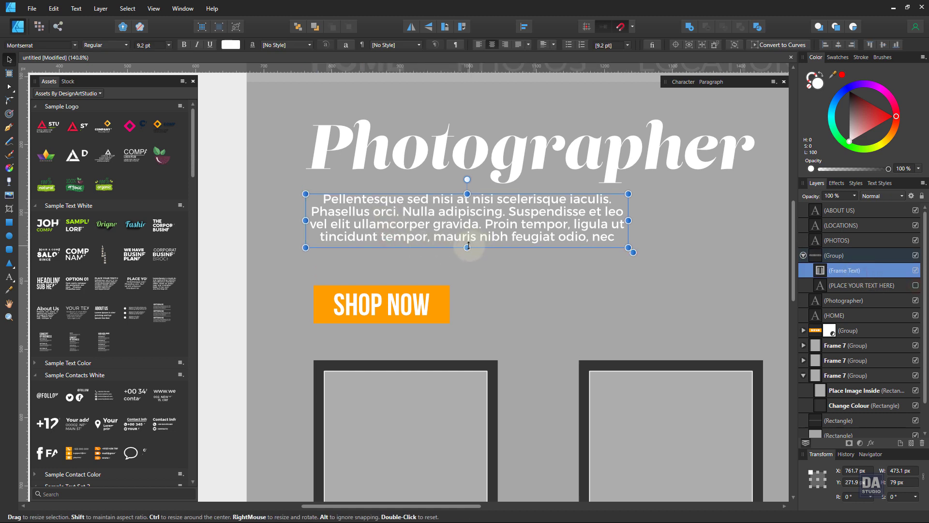
Resize the paragraph's text frame to two lines, about 504 by 44 px, and align its text left
{"action": "left_click_drag", "start_coordinate": [467, 248], "coordinate": [468, 222]}
{"action": "left_click_drag", "start_coordinate": [628, 209], "coordinate": [649, 209]}
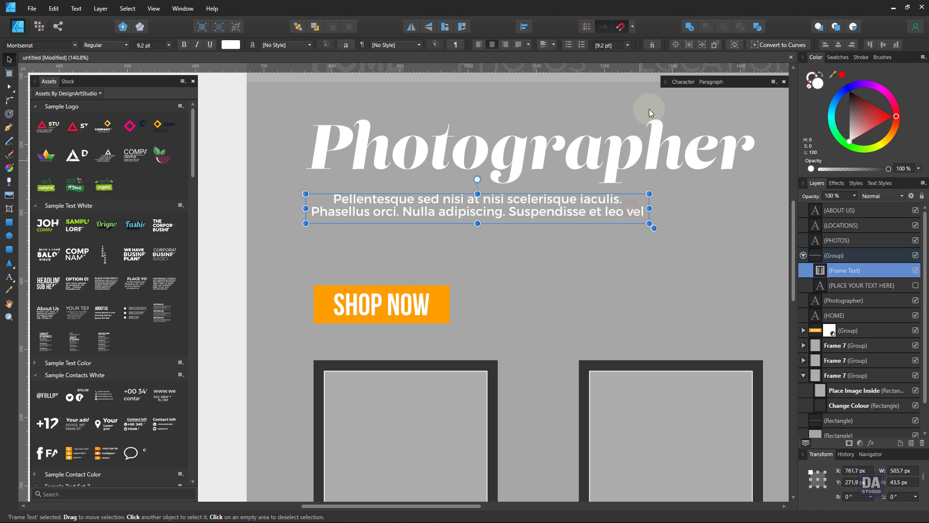
{"action": "left_click", "coordinate": [710, 82]}
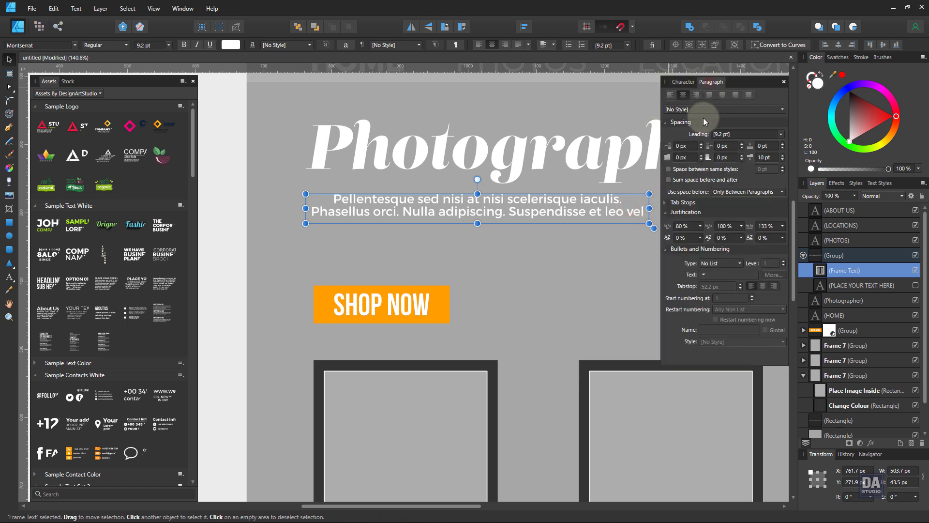
{"action": "left_click", "coordinate": [671, 97]}
{"action": "left_click", "coordinate": [739, 85]}
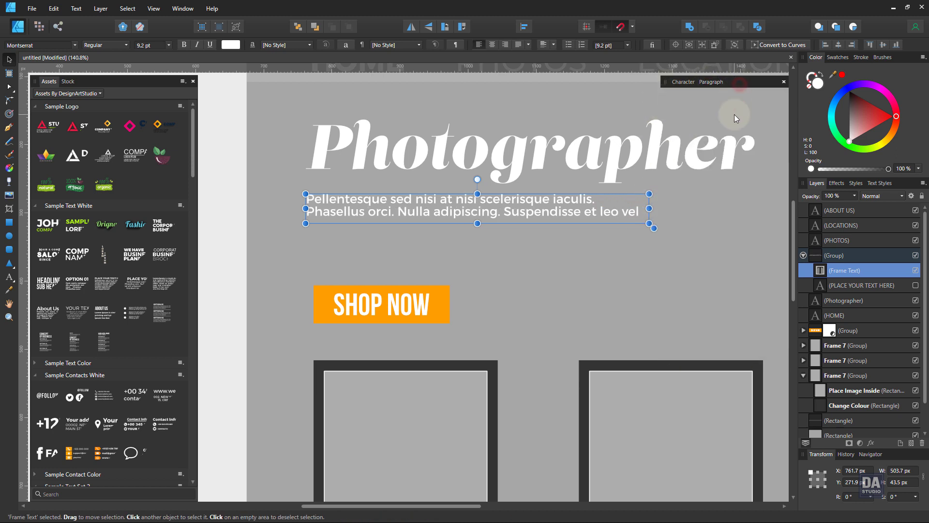
Set the paragraph's font to Lust Didone Italic at 10 pt with 11.2 pt leading
{"action": "left_click", "coordinate": [684, 82]}
{"action": "left_click", "coordinate": [736, 95]}
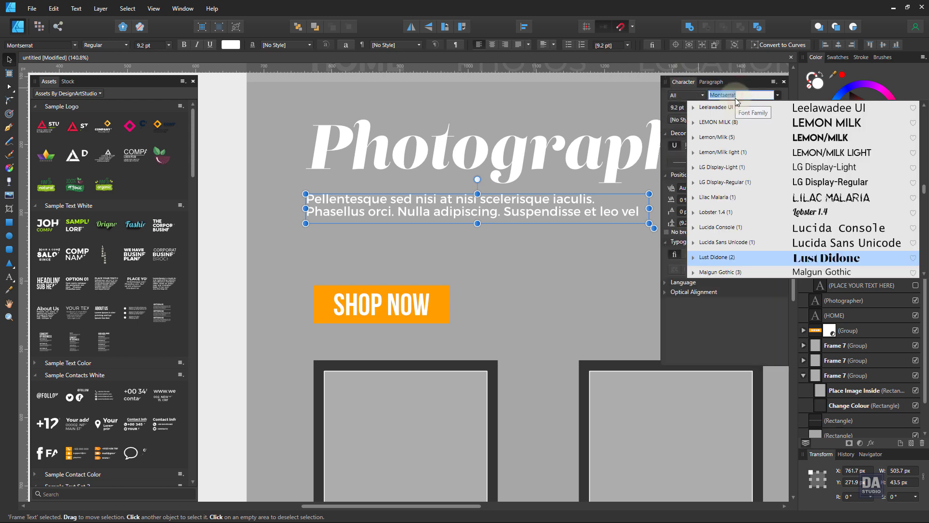
{"action": "type", "text": "lust"}
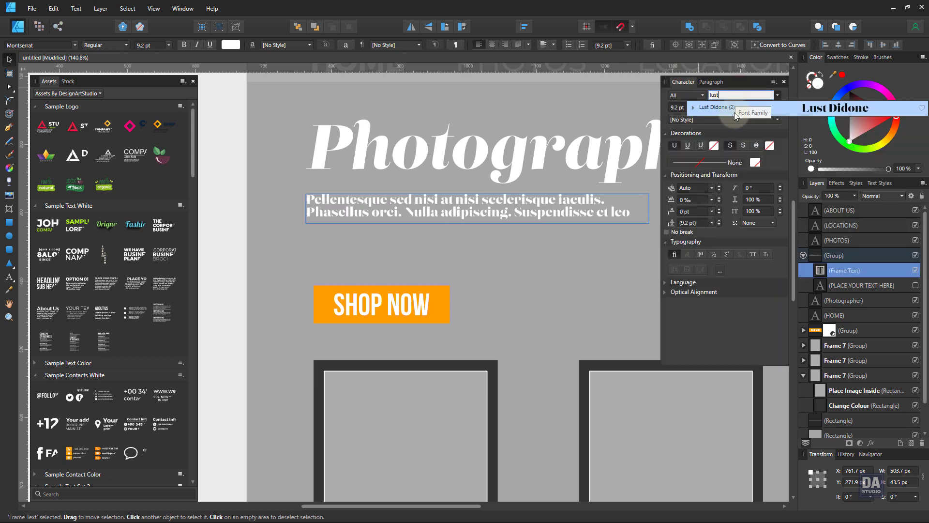
{"action": "left_click", "coordinate": [725, 109]}
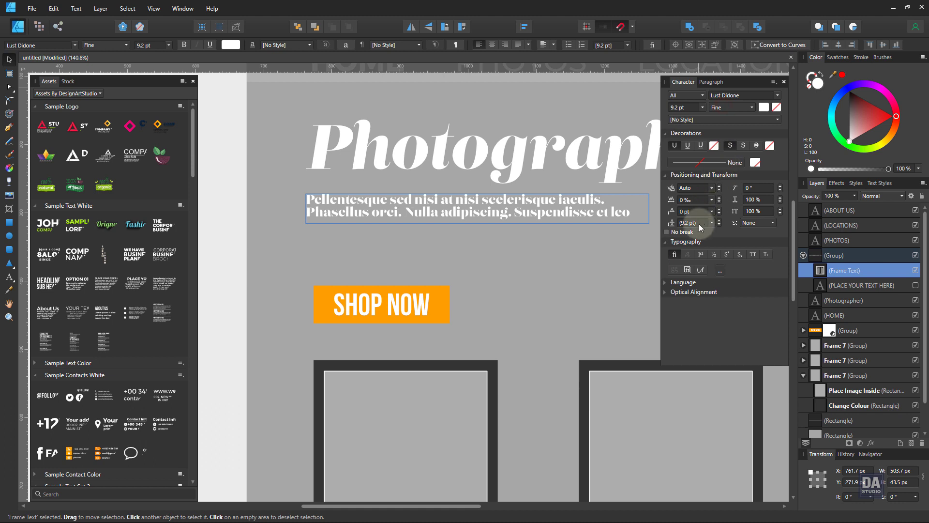
{"action": "scroll", "coordinate": [697, 224], "scroll_direction": "up", "scroll_amount": 2}
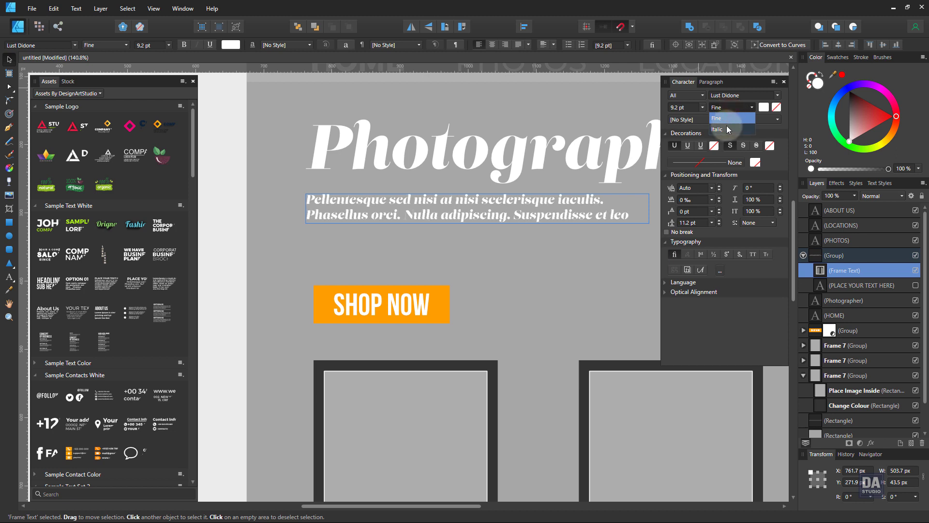
{"action": "left_click", "coordinate": [728, 129]}
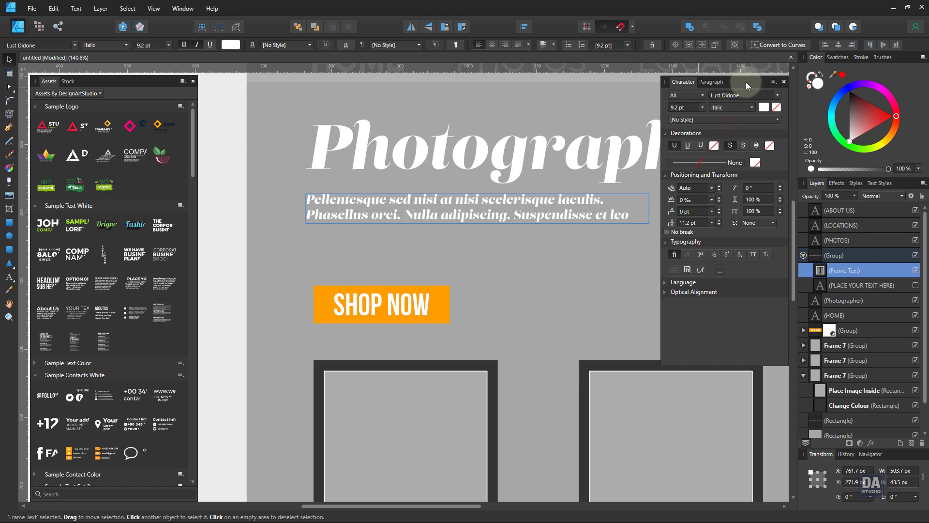
{"action": "scroll", "coordinate": [688, 108], "scroll_direction": "up", "scroll_amount": 1}
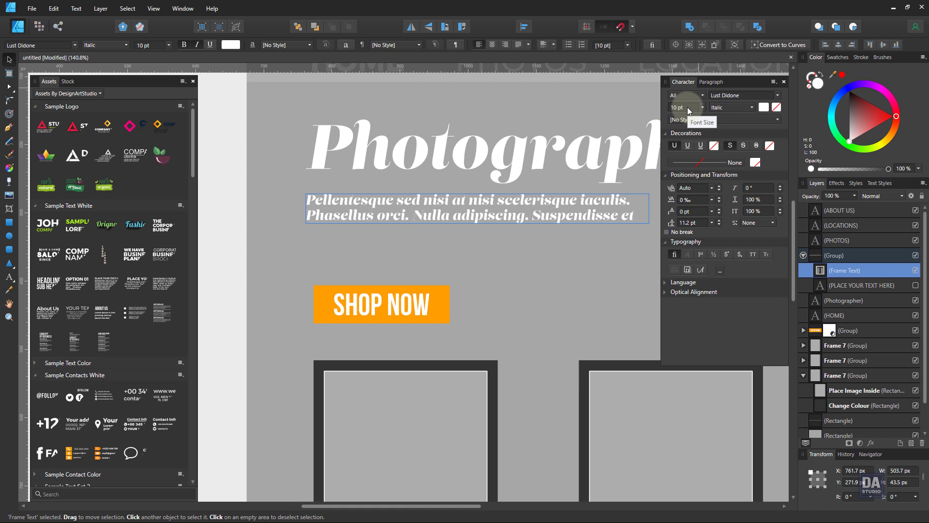
{"action": "left_click", "coordinate": [737, 82]}
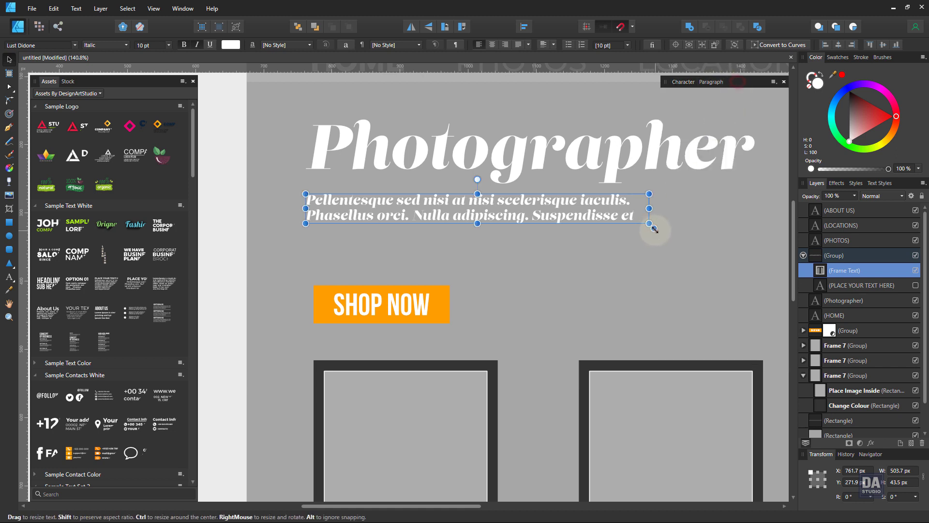
Scale the paragraph with its frame to about 417 px wide, then shift it and the Photographer heading together to align with HOME's left edge
{"action": "left_click_drag", "start_coordinate": [654, 228], "coordinate": [595, 219]}
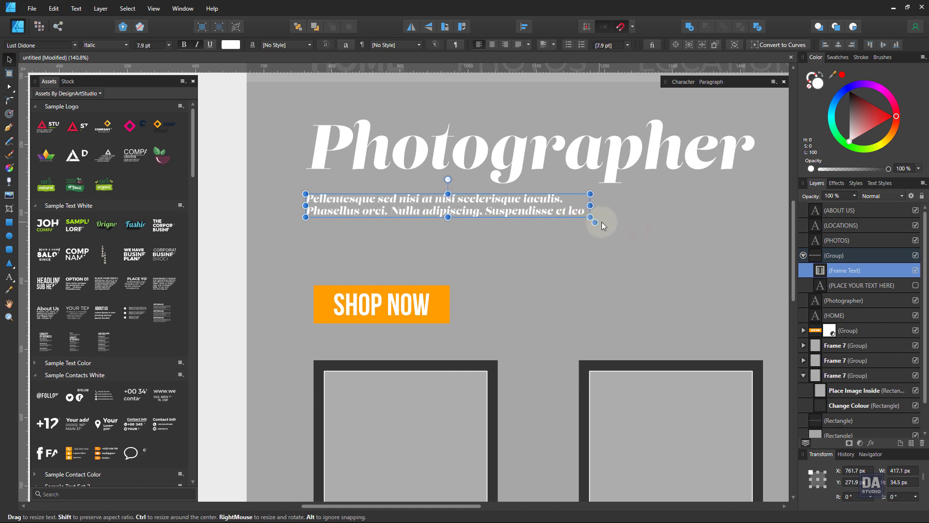
{"action": "scroll", "coordinate": [383, 240], "scroll_direction": "down", "scroll_amount": 3}
{"action": "left_click", "coordinate": [408, 187], "text": "shift"}
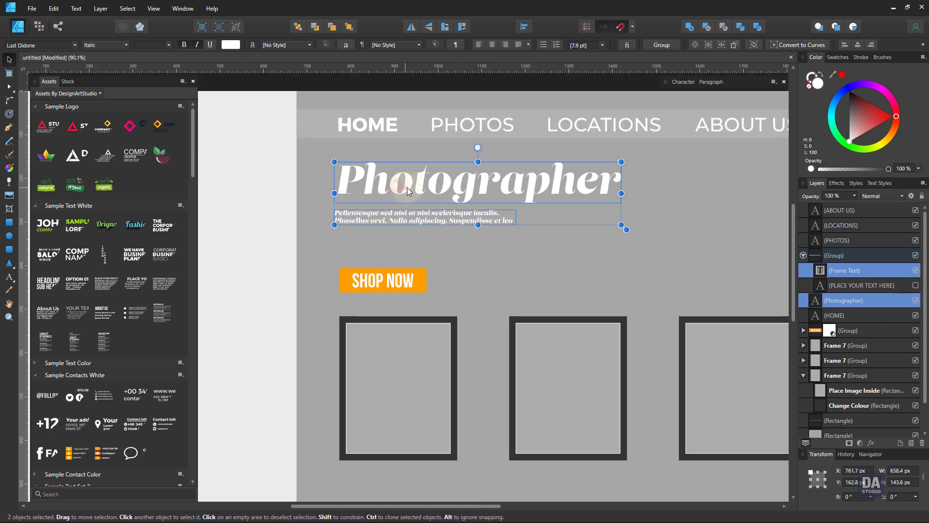
{"action": "left_click_drag", "start_coordinate": [407, 187], "coordinate": [411, 187]}
{"action": "scroll", "coordinate": [330, 233], "scroll_direction": "down", "scroll_amount": 4}
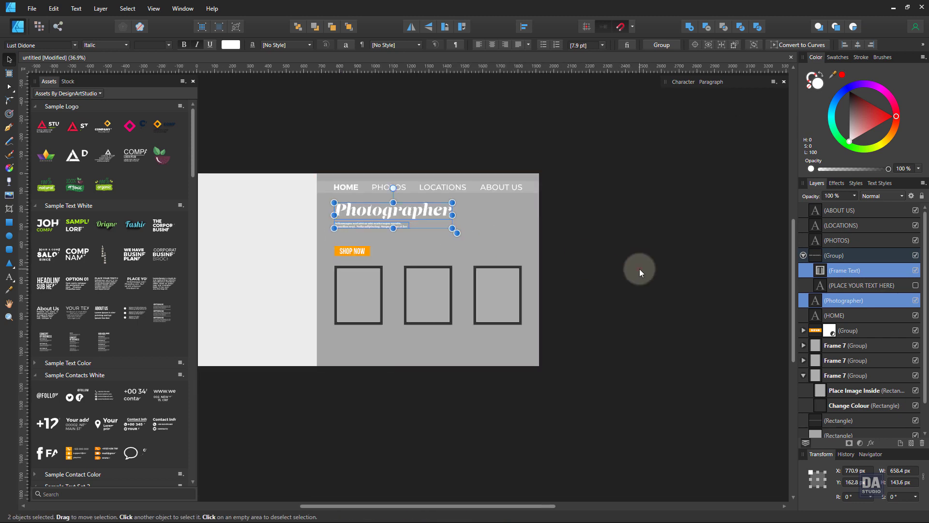
{"action": "left_click", "coordinate": [640, 269]}
{"action": "left_click_drag", "start_coordinate": [480, 278], "coordinate": [554, 280]}
{"action": "left_click_drag", "start_coordinate": [437, 218], "coordinate": [639, 221]}
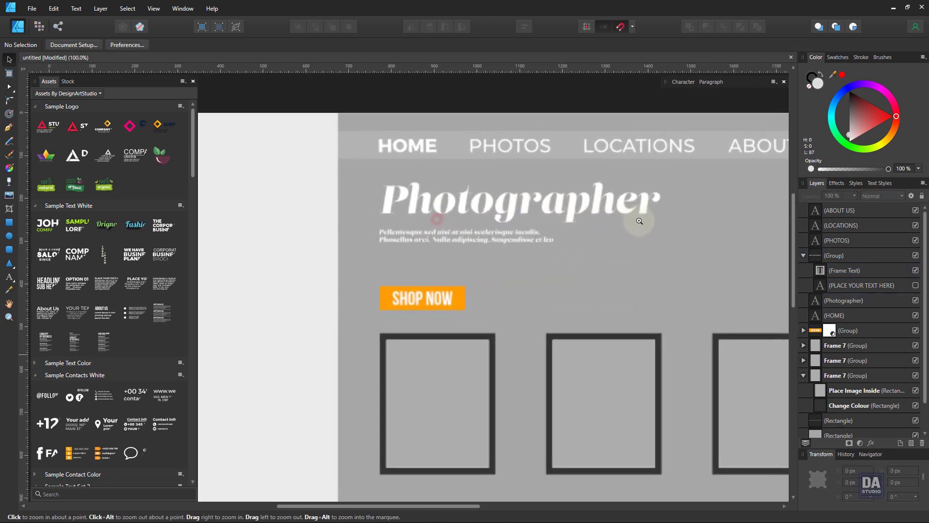
Move the Photographer heading and its paragraph down together to about Y 185.8 px
{"action": "left_click", "coordinate": [417, 236]}
{"action": "left_click", "coordinate": [464, 198], "text": "shift"}
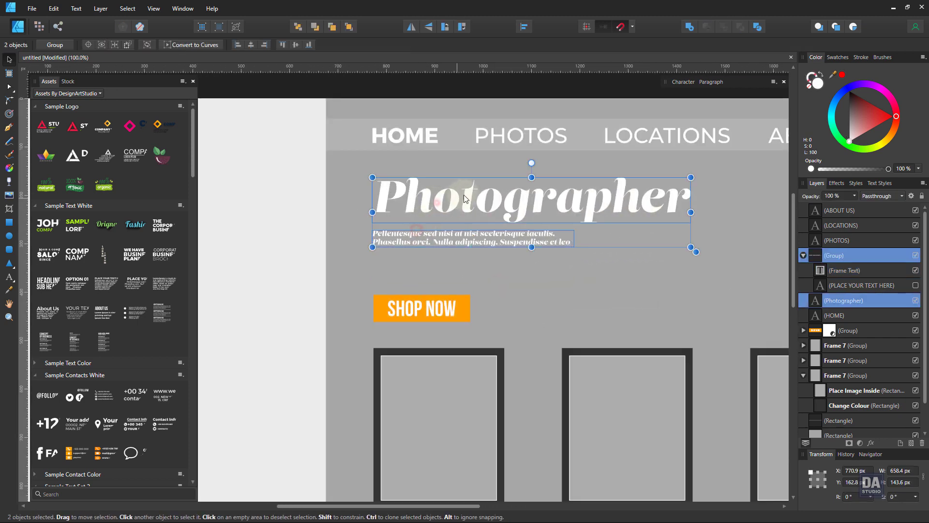
{"action": "left_click_drag", "start_coordinate": [464, 196], "coordinate": [206, 201]}
{"action": "left_click_drag", "start_coordinate": [702, 305], "coordinate": [696, 303]}
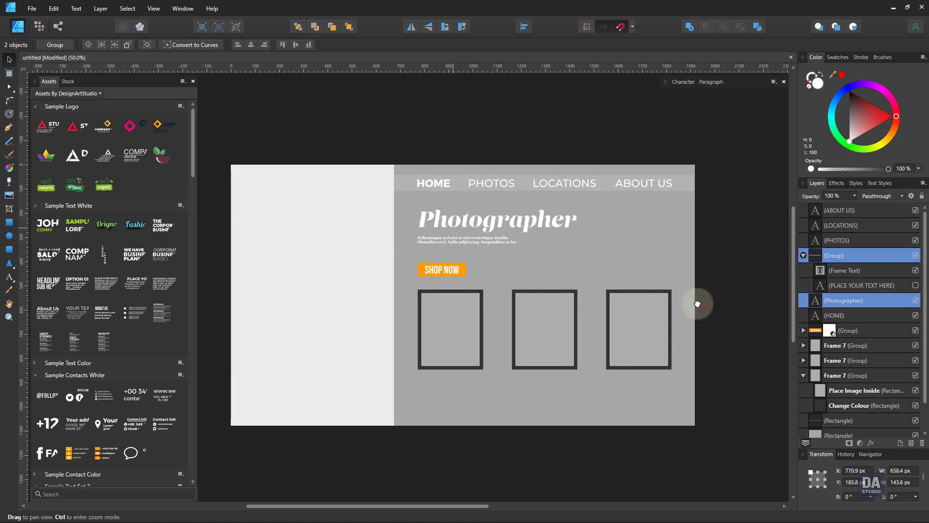
{"action": "left_click", "coordinate": [729, 352]}
{"action": "scroll", "coordinate": [133, 397], "scroll_direction": "down", "scroll_amount": 1}
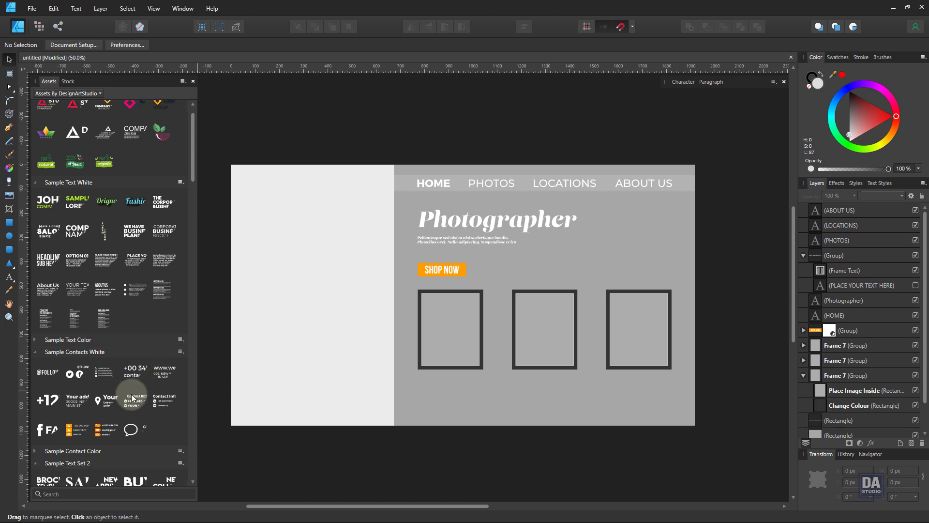
{"action": "left_click_drag", "start_coordinate": [80, 381], "coordinate": [538, 390]}
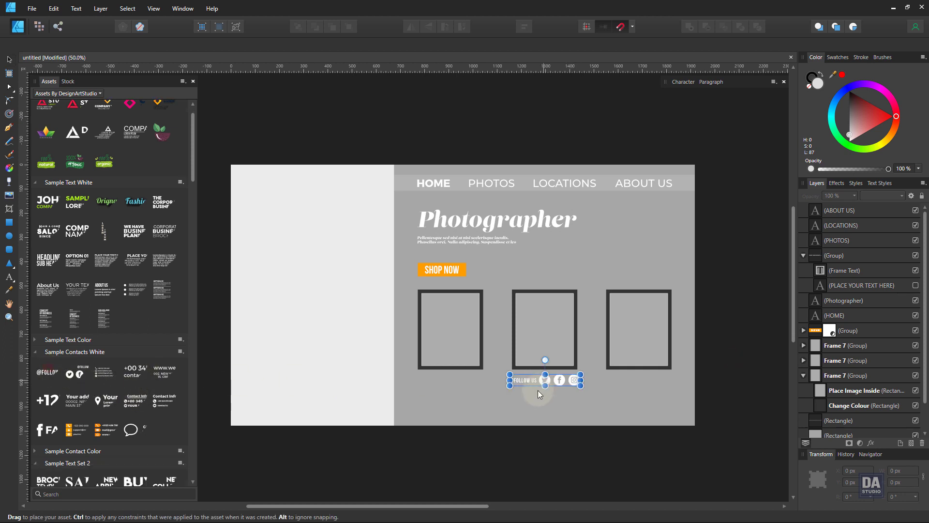
{"action": "scroll", "coordinate": [585, 418], "scroll_direction": "up", "scroll_amount": 3}
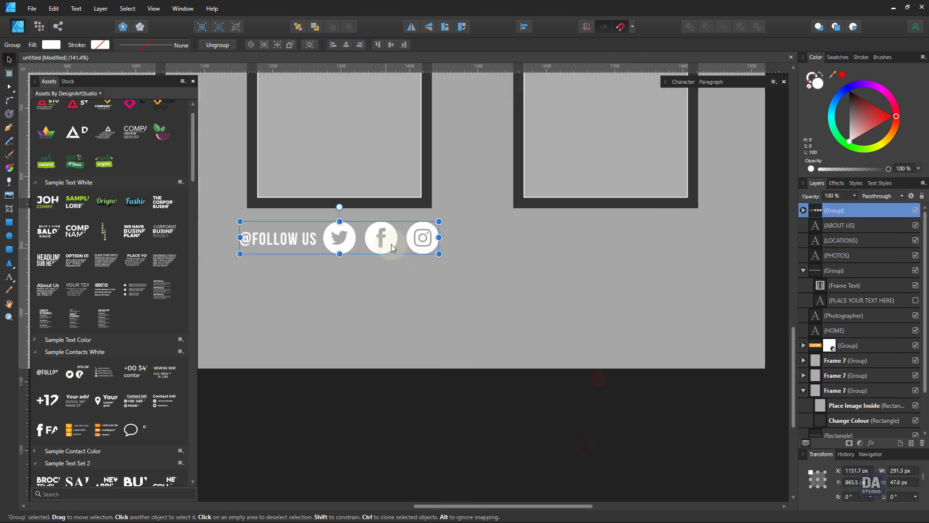
{"action": "left_click_drag", "start_coordinate": [391, 244], "coordinate": [697, 341]}
{"action": "left_click_drag", "start_coordinate": [543, 315], "coordinate": [503, 302]}
{"action": "left_click", "coordinate": [618, 390]}
{"action": "left_click_drag", "start_coordinate": [631, 365], "coordinate": [445, 330]}
{"action": "left_click_drag", "start_coordinate": [592, 341], "coordinate": [651, 409]}
{"action": "left_click_drag", "start_coordinate": [649, 358], "coordinate": [628, 352]}
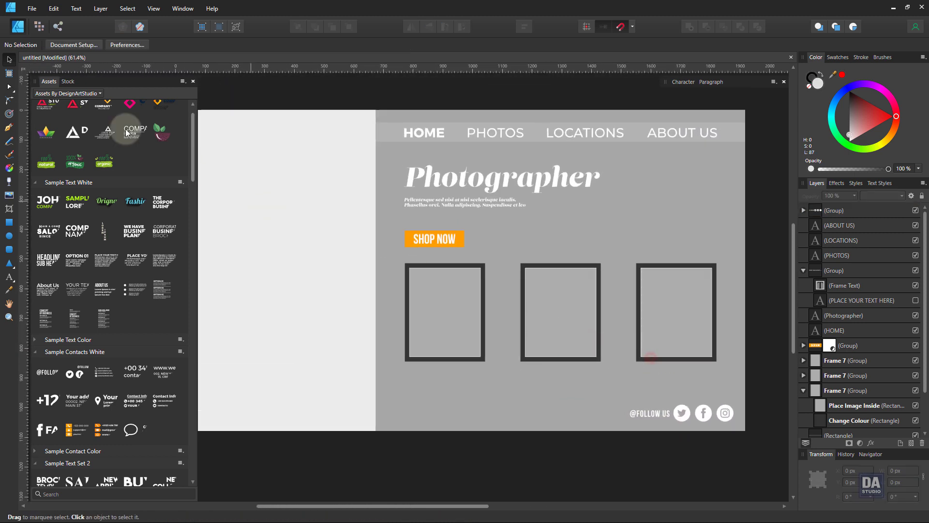
Unlock the background layer of the opened seated-woman photo and scale it down proportionally to about 903 by 1129 px
{"action": "left_click", "coordinate": [136, 88]}
{"action": "left_click_drag", "start_coordinate": [408, 216], "coordinate": [430, 268]}
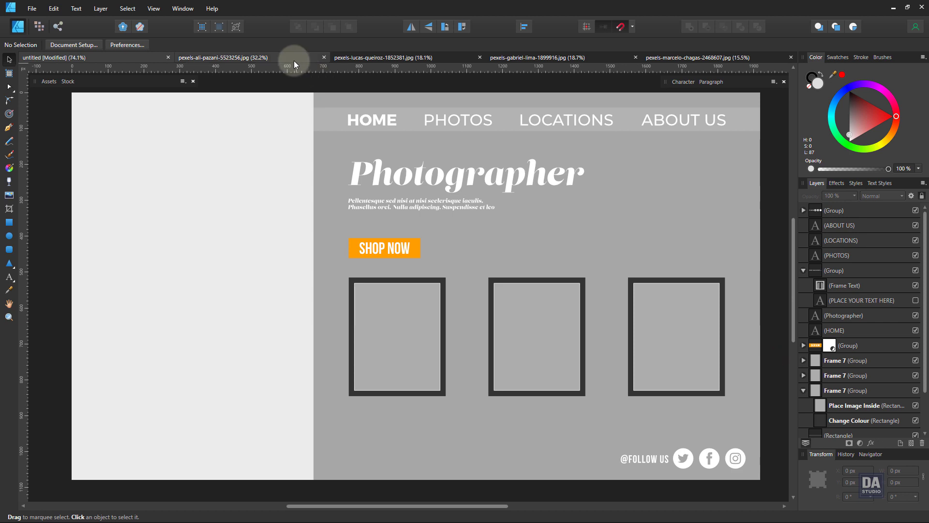
{"action": "left_click", "coordinate": [294, 61]}
{"action": "left_click", "coordinate": [904, 210]}
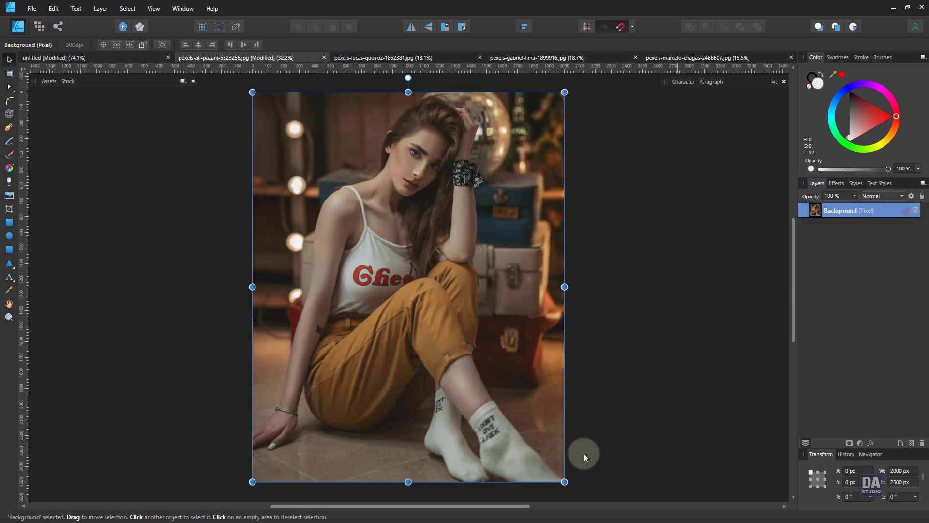
{"action": "left_click_drag", "start_coordinate": [564, 481], "coordinate": [372, 283]}
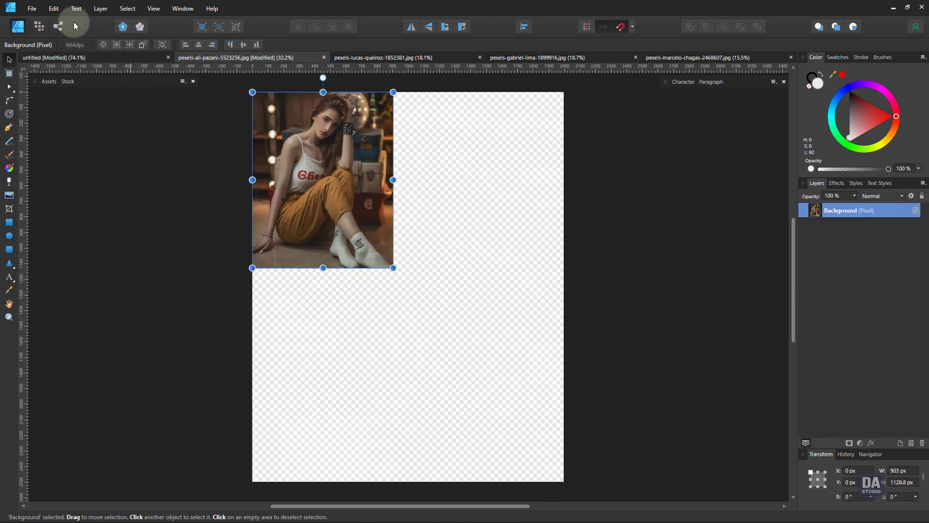
Copy the scaled photo and paste it into the untitled page design
{"action": "left_click", "coordinate": [54, 8]}
{"action": "left_click", "coordinate": [71, 53]}
{"action": "left_click", "coordinate": [89, 57]}
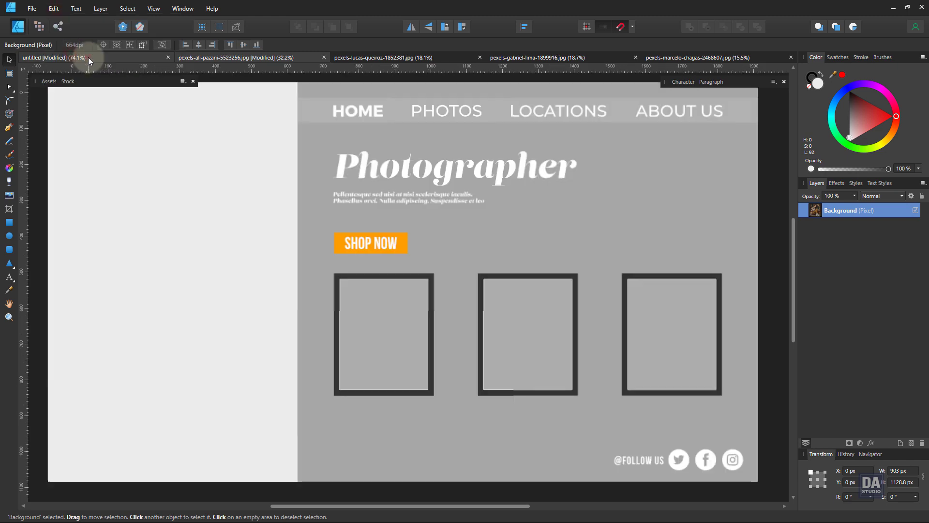
{"action": "left_click", "coordinate": [54, 9]}
{"action": "left_click", "coordinate": [74, 59]}
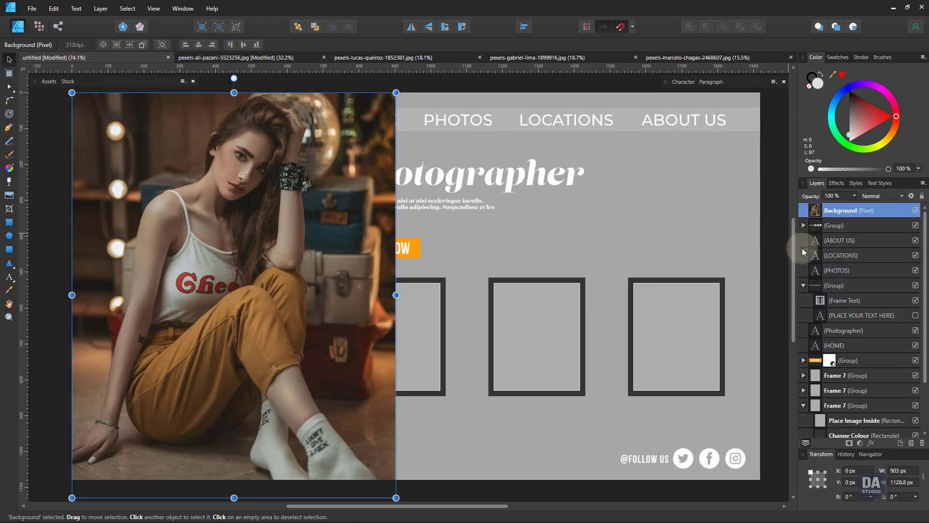
Collapse the expanded groups in the layer stack and move the pasted photo beneath the grey rectangle, just above the locked rectangle
{"action": "left_click", "coordinate": [803, 285]}
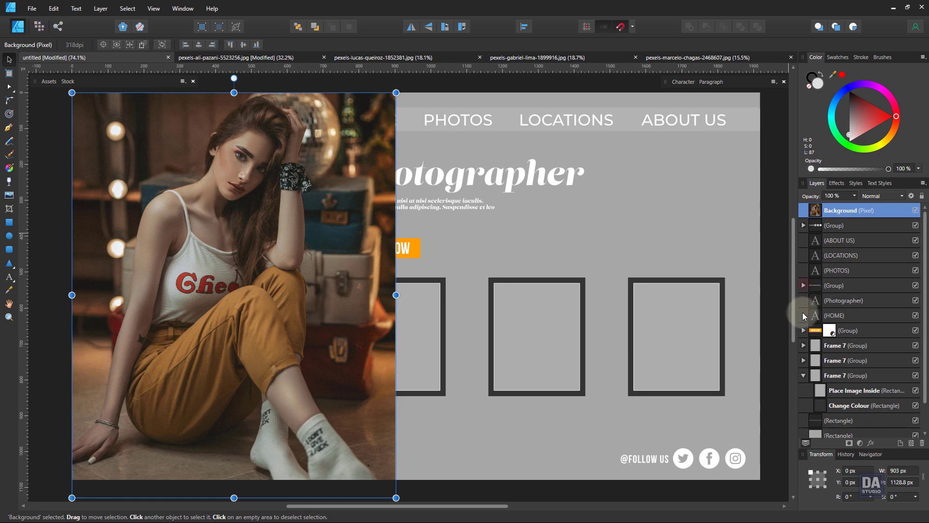
{"action": "left_click", "coordinate": [804, 377]}
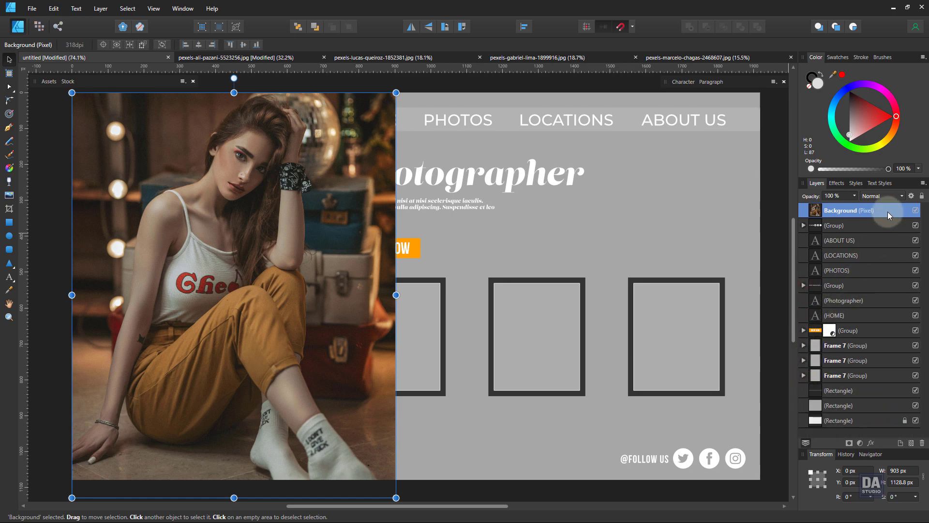
{"action": "left_click_drag", "start_coordinate": [887, 210], "coordinate": [874, 399]}
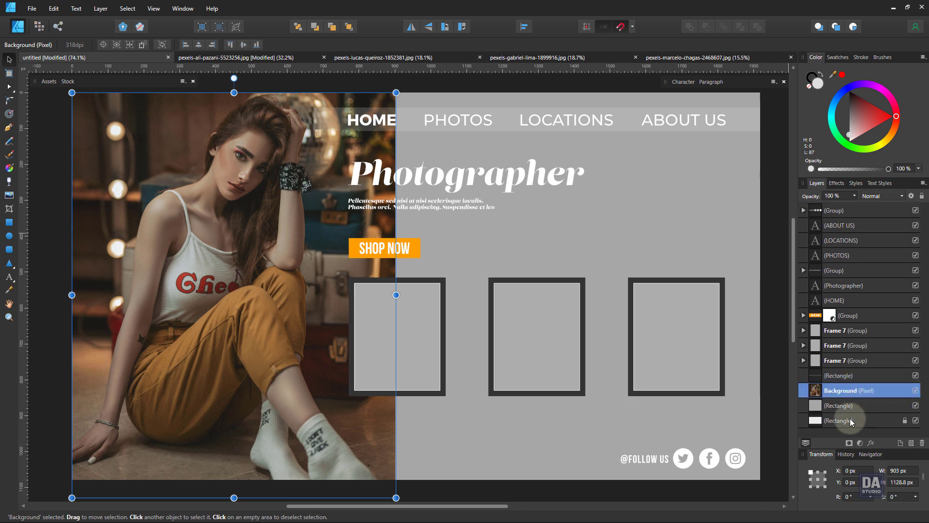
{"action": "key", "text": "ctrl+bracketleft"}
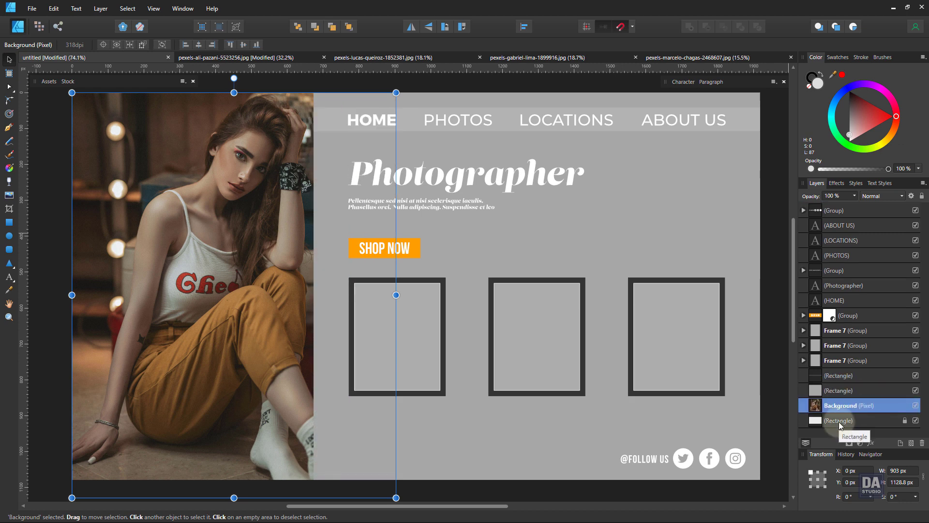
Enlarge the photo to about 962 by 1202 px and position it at about X -86.8, Y 0 px, filling the page's left side
{"action": "left_click_drag", "start_coordinate": [249, 310], "coordinate": [231, 318]}
{"action": "scroll", "coordinate": [263, 368], "scroll_direction": "down", "scroll_amount": 1}
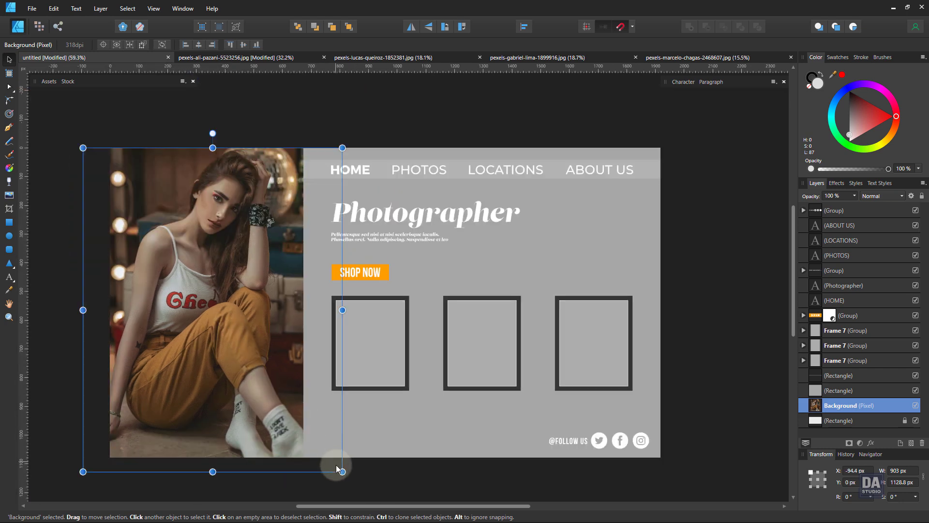
{"action": "left_click_drag", "start_coordinate": [337, 467], "coordinate": [357, 484]}
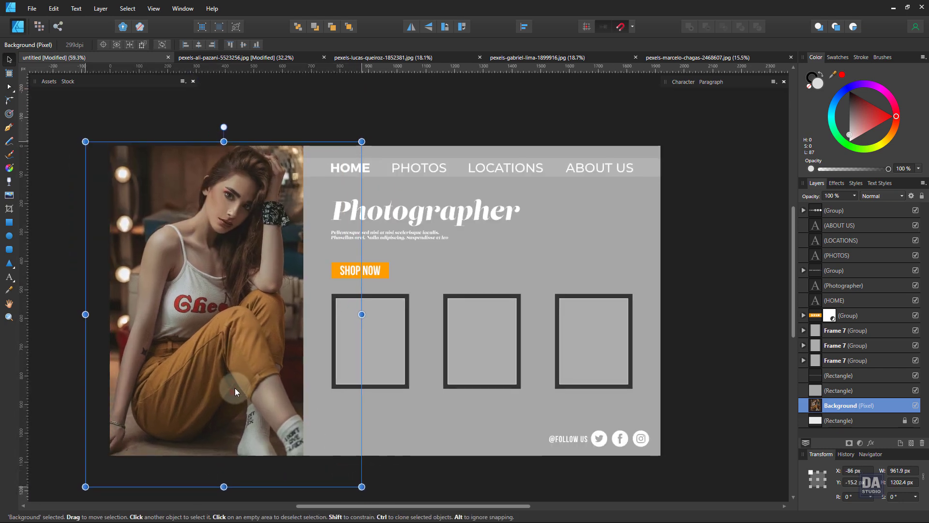
{"action": "left_click_drag", "start_coordinate": [234, 387], "coordinate": [272, 374]}
{"action": "scroll", "coordinate": [224, 390], "scroll_direction": "up", "scroll_amount": 1}
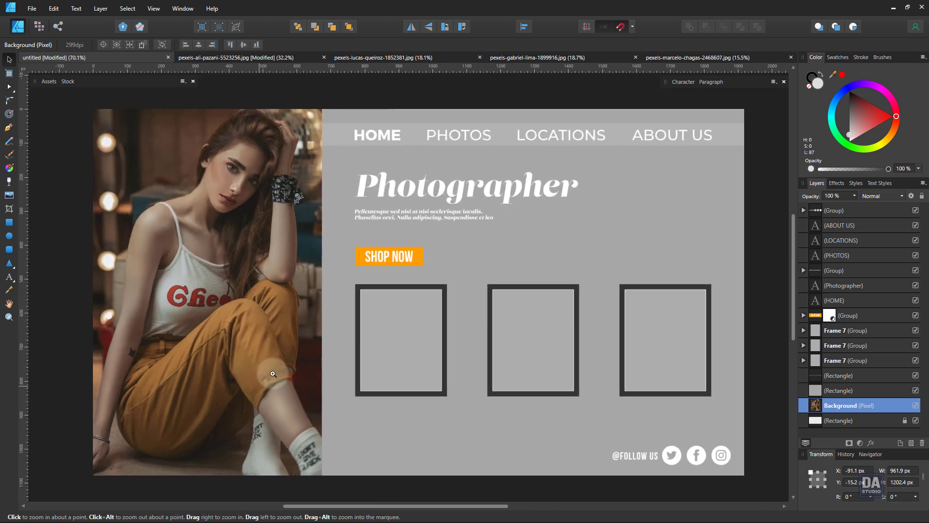
{"action": "left_click_drag", "start_coordinate": [270, 327], "coordinate": [272, 329]}
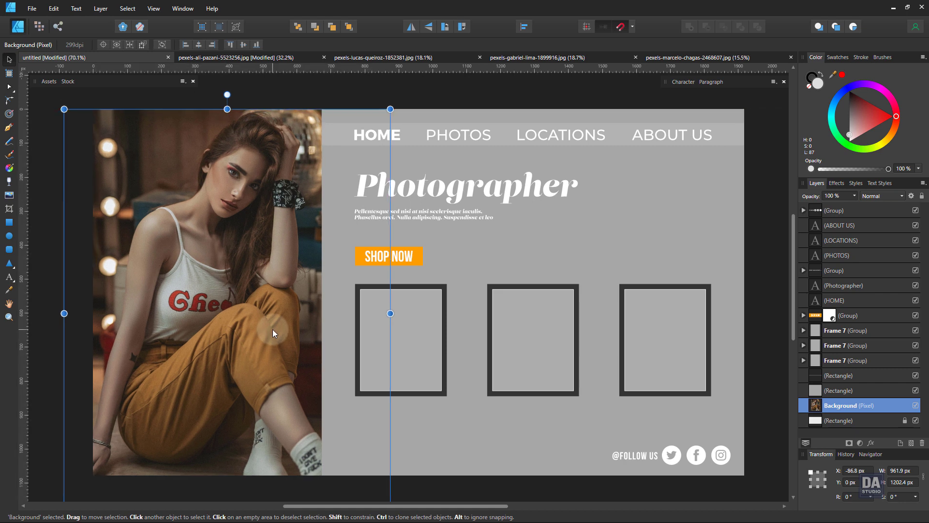
Add a Brightness and Contrast adjustment to the photo with brightness 3% and contrast 21%
{"action": "left_click", "coordinate": [860, 443]}
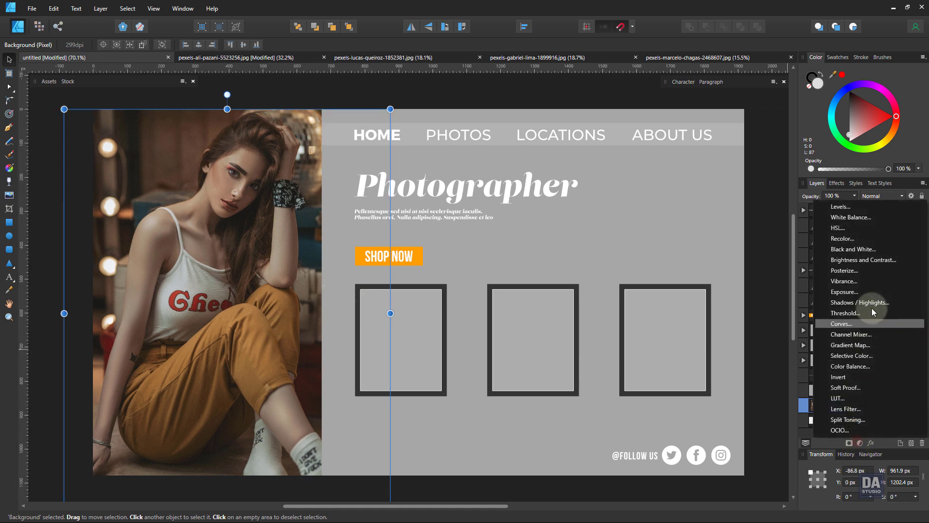
{"action": "left_click", "coordinate": [875, 264]}
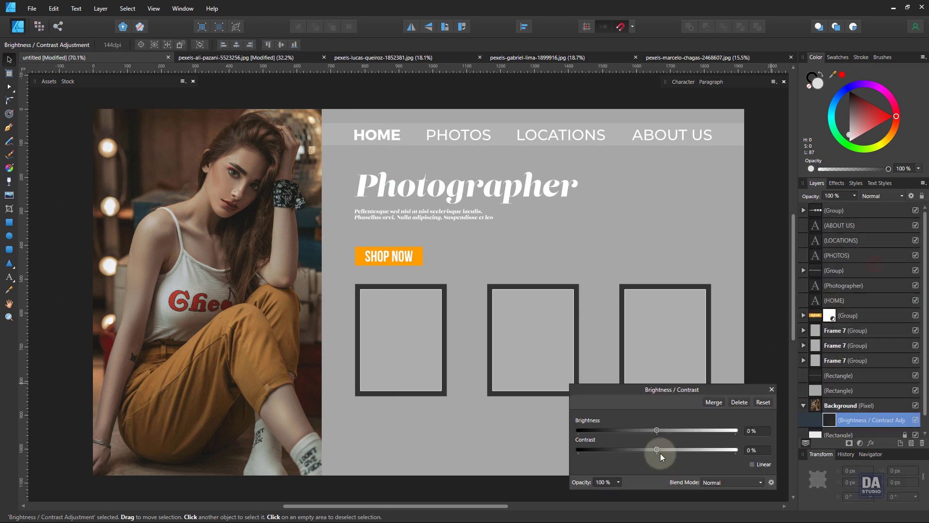
{"action": "left_click_drag", "start_coordinate": [658, 450], "coordinate": [660, 430]}
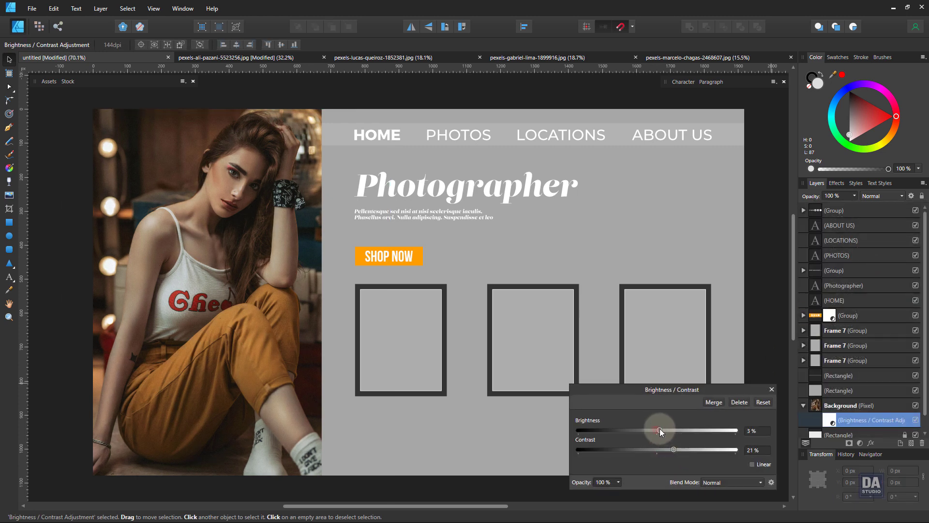
{"action": "left_click", "coordinate": [772, 391]}
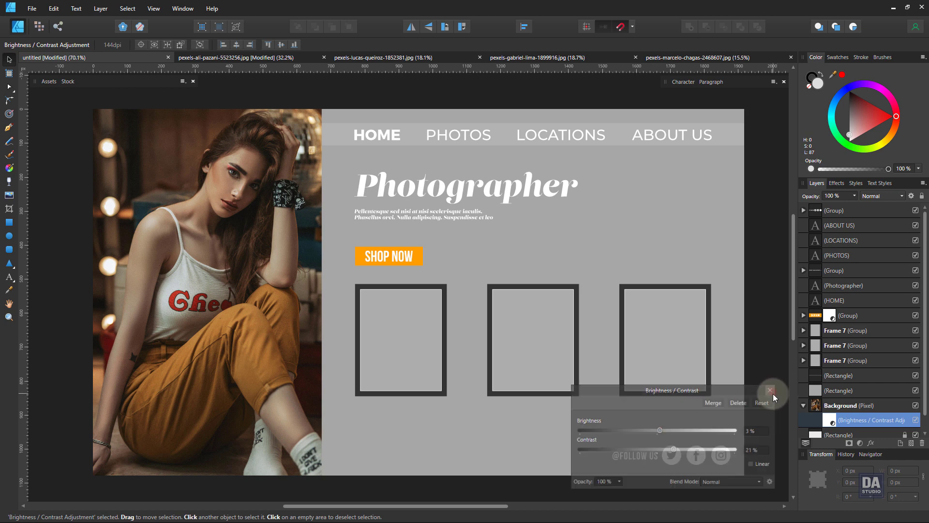
{"action": "left_click", "coordinate": [823, 409]}
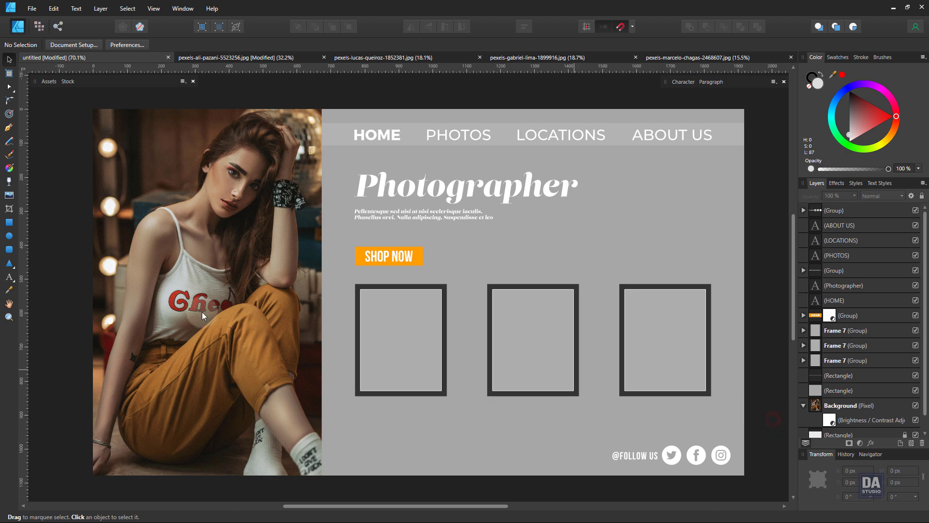
Switch to the Pixel Persona and choose the soft 512 px brush from the Basic set for the Paint Brush tool
{"action": "left_click", "coordinate": [40, 30]}
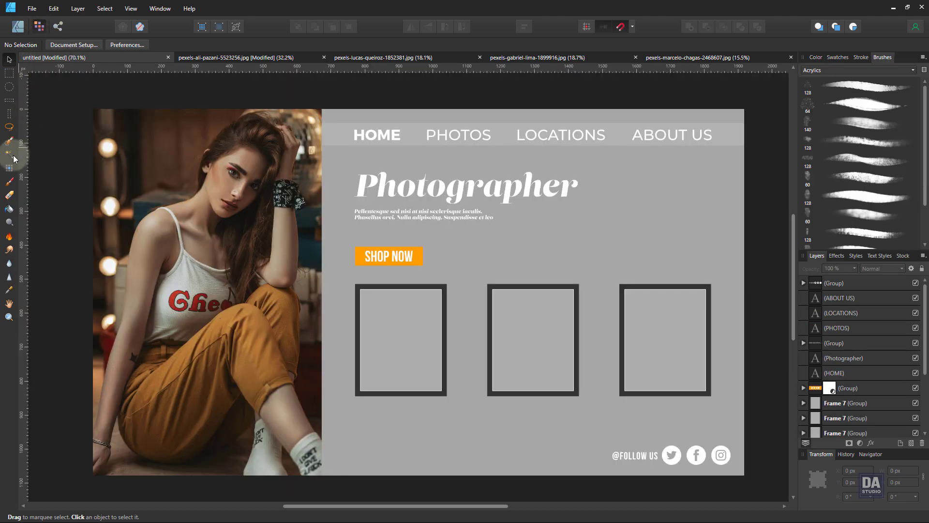
{"action": "left_click", "coordinate": [10, 184]}
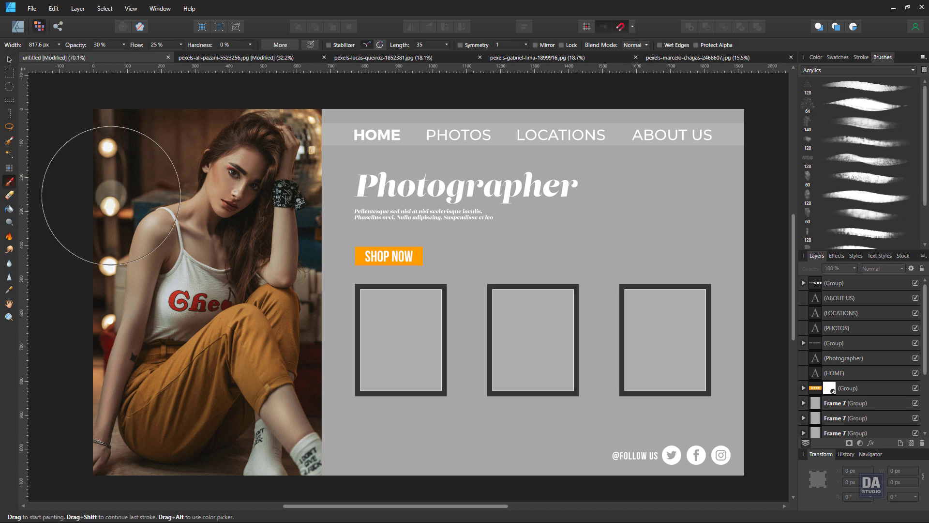
{"action": "left_click", "coordinate": [830, 71]}
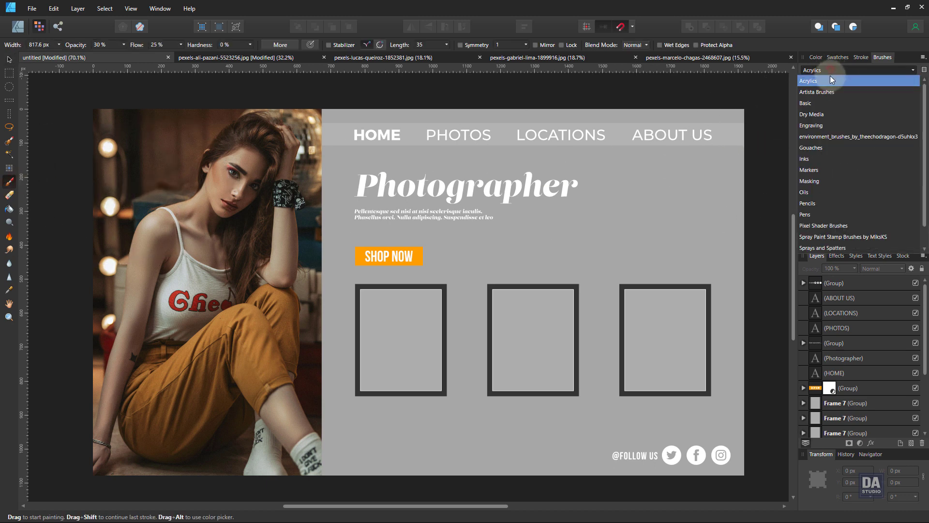
{"action": "left_click", "coordinate": [822, 104]}
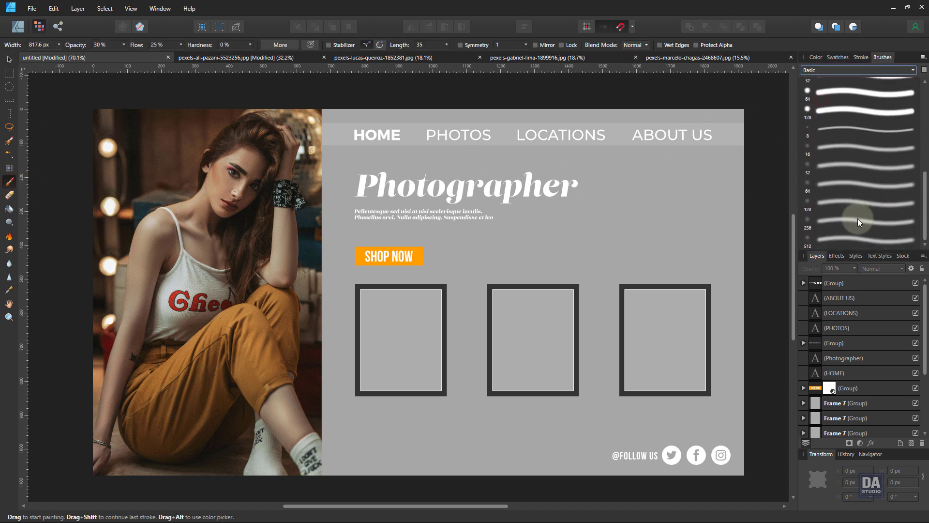
{"action": "left_click", "coordinate": [855, 237]}
Set the brush colour to burnt orange (H 24, S 82, L 42) and enlarge the brush to about 779 px
{"action": "left_click", "coordinate": [816, 57]}
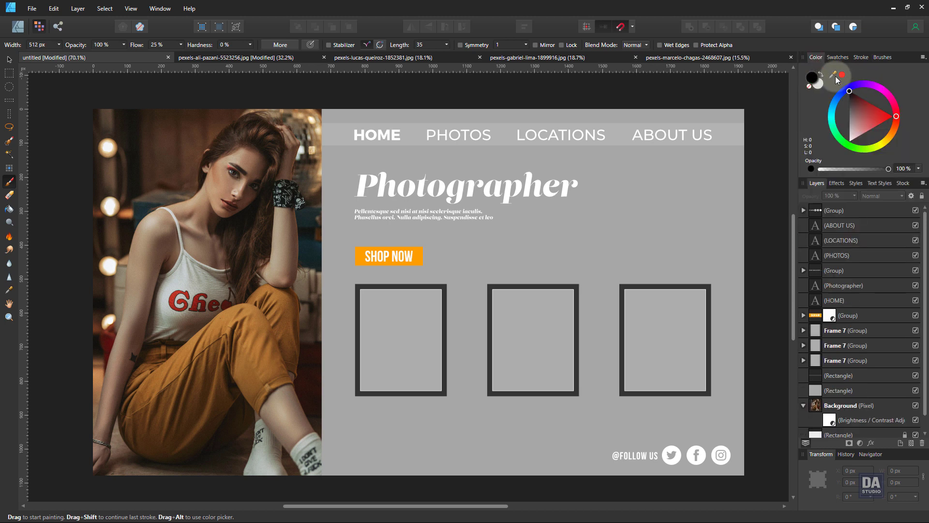
{"action": "mouse_move", "coordinate": [895, 117]}
{"action": "left_mouse_down"}
{"action": "mouse_move", "coordinate": [904, 126]}
{"action": "mouse_move", "coordinate": [910, 110]}
{"action": "mouse_move", "coordinate": [889, 115]}
{"action": "mouse_move", "coordinate": [895, 130]}
{"action": "left_mouse_up"}
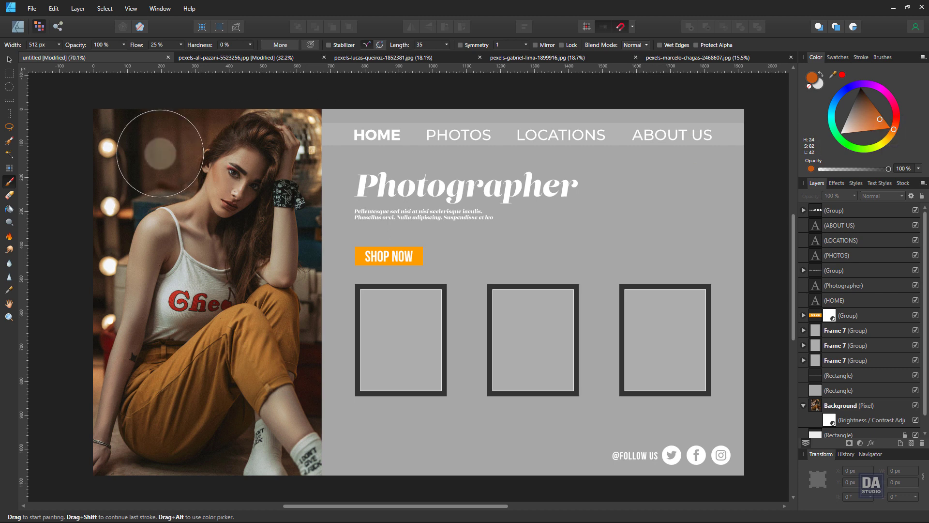
{"action": "key", "text": "]"}
{"action": "key", "text": "]"}
{"action": "key", "text": "]"}
Paint several soft orange dabs on a new pixel layer over the photo's upper left background, finishing with the Move tool active
{"action": "left_click", "coordinate": [140, 155]}
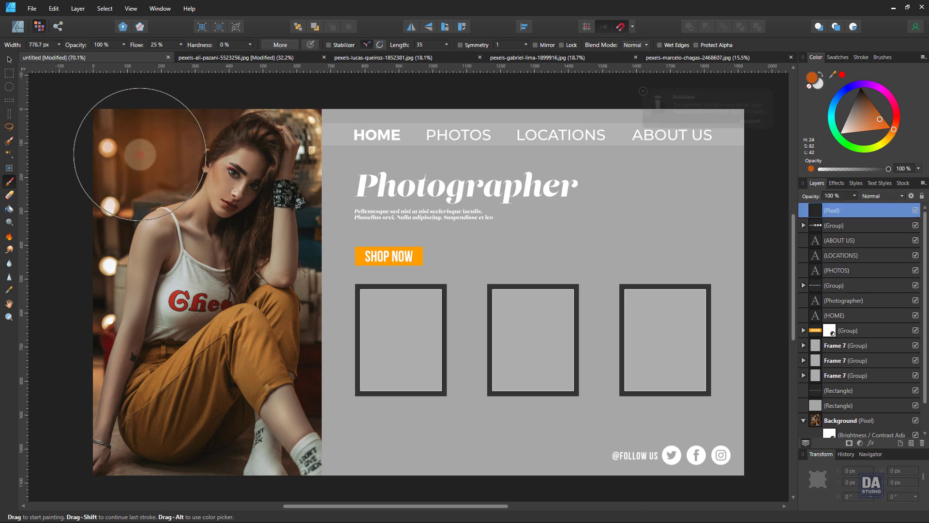
{"action": "left_click", "coordinate": [136, 170]}
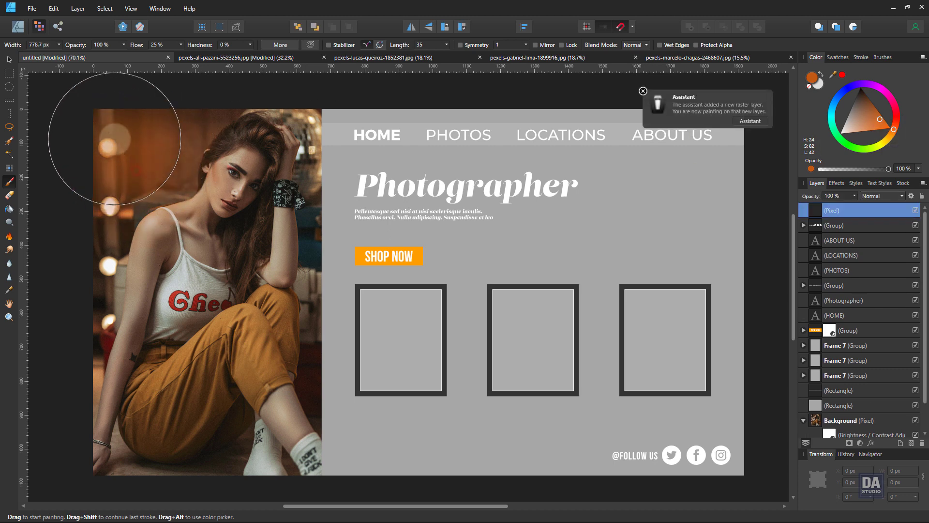
{"action": "left_click", "coordinate": [109, 135]}
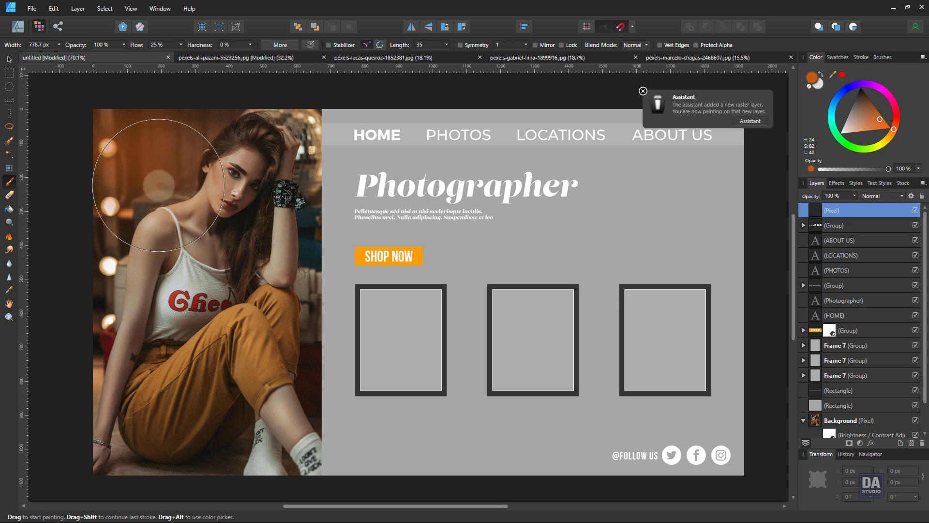
{"action": "left_click", "coordinate": [159, 185]}
{"action": "left_click", "coordinate": [179, 140]}
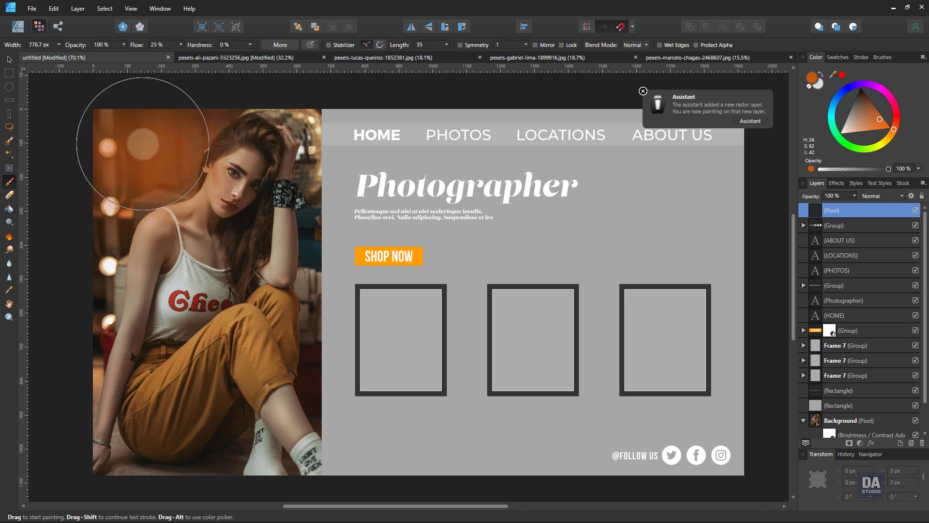
{"action": "left_click", "coordinate": [9, 59]}
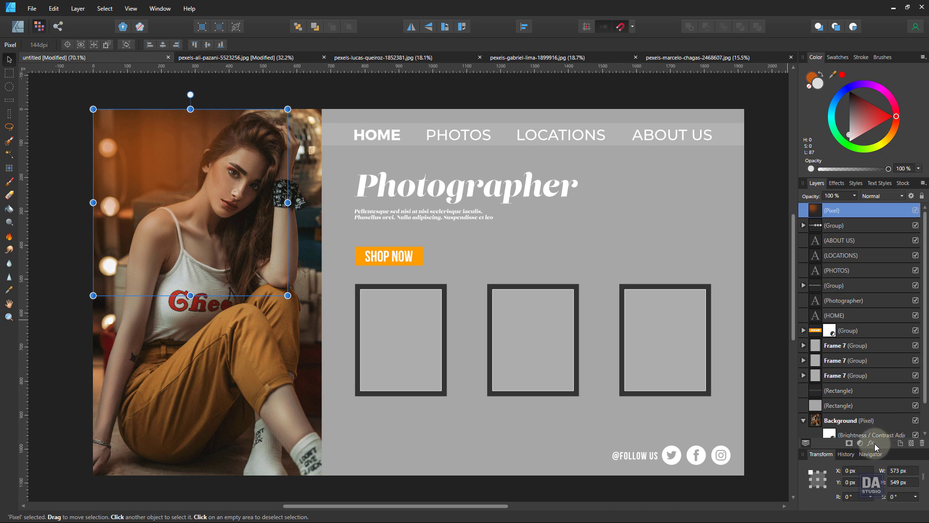
Set the painted orange glow layer's blend mode to Overlay, deselect it and return to the Designer Persona
{"action": "left_click", "coordinate": [869, 196]}
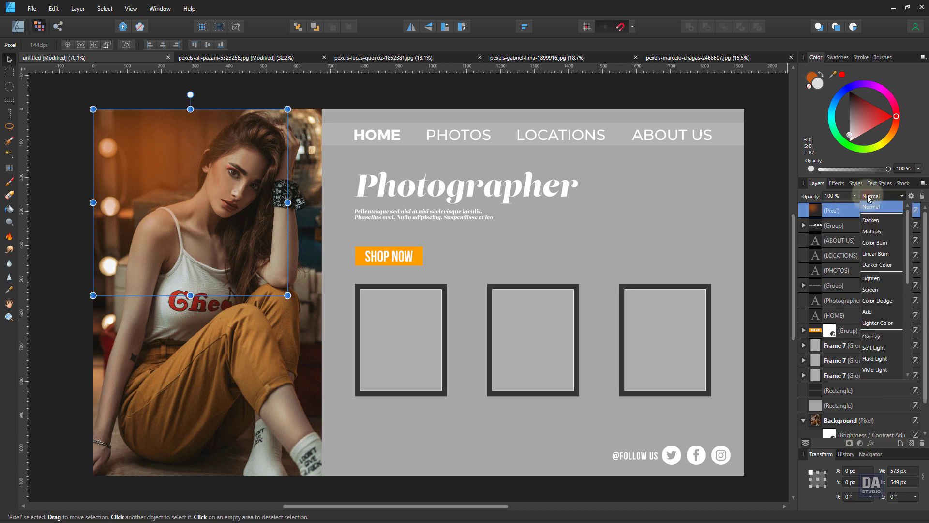
{"action": "left_click", "coordinate": [876, 336]}
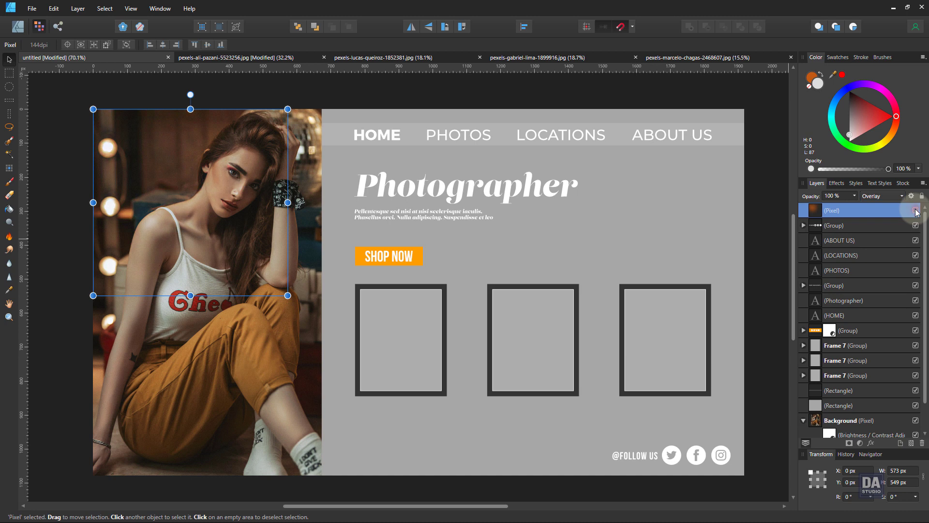
{"action": "left_click", "coordinate": [772, 219]}
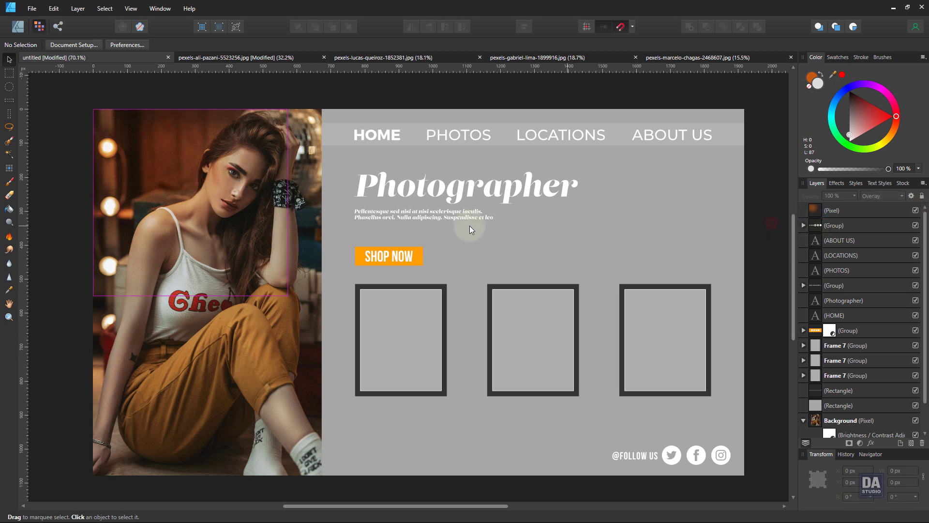
{"action": "left_click_drag", "start_coordinate": [446, 227], "coordinate": [437, 227]}
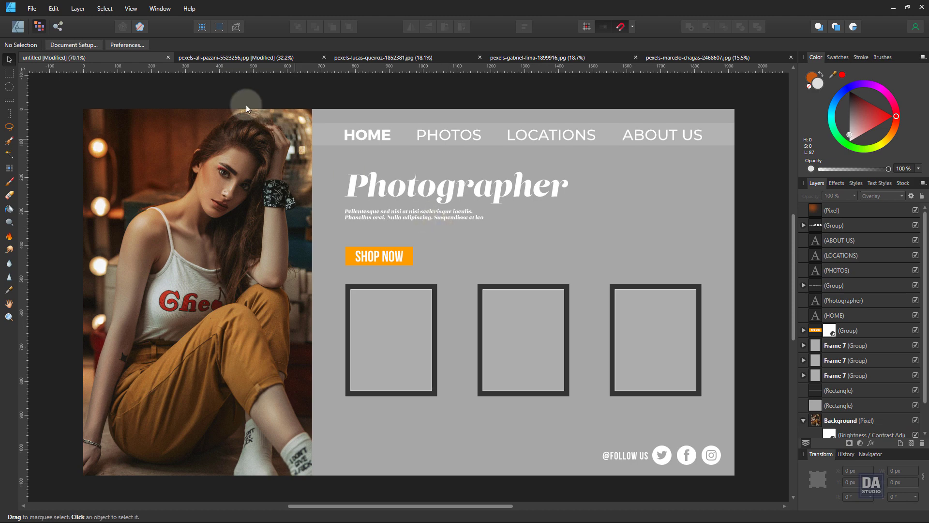
{"action": "left_click", "coordinate": [18, 26]}
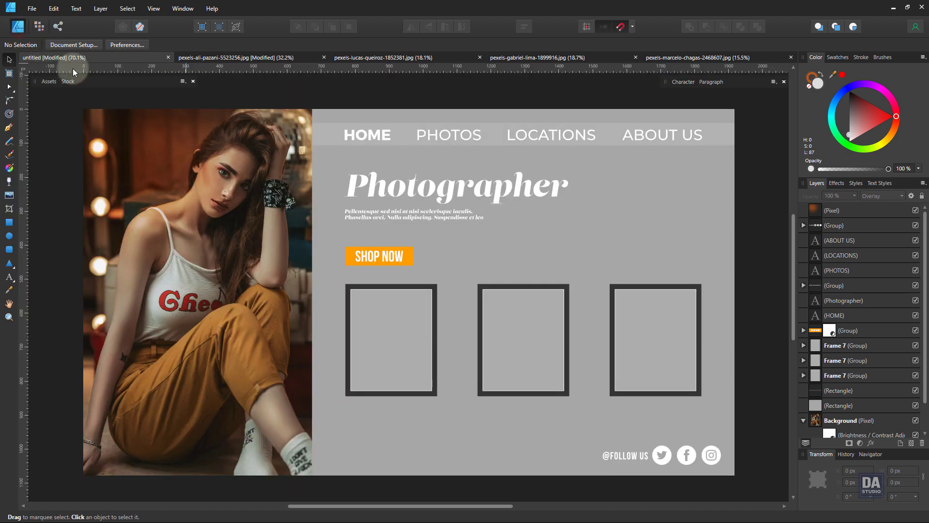
In the 1852381 photo document, unlock the orange-shirt portrait, shrink it to about 915 × 1413 px and copy it
{"action": "left_click", "coordinate": [370, 57]}
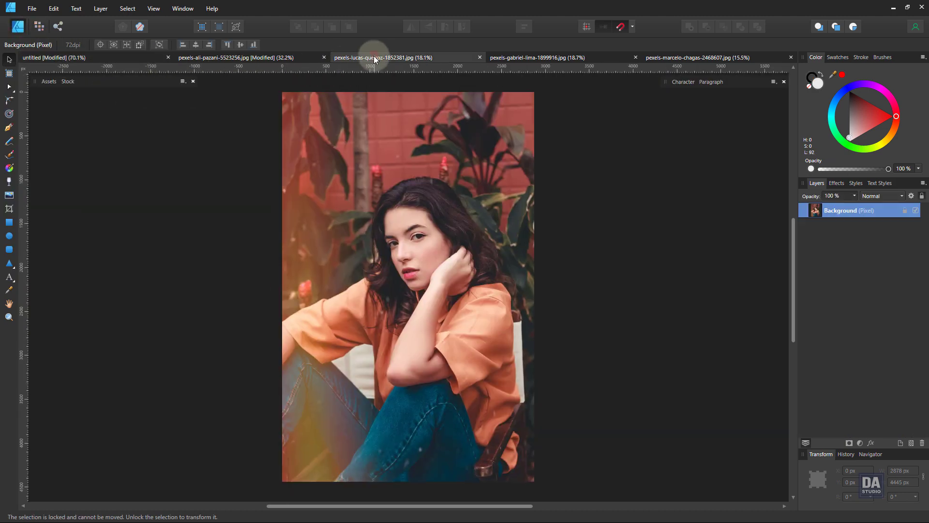
{"action": "left_click", "coordinate": [900, 211]}
{"action": "left_click_drag", "start_coordinate": [534, 481], "coordinate": [341, 232]}
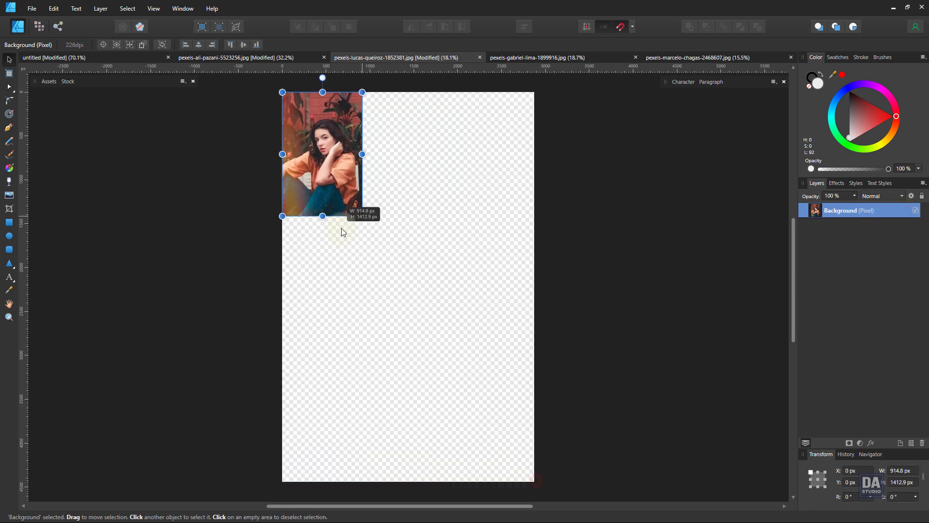
Paste the orange-shirt portrait inside the third frame's image rectangle in the banner and shrink it to about 254 × 392 px
{"action": "left_click", "coordinate": [153, 57]}
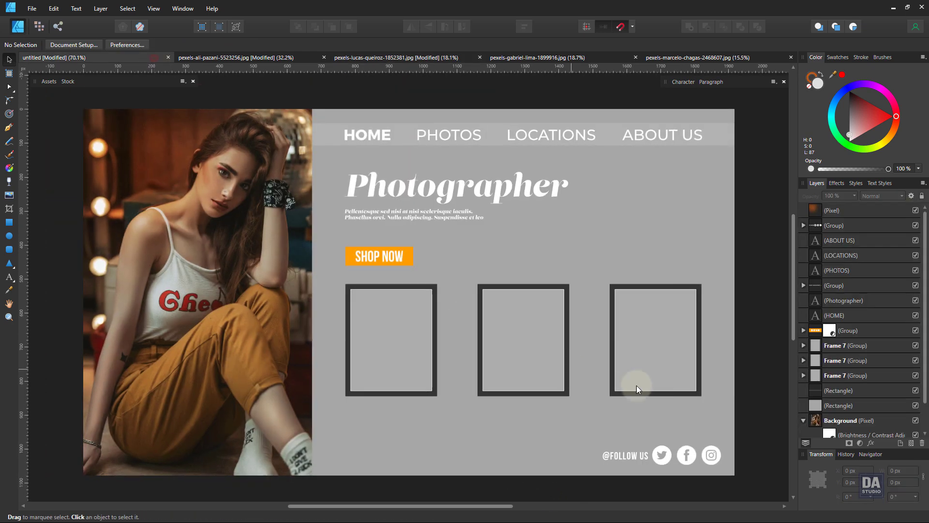
{"action": "left_click", "coordinate": [667, 355]}
{"action": "key", "text": "ctrl+v"}
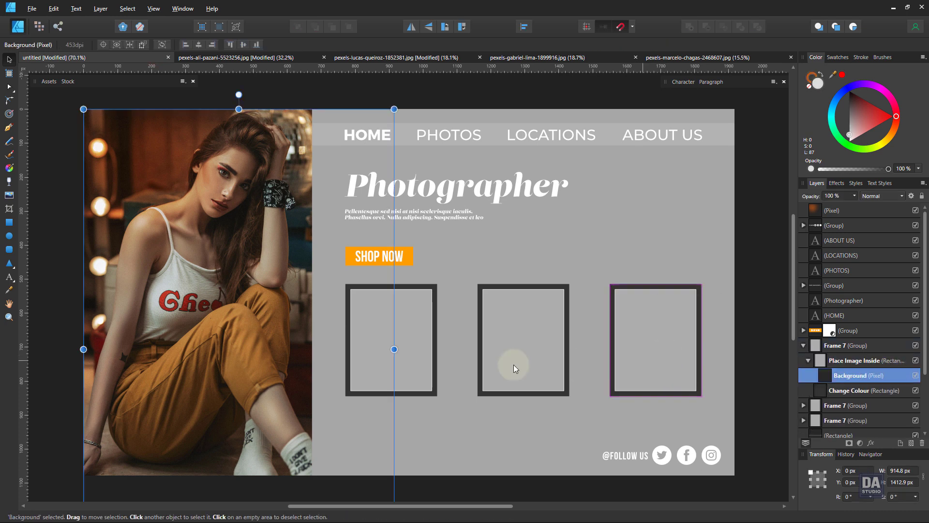
{"action": "left_click_drag", "start_coordinate": [669, 365], "coordinate": [679, 348]}
{"action": "left_click_drag", "start_coordinate": [443, 101], "coordinate": [599, 244]}
{"action": "left_click_drag", "start_coordinate": [626, 332], "coordinate": [686, 318]}
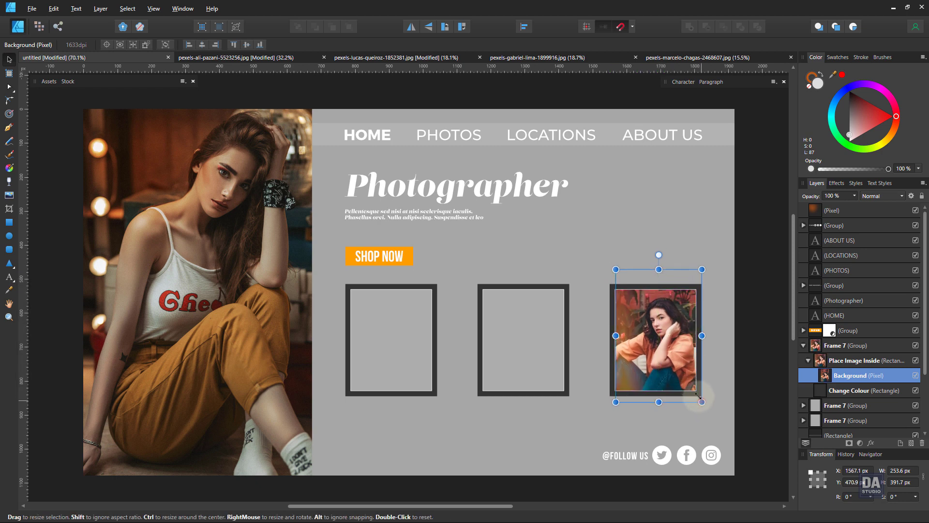
Resize the third frame's photo to about 276 × 426 px and position it so the portrait fills the opening
{"action": "left_click_drag", "start_coordinate": [701, 402], "coordinate": [698, 396]}
{"action": "scroll", "coordinate": [672, 387], "scroll_direction": "up", "scroll_amount": 4}
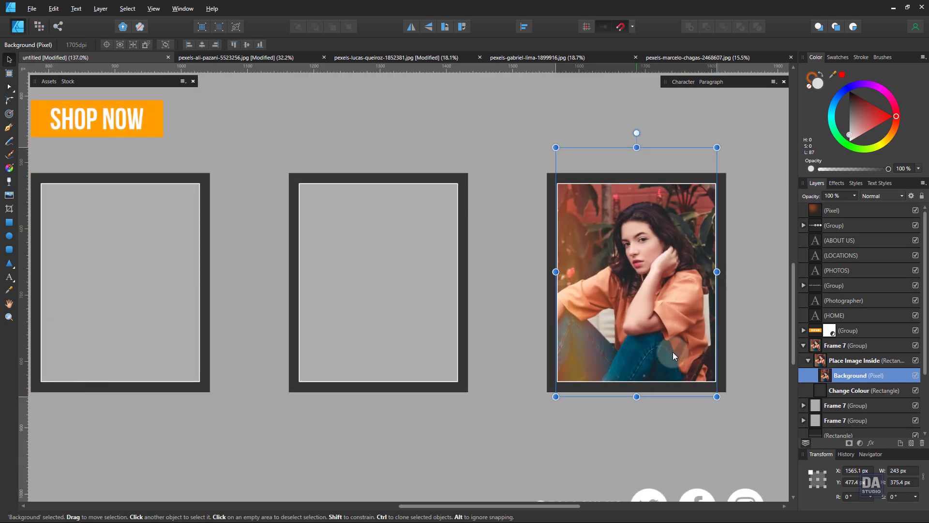
{"action": "left_click_drag", "start_coordinate": [717, 397], "coordinate": [720, 398]}
{"action": "left_click_drag", "start_coordinate": [690, 346], "coordinate": [700, 338]}
{"action": "left_click_drag", "start_coordinate": [571, 393], "coordinate": [535, 415]}
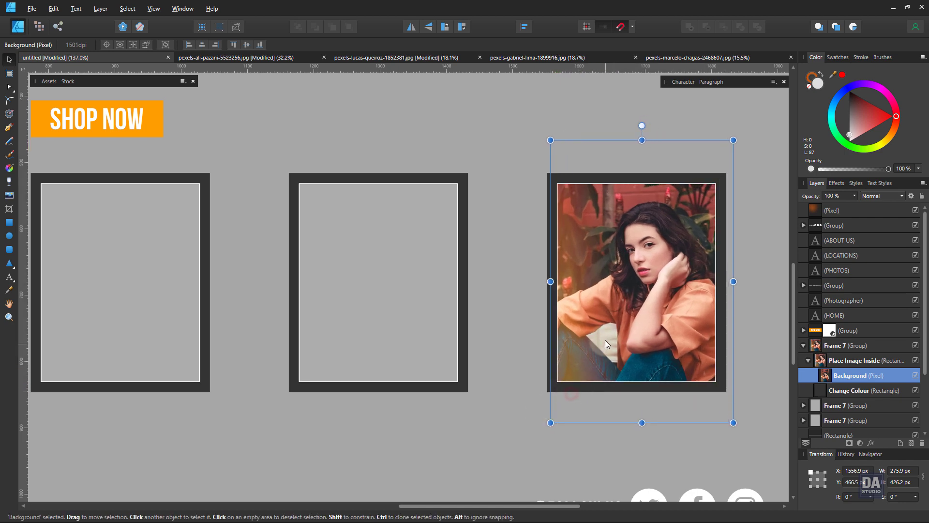
{"action": "left_click_drag", "start_coordinate": [605, 341], "coordinate": [605, 337]}
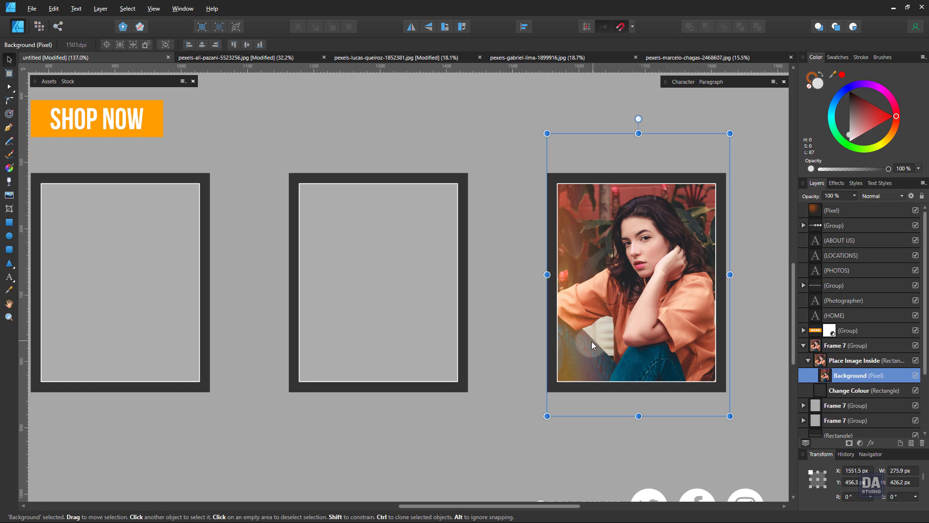
In the 1899916 photo document, unlock the portrait of the woman with glasses, shrink it to about 649 × 811 px and copy it
{"action": "key", "text": "ctrl+0"}
{"action": "left_click", "coordinate": [544, 57]}
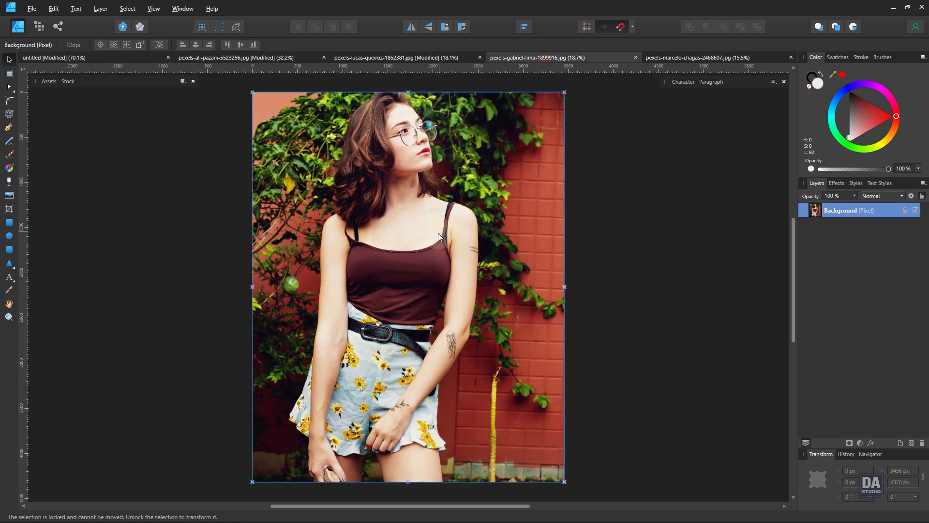
{"action": "left_click", "coordinate": [905, 210]}
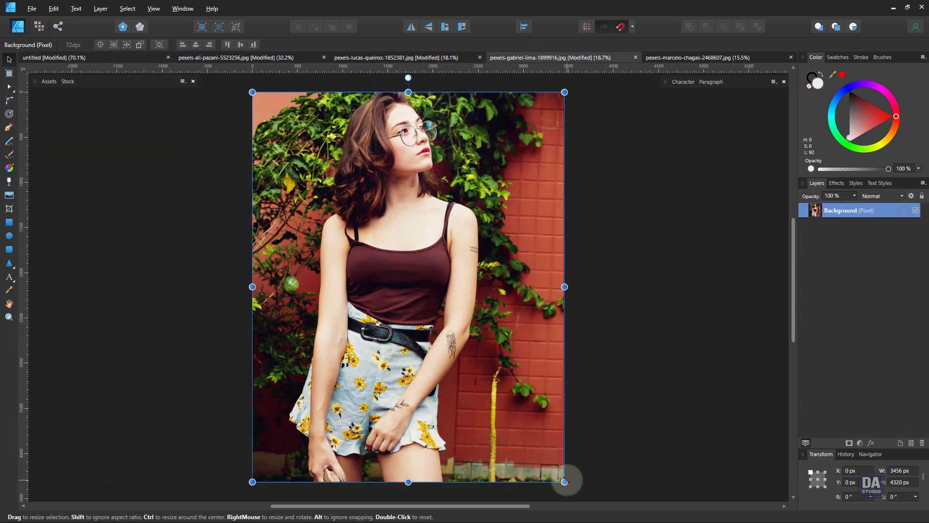
{"action": "left_click_drag", "start_coordinate": [564, 481], "coordinate": [312, 167]}
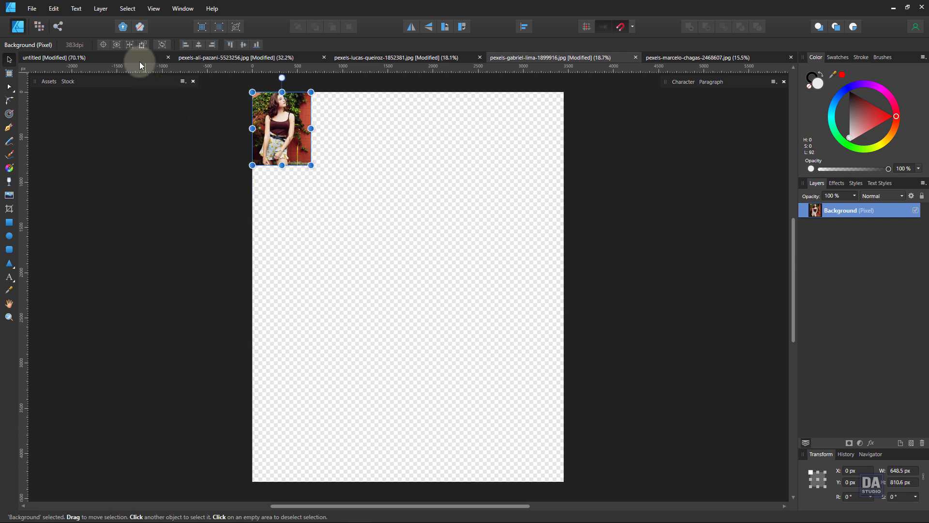
Paste the portrait with glasses inside the middle frame's image rectangle and shrink it to about 297 × 371 px
{"action": "left_click", "coordinate": [137, 57]}
{"action": "left_click", "coordinate": [492, 336]}
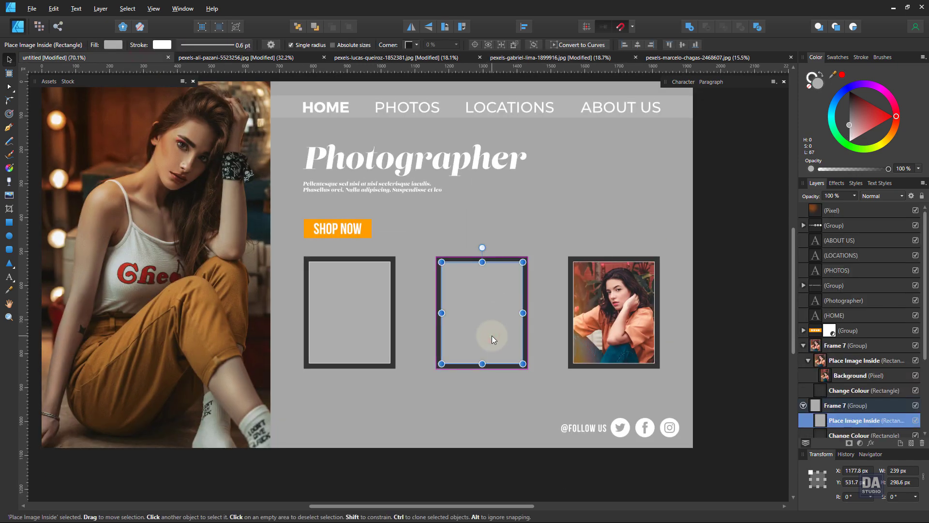
{"action": "key", "text": "ctrl+alt+v"}
{"action": "left_click_drag", "start_coordinate": [225, 286], "coordinate": [544, 352]}
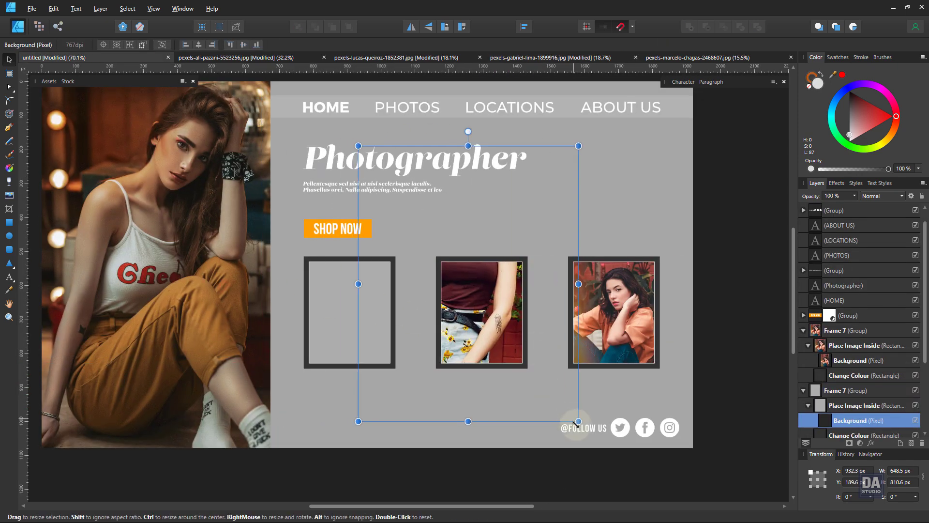
{"action": "left_click_drag", "start_coordinate": [577, 424], "coordinate": [502, 369]}
{"action": "left_click_drag", "start_coordinate": [485, 317], "coordinate": [498, 348]}
Shrink the middle frame's photo to about 264 × 330 px and nudge it to about X 1164, Y 531 px so it fills the opening
{"action": "scroll", "coordinate": [496, 352], "scroll_direction": "up", "scroll_amount": 3}
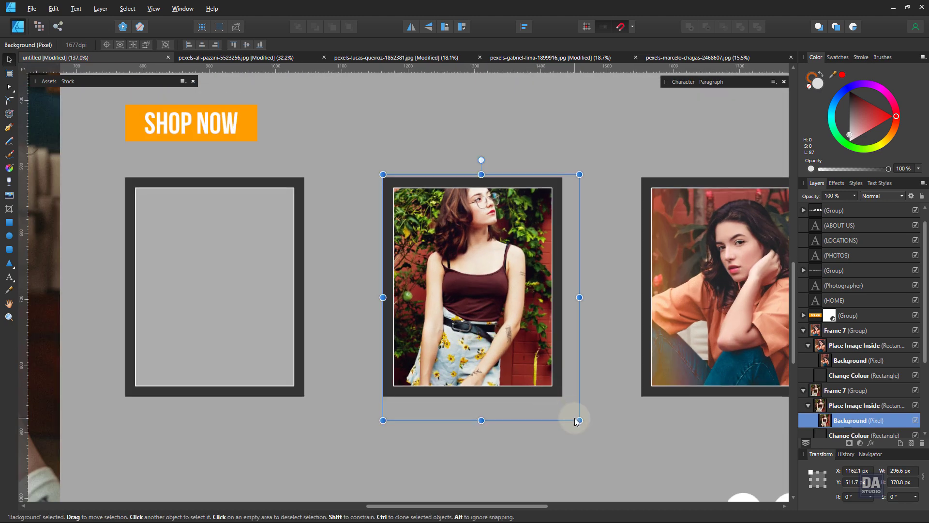
{"action": "left_click", "coordinate": [574, 418]}
{"action": "left_click", "coordinate": [534, 356]}
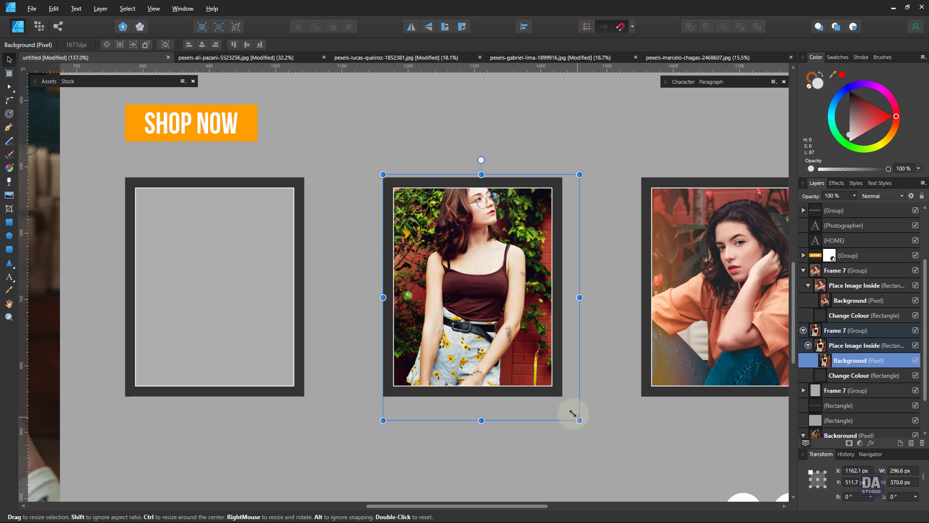
{"action": "mouse_move", "coordinate": [573, 413]}
{"action": "left_mouse_down"}
{"action": "mouse_move", "coordinate": [556, 396]}
{"action": "mouse_move", "coordinate": [573, 412]}
{"action": "left_mouse_up"}
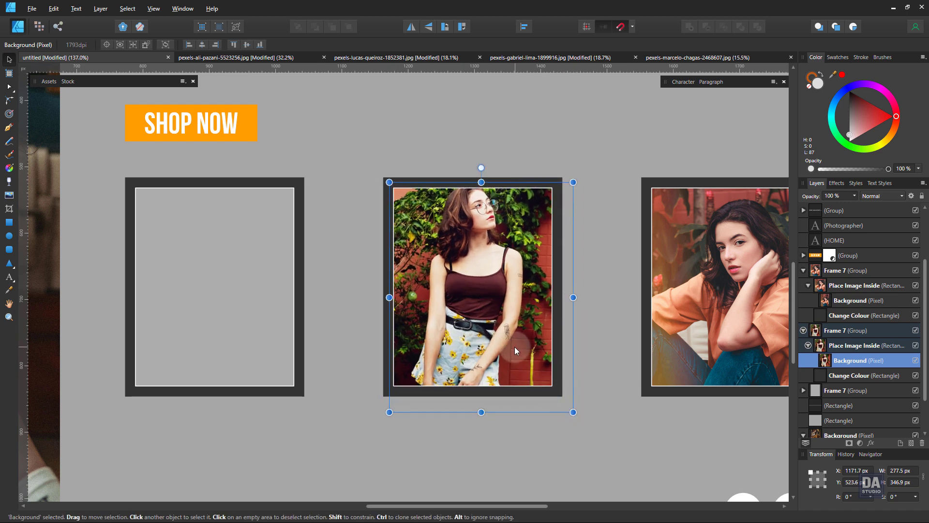
{"action": "left_click_drag", "start_coordinate": [515, 346], "coordinate": [512, 352]}
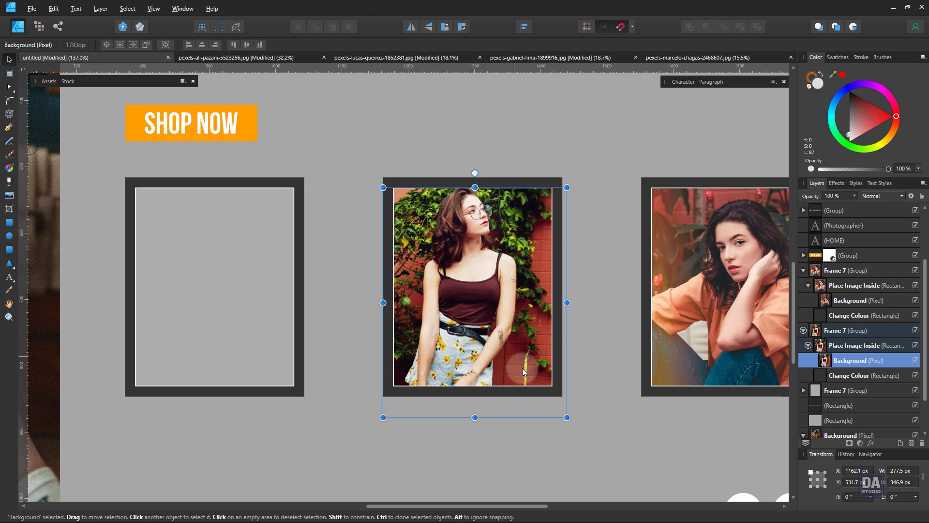
{"action": "left_click_drag", "start_coordinate": [567, 417], "coordinate": [561, 399]}
{"action": "left_click", "coordinate": [515, 346]}
{"action": "key", "text": "Down"}
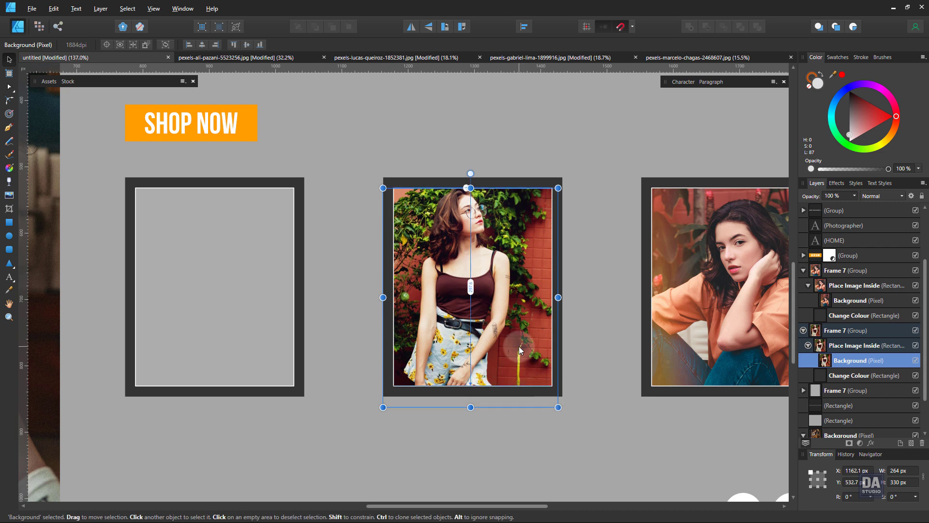
{"action": "key", "text": "Up"}
{"action": "key", "text": "Up"}
{"action": "key", "text": "Right"}
{"action": "key", "text": "Right"}
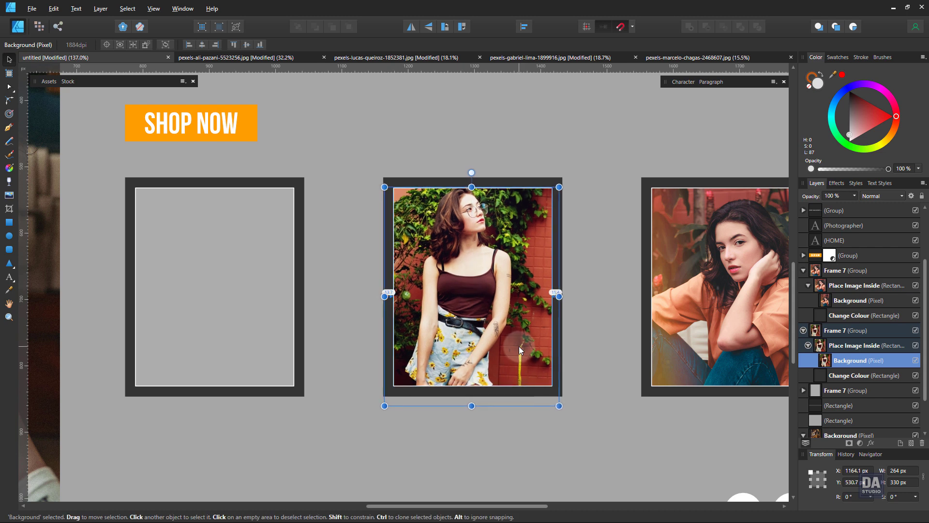
In the 2468607 photo document, unlock the black-sweater portrait, shrink it to about 691 × 1037 px and copy it
{"action": "left_click", "coordinate": [660, 59]}
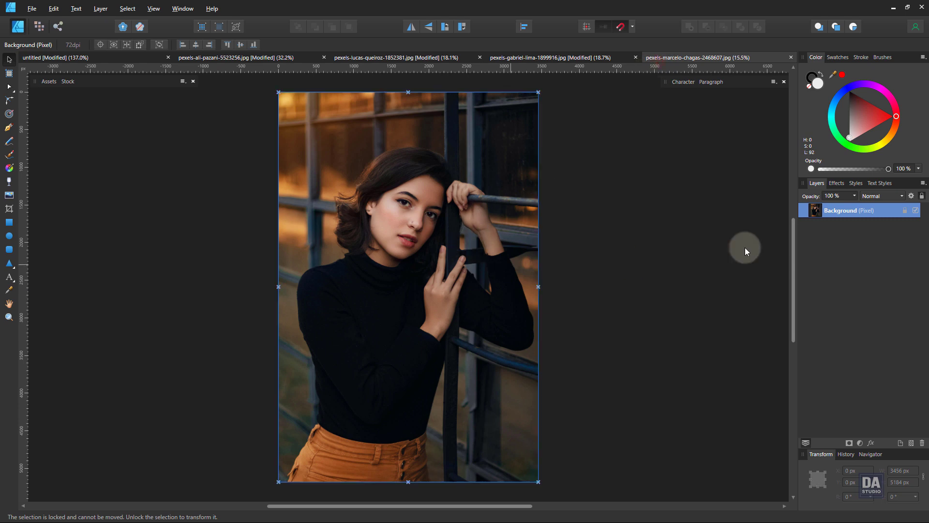
{"action": "left_click", "coordinate": [905, 211]}
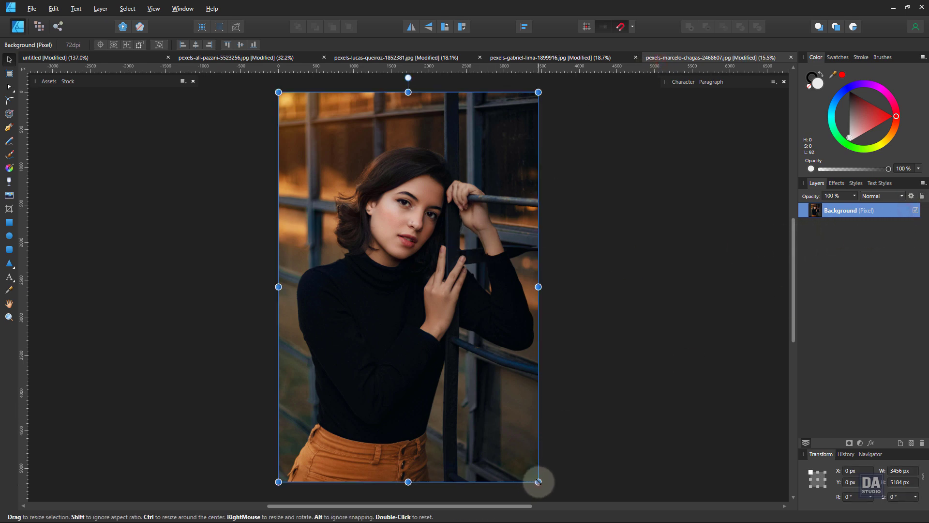
{"action": "left_click_drag", "start_coordinate": [538, 481], "coordinate": [330, 170]}
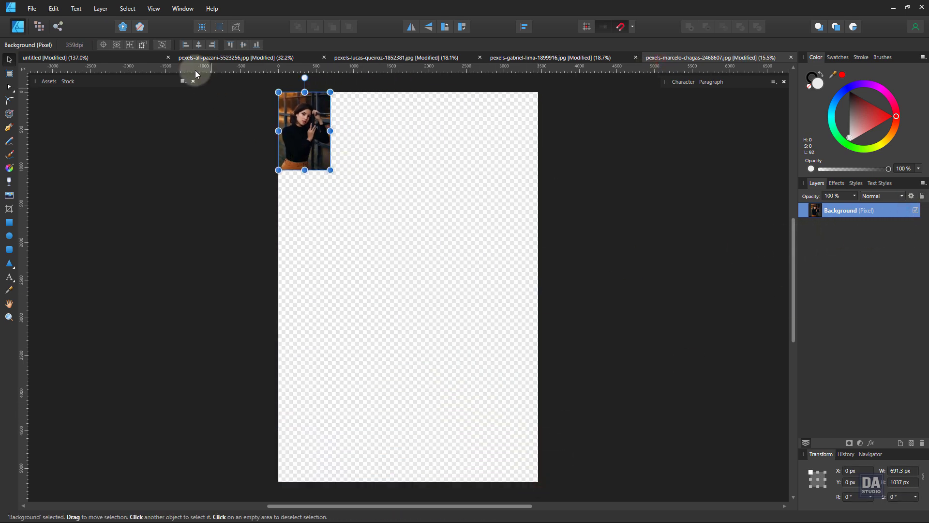
Paste the black-sweater portrait inside the first frame's image rectangle, size it to about 259 × 389 px to fill the opening, and deselect
{"action": "left_click", "coordinate": [140, 59]}
{"action": "left_click", "coordinate": [245, 271]}
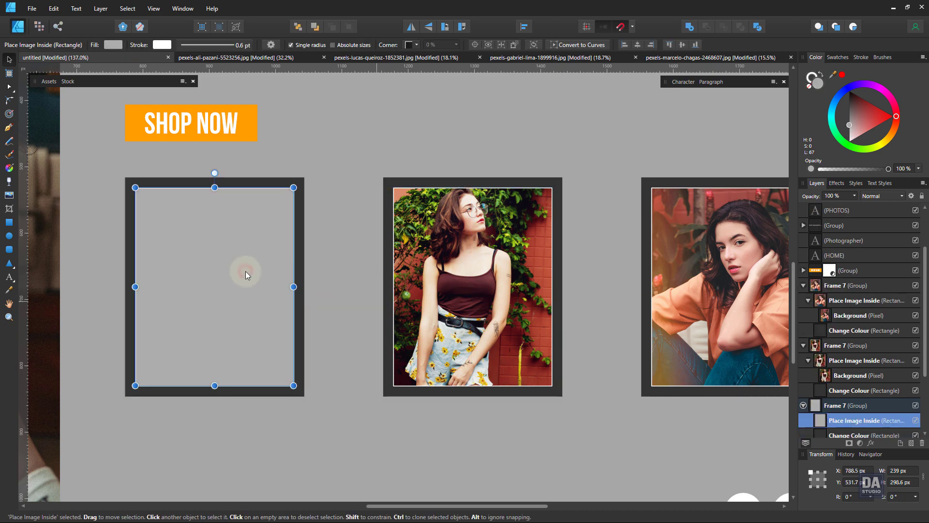
{"action": "key", "text": "ctrl+v"}
{"action": "scroll", "coordinate": [263, 291], "scroll_direction": "down", "scroll_amount": 3}
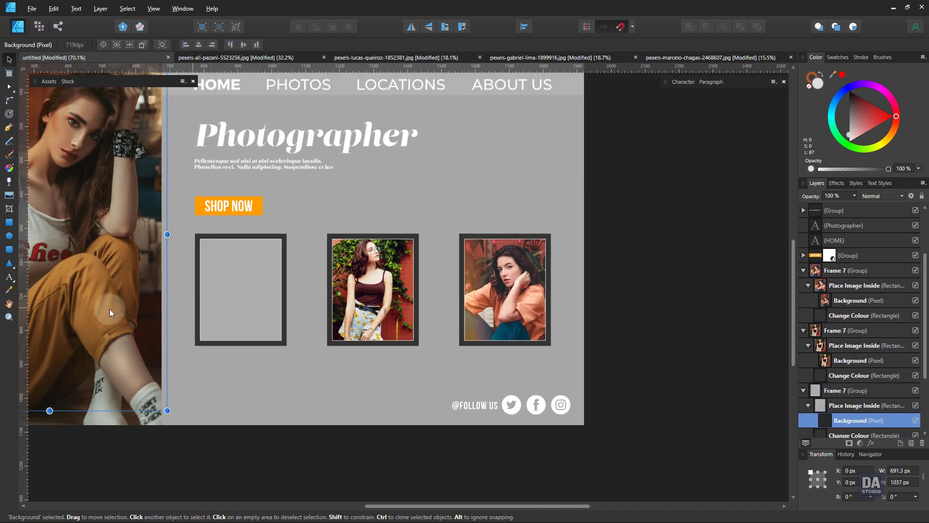
{"action": "left_click_drag", "start_coordinate": [109, 309], "coordinate": [283, 323]}
{"action": "left_click_drag", "start_coordinate": [332, 408], "coordinate": [267, 319]}
{"action": "scroll", "coordinate": [222, 299], "scroll_direction": "up", "scroll_amount": 4}
{"action": "left_click_drag", "start_coordinate": [304, 278], "coordinate": [323, 360]}
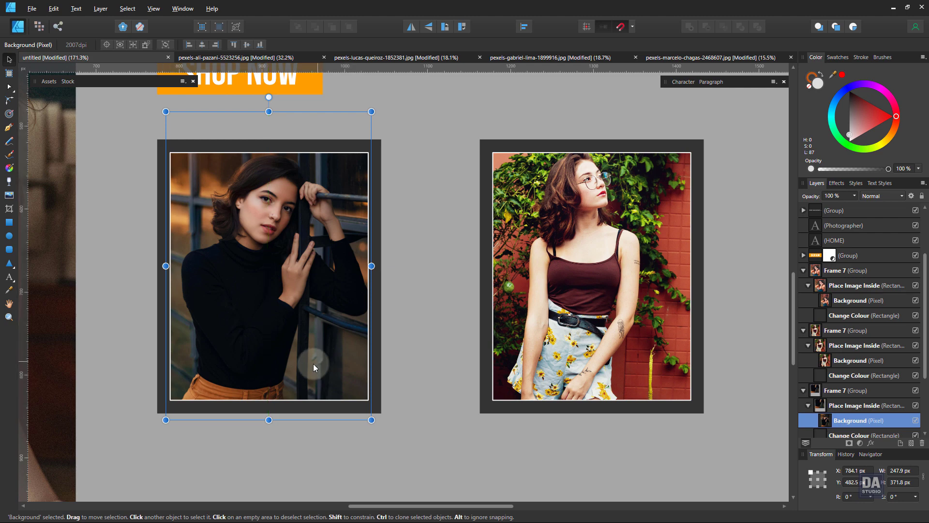
{"action": "left_click_drag", "start_coordinate": [166, 420], "coordinate": [156, 433]}
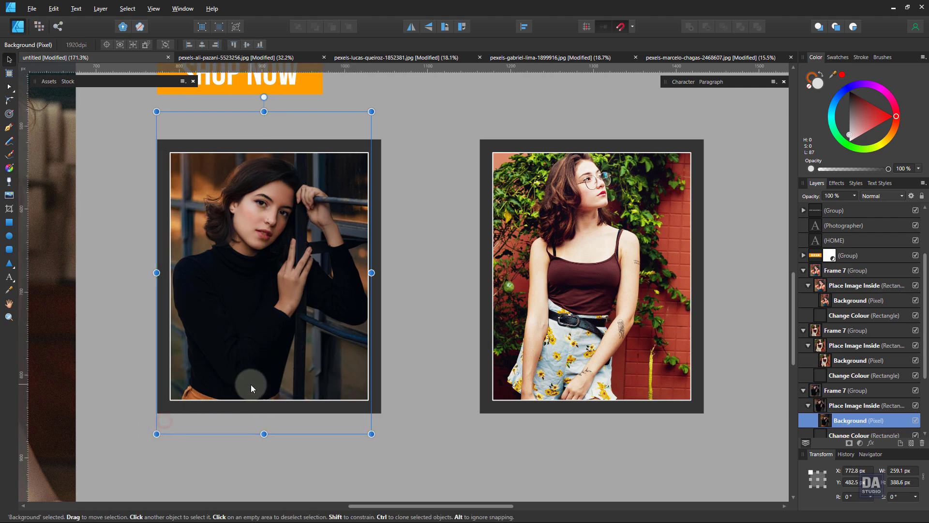
{"action": "scroll", "coordinate": [315, 385], "scroll_direction": "down", "scroll_amount": 1}
{"action": "scroll", "coordinate": [315, 384], "scroll_direction": "down", "scroll_amount": 3}
{"action": "left_click", "coordinate": [710, 390]}
Fill the large grey background rectangle with a dark brown (H 18, S 44, L 11) sampled from the large photo
{"action": "left_click_drag", "start_coordinate": [459, 392], "coordinate": [558, 395]}
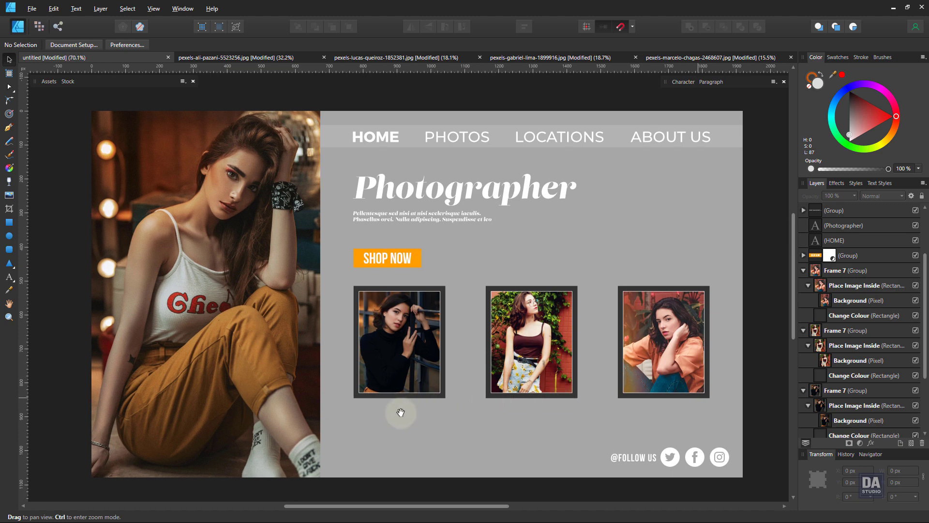
{"action": "left_click_drag", "start_coordinate": [419, 402], "coordinate": [407, 417]}
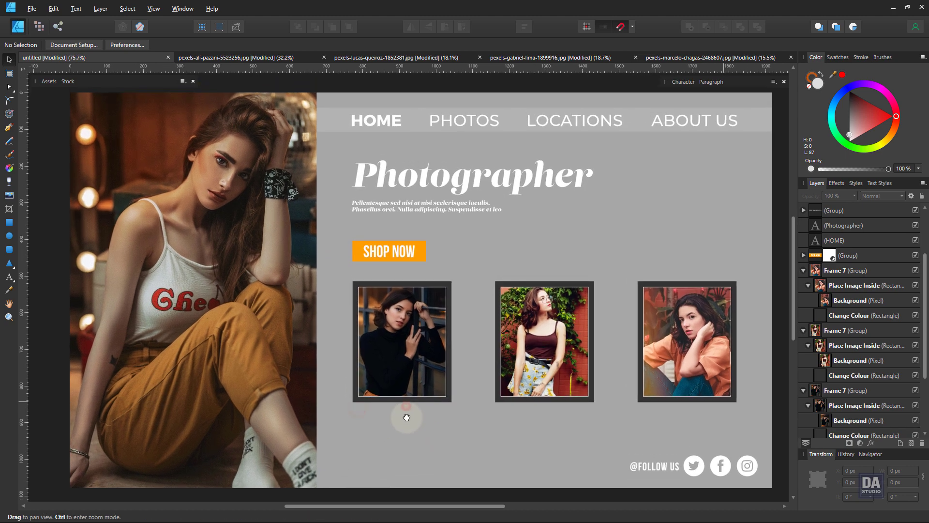
{"action": "left_click", "coordinate": [452, 431]}
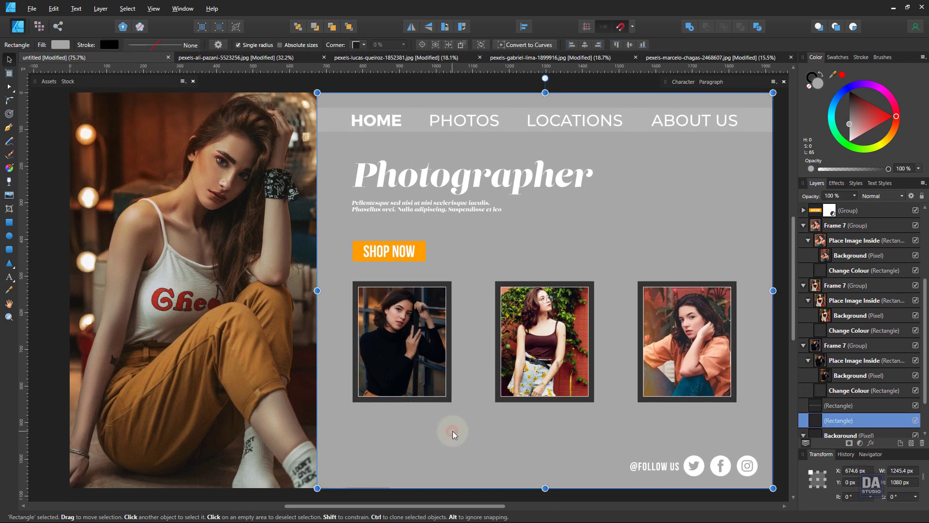
{"action": "left_click", "coordinate": [9, 292]}
{"action": "left_click", "coordinate": [301, 381]}
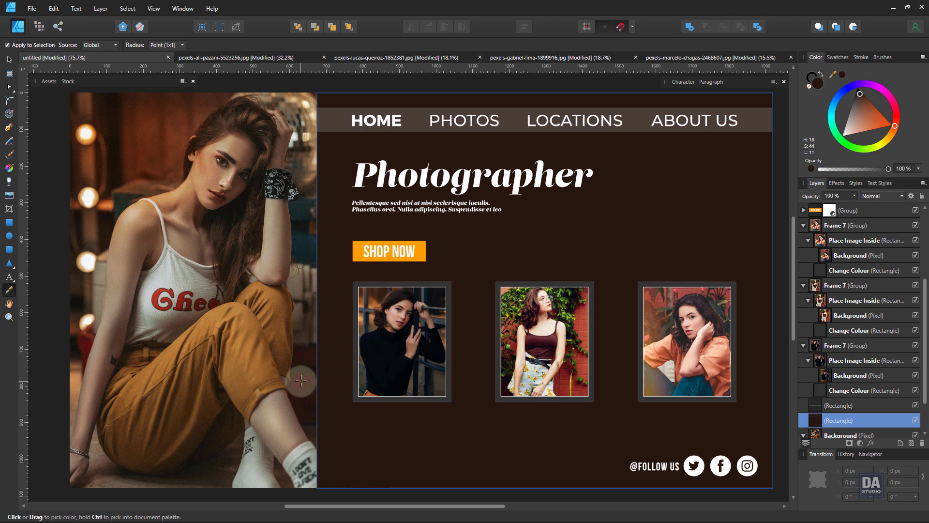
Add 24% noise to the dark brown background rectangle's fill and adjust its colour to H 18, S 39, L 14
{"action": "left_click", "coordinate": [811, 169]}
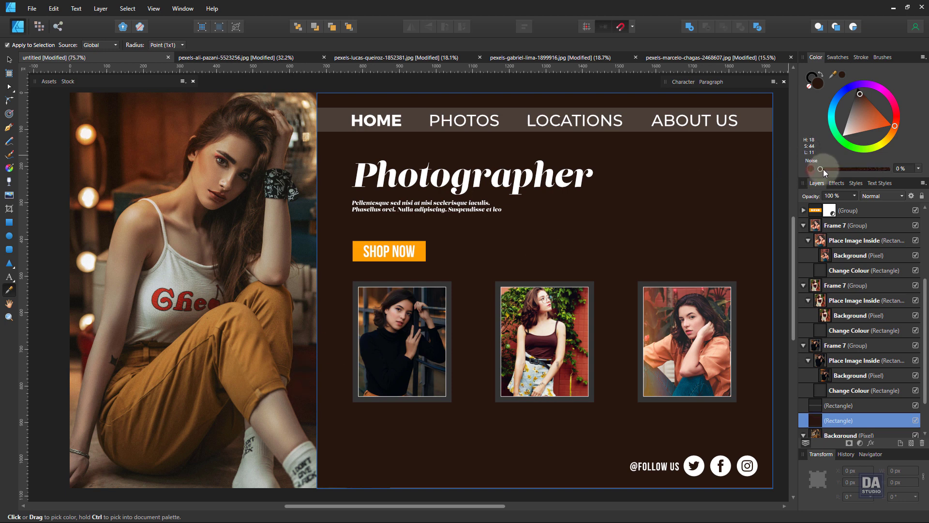
{"action": "left_click_drag", "start_coordinate": [823, 169], "coordinate": [837, 168]}
{"action": "mouse_move", "coordinate": [859, 94]}
{"action": "left_mouse_down"}
{"action": "mouse_move", "coordinate": [867, 89]}
{"action": "mouse_move", "coordinate": [863, 98]}
{"action": "left_mouse_up"}
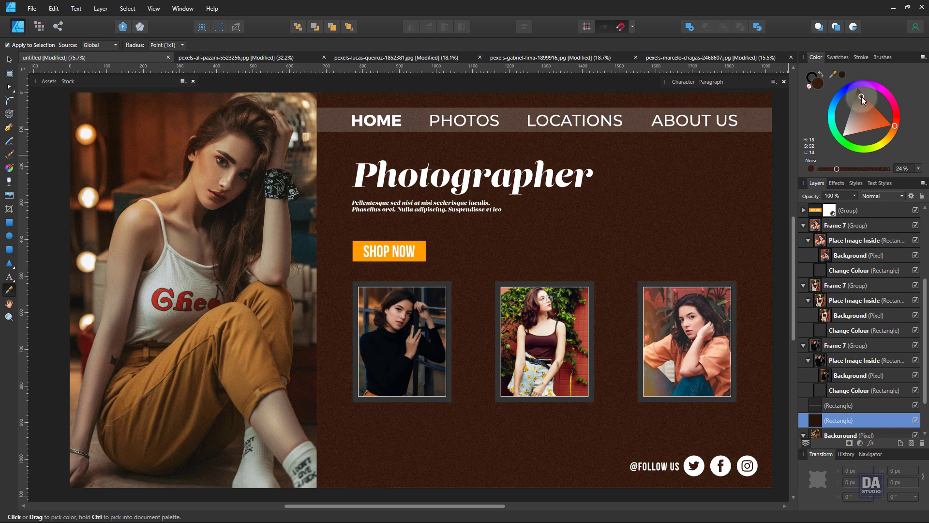
{"action": "key", "text": "v"}
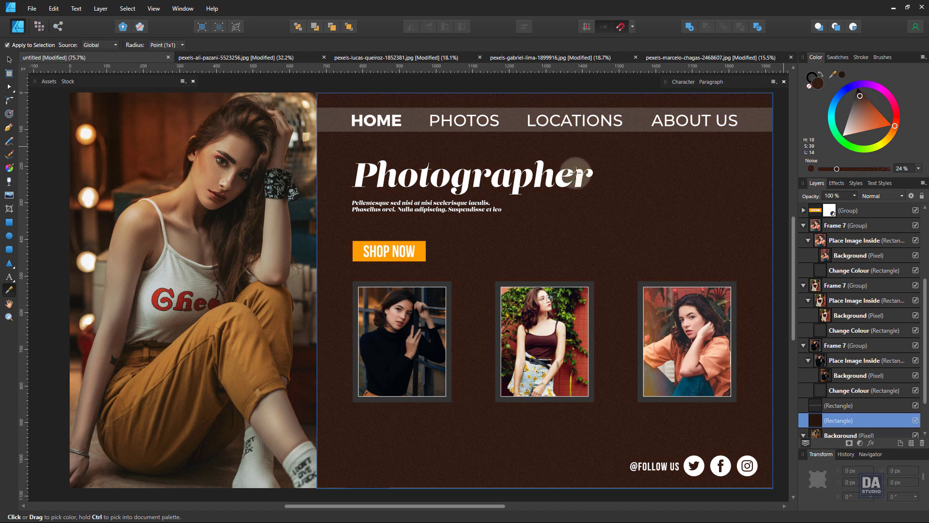
{"action": "left_click", "coordinate": [32, 93]}
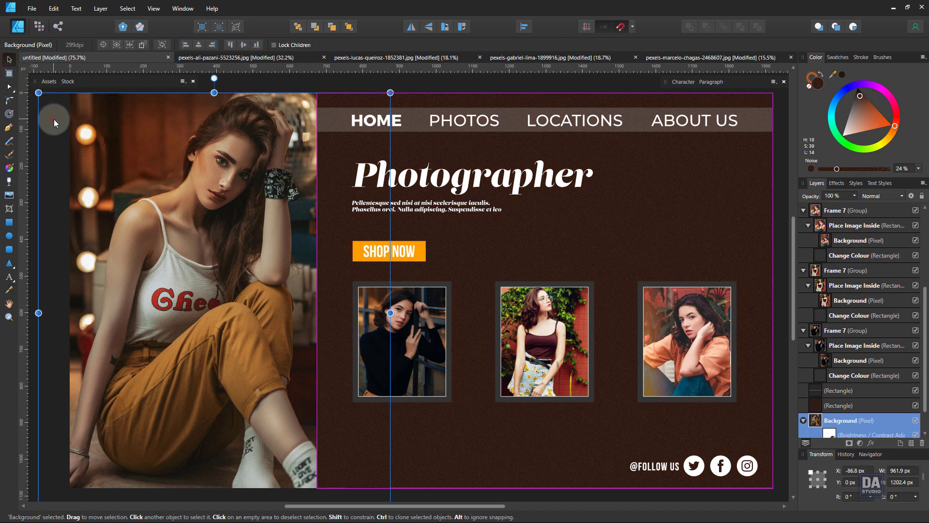
Recolour the Photographer heading with a golden brown (H 32, S 52, L 40) sampled from the model's trousers and enlarge it slightly
{"action": "left_click", "coordinate": [501, 182]}
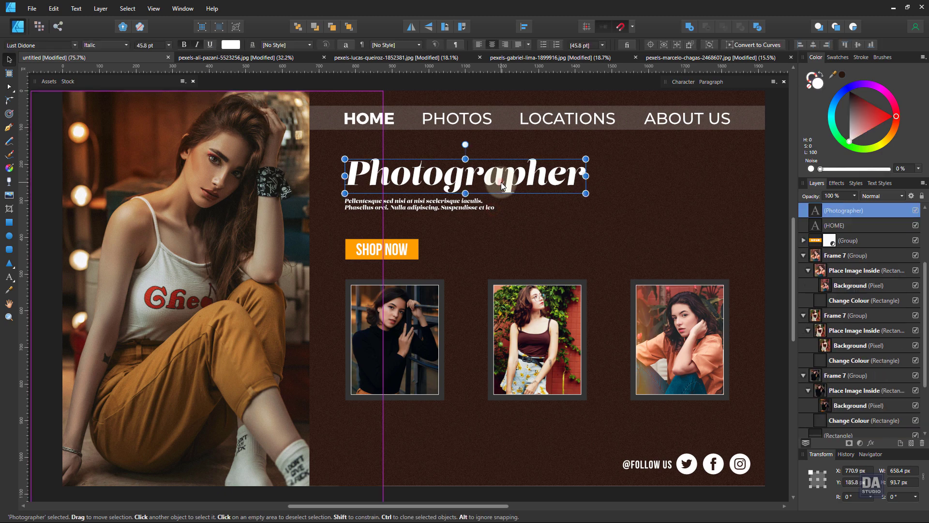
{"action": "left_click", "coordinate": [8, 290]}
{"action": "left_click_drag", "start_coordinate": [260, 383], "coordinate": [219, 365]}
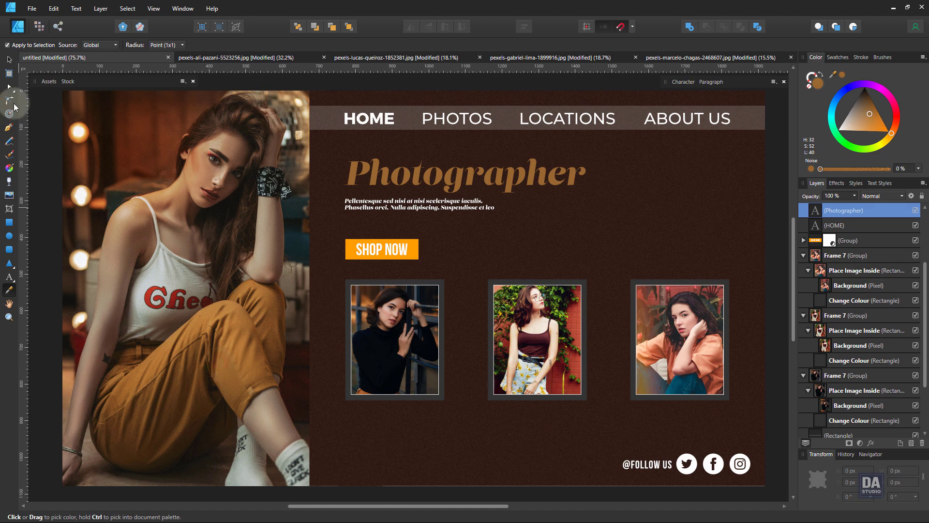
{"action": "left_click", "coordinate": [9, 59]}
{"action": "left_click_drag", "start_coordinate": [604, 156], "coordinate": [595, 154]}
Fill the SHOP NOW button's rectangle with the sampled golden brown (H 32, S 52, L 40) and deselect it
{"action": "left_click", "coordinate": [414, 257]}
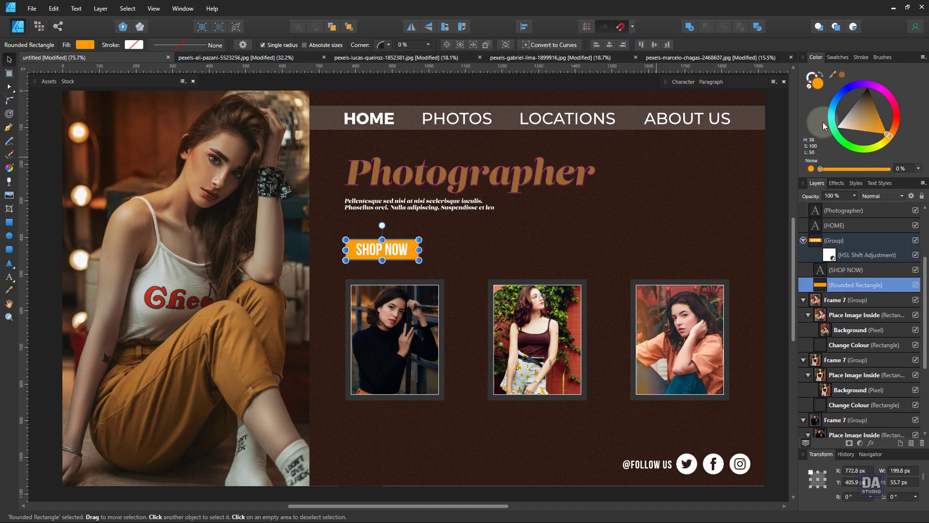
{"action": "left_click", "coordinate": [842, 75]}
{"action": "left_click", "coordinate": [773, 175]}
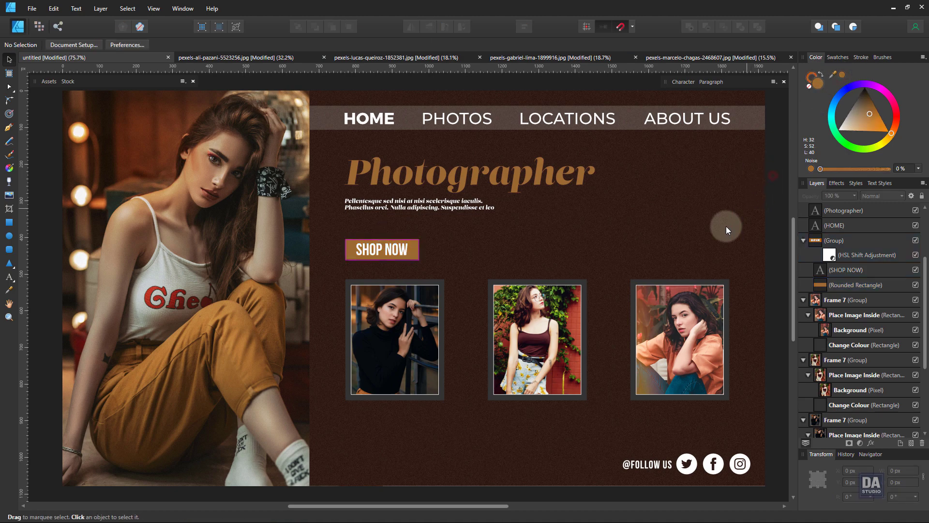
Colour the SHOP NOW text golden brown (H 32, S 52, L 40) and fill the button rectangle behind it with white
{"action": "scroll", "coordinate": [710, 232], "scroll_direction": "right", "scroll_amount": 1}
{"action": "scroll", "coordinate": [428, 257], "scroll_direction": "up", "scroll_amount": 4}
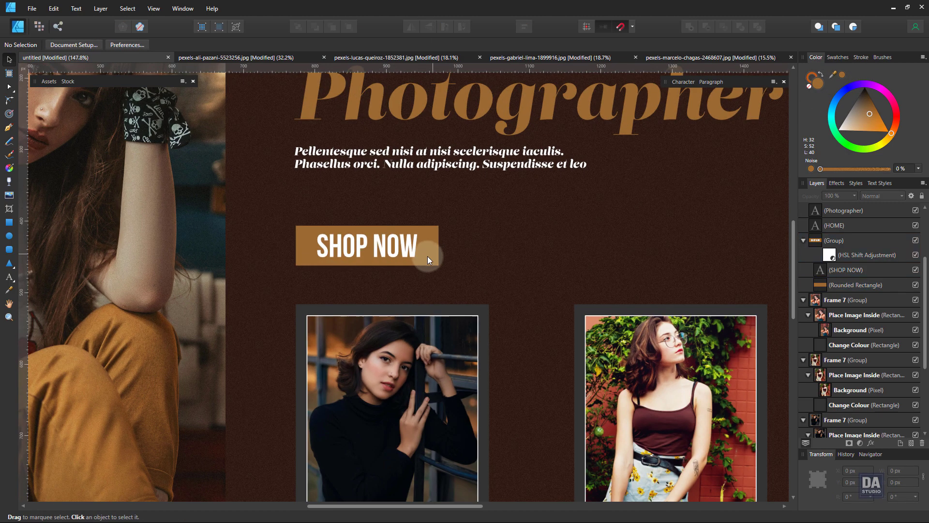
{"action": "left_click", "coordinate": [424, 258]}
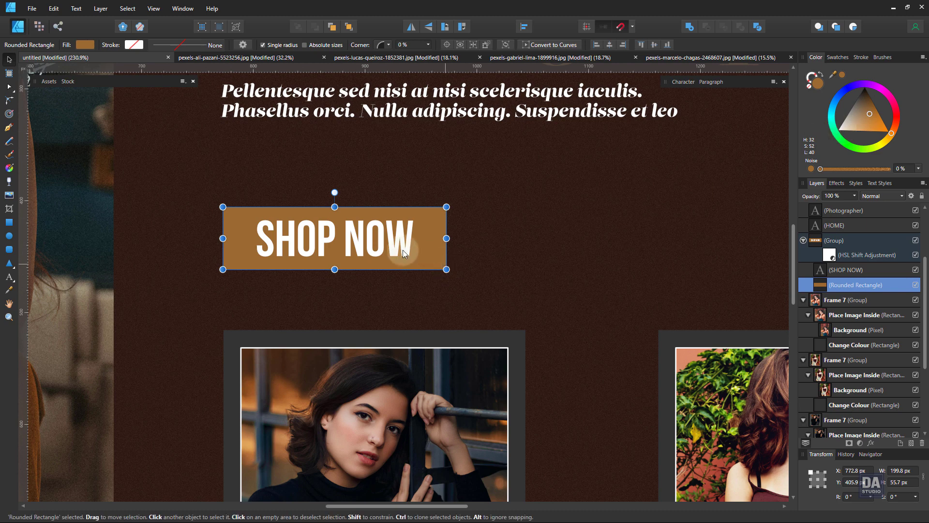
{"action": "left_click", "coordinate": [403, 250]}
{"action": "left_click", "coordinate": [841, 75]}
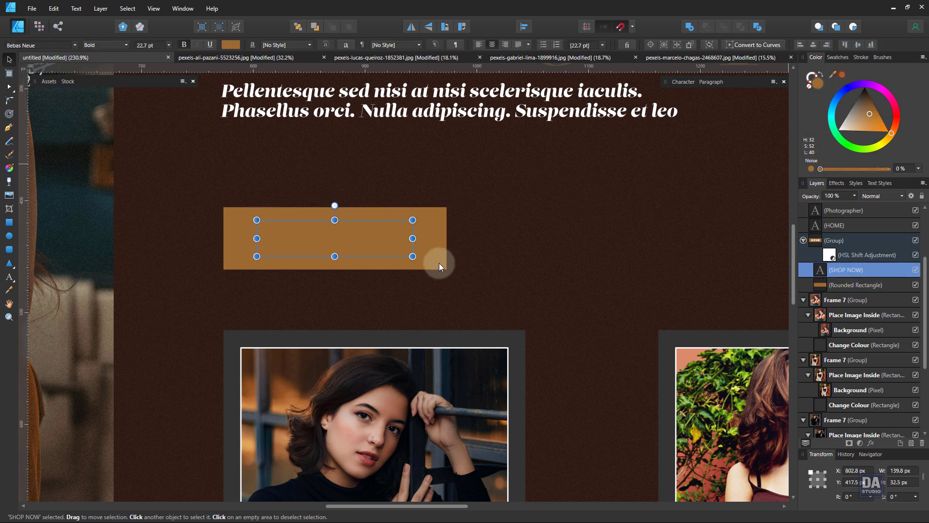
{"action": "left_click", "coordinate": [438, 263]}
{"action": "left_click_drag", "start_coordinate": [846, 126], "coordinate": [821, 137]}
Replace the button's SHOP NOW text with EXPLORE
{"action": "left_click", "coordinate": [330, 250]}
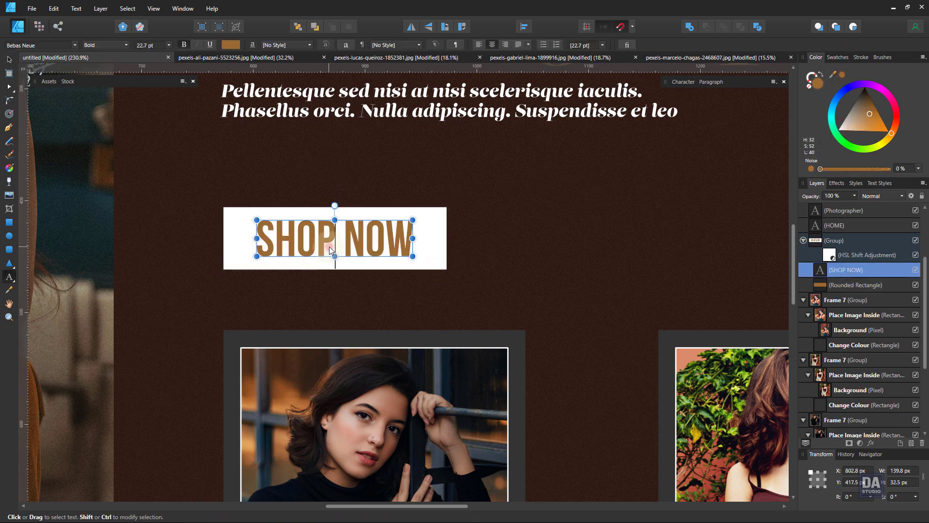
{"action": "double_click", "coordinate": [330, 247]}
{"action": "type", "text": "E"}
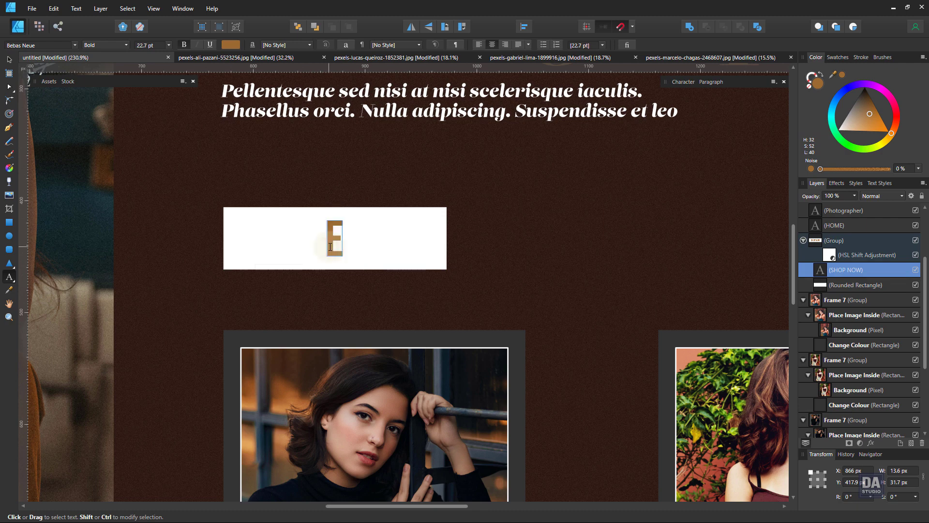
{"action": "type", "text": "XPLORE"}
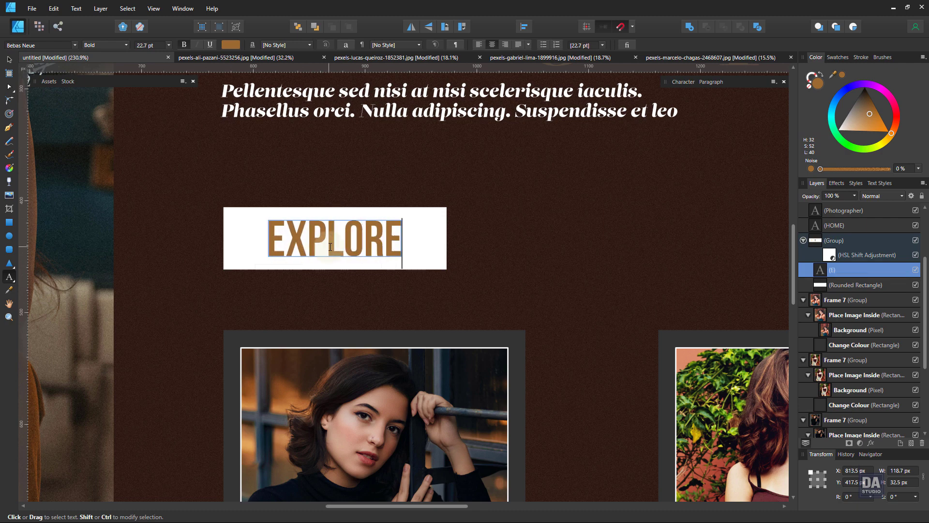
{"action": "key", "text": "Escape"}
{"action": "left_click", "coordinate": [9, 59]}
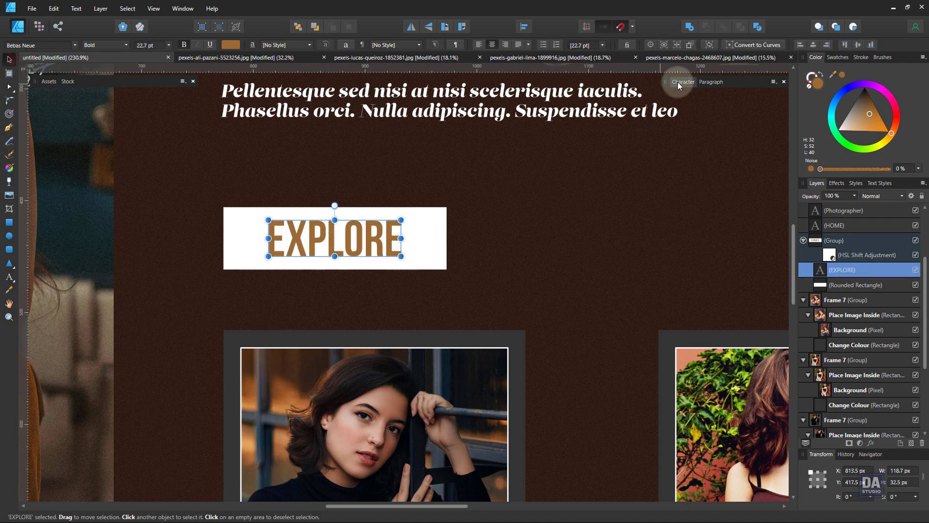
Set the EXPLORE text's weight to Regular, scale it down to 19 pt, and deselect it
{"action": "left_click", "coordinate": [680, 82]}
{"action": "left_click", "coordinate": [736, 108]}
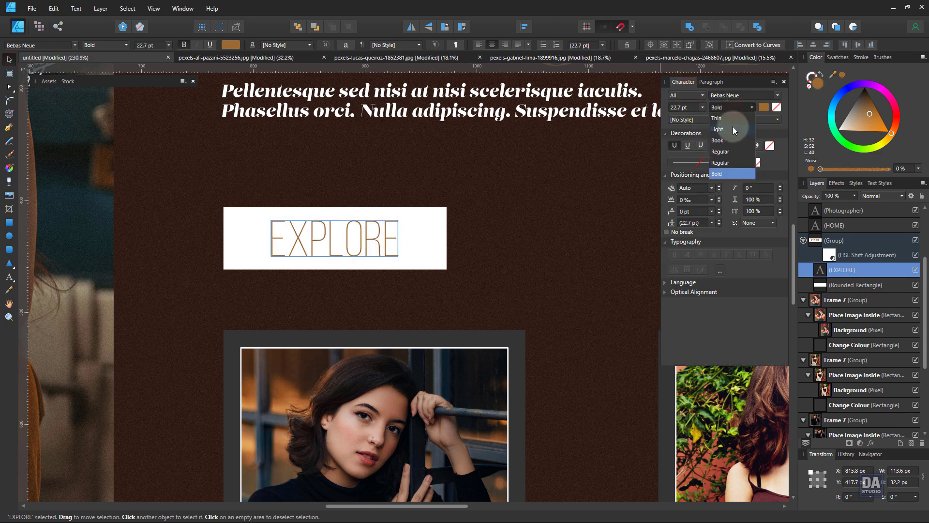
{"action": "left_click", "coordinate": [729, 152]}
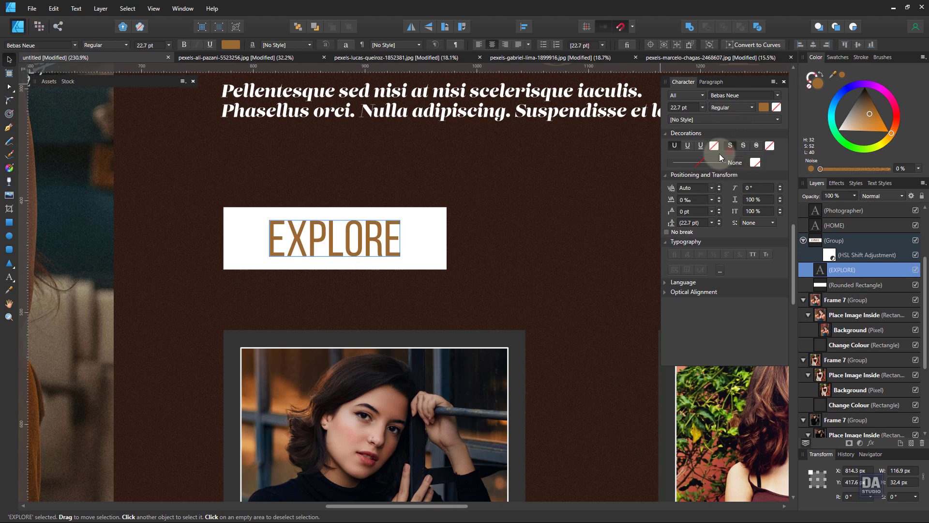
{"action": "left_click_drag", "start_coordinate": [400, 257], "coordinate": [390, 253]}
{"action": "scroll", "coordinate": [345, 272], "scroll_direction": "down", "scroll_amount": 6}
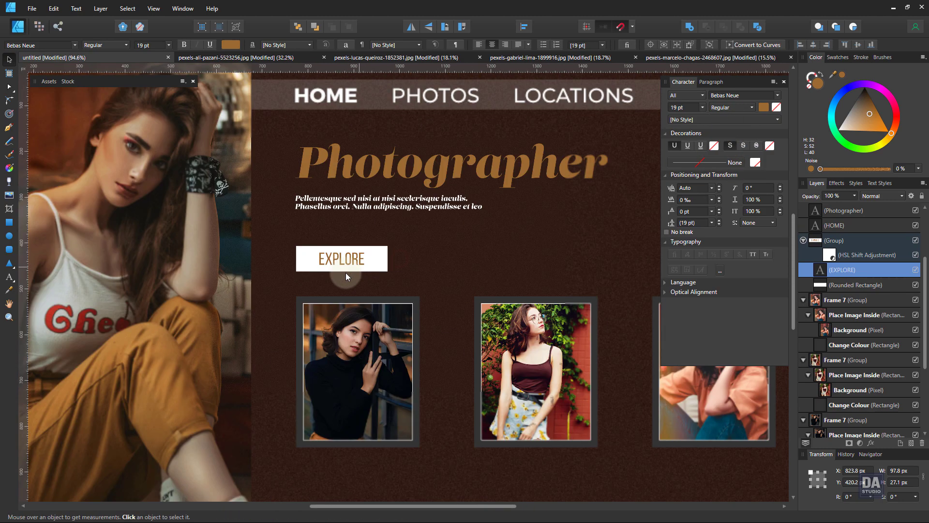
{"action": "left_click", "coordinate": [695, 410]}
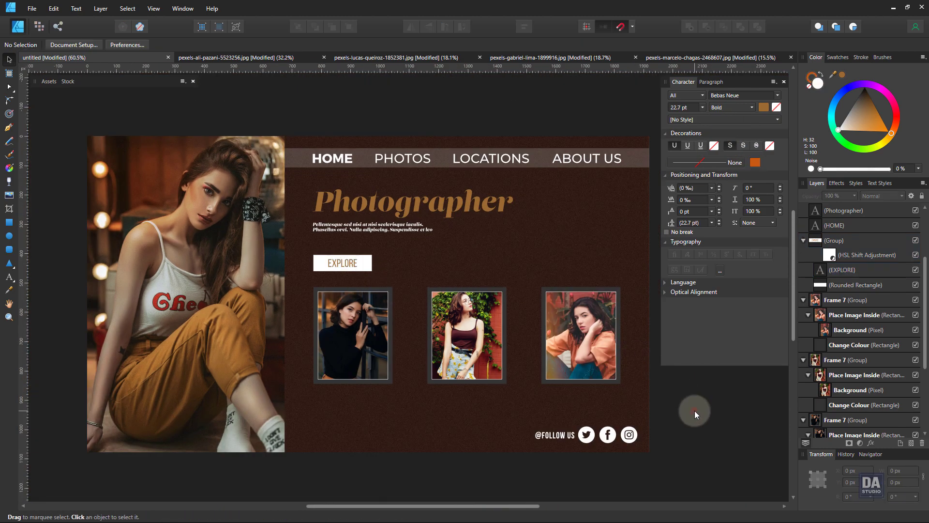
Select the dark border rectangles of all three portrait frames and fill them with the sampled golden brown (H 32, S 52, L 40)
{"action": "scroll", "coordinate": [376, 416], "scroll_direction": "up", "scroll_amount": 5}
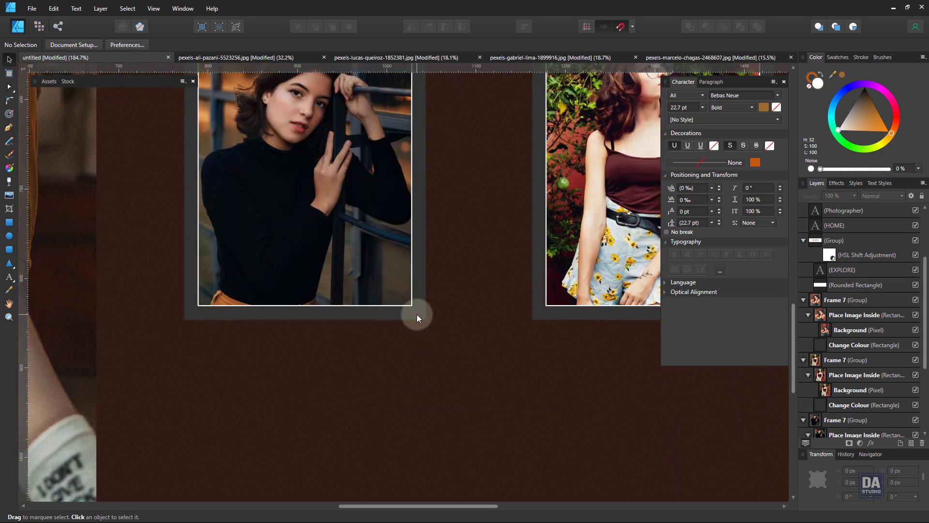
{"action": "left_click", "coordinate": [417, 315]}
{"action": "left_click", "coordinate": [741, 82]}
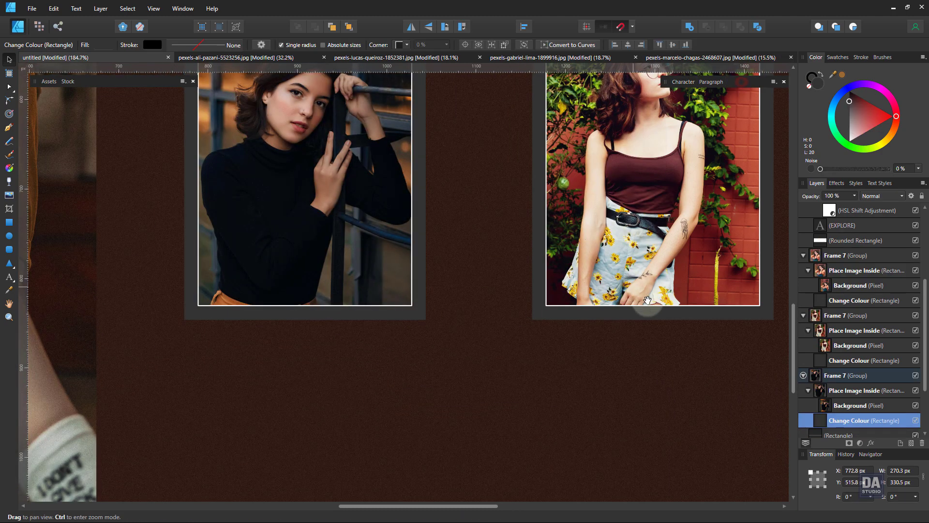
{"action": "scroll", "coordinate": [511, 346], "scroll_direction": "right", "scroll_amount": 4}
{"action": "left_click", "coordinate": [511, 347], "text": "shift"}
{"action": "left_click", "coordinate": [721, 344], "text": "shift"}
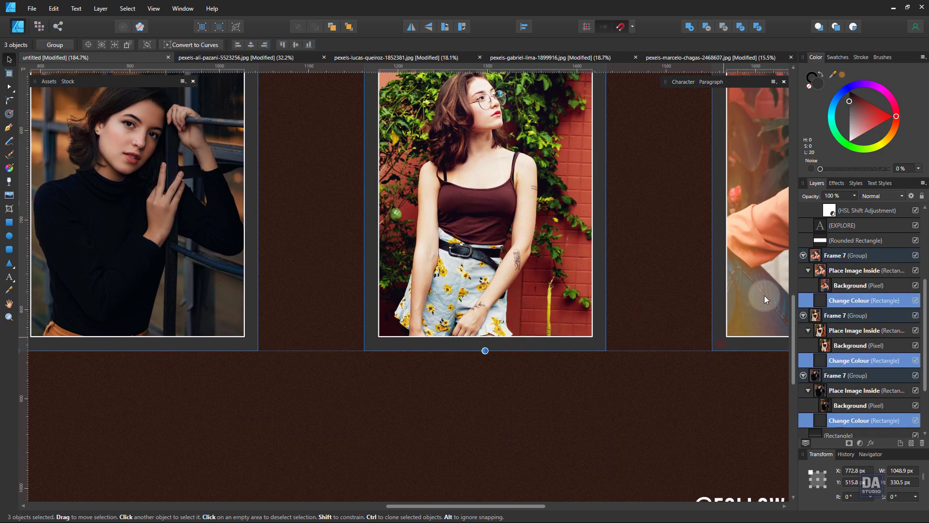
{"action": "left_click", "coordinate": [842, 74]}
{"action": "scroll", "coordinate": [510, 337], "scroll_direction": "down", "scroll_amount": 5}
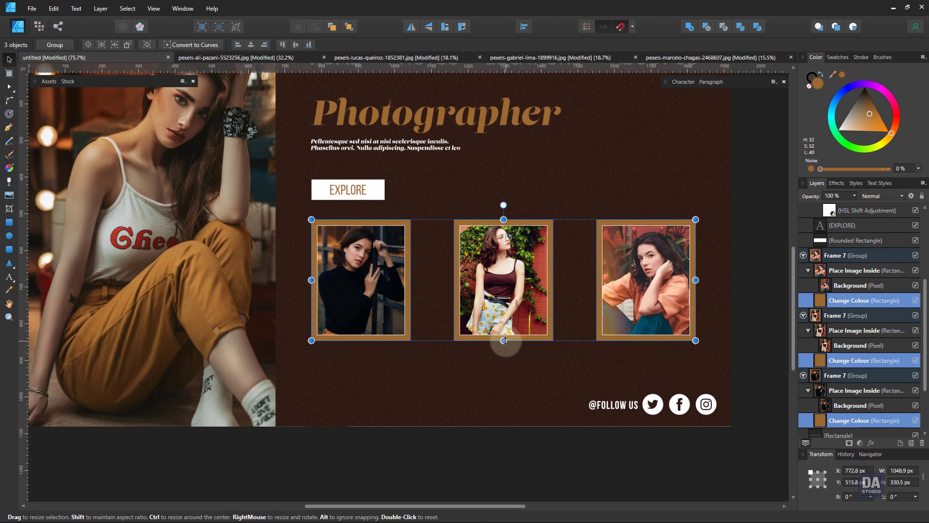
{"action": "left_click", "coordinate": [752, 361]}
{"action": "scroll", "coordinate": [661, 387], "scroll_direction": "down", "scroll_amount": 2}
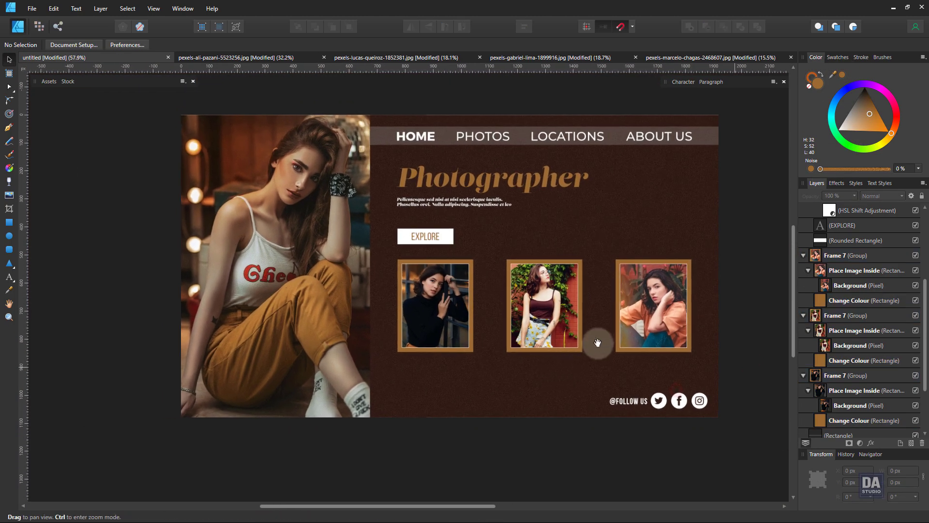
{"action": "scroll", "coordinate": [537, 356], "scroll_direction": "up", "scroll_amount": 1}
{"action": "scroll", "coordinate": [677, 431], "scroll_direction": "up", "scroll_amount": 1}
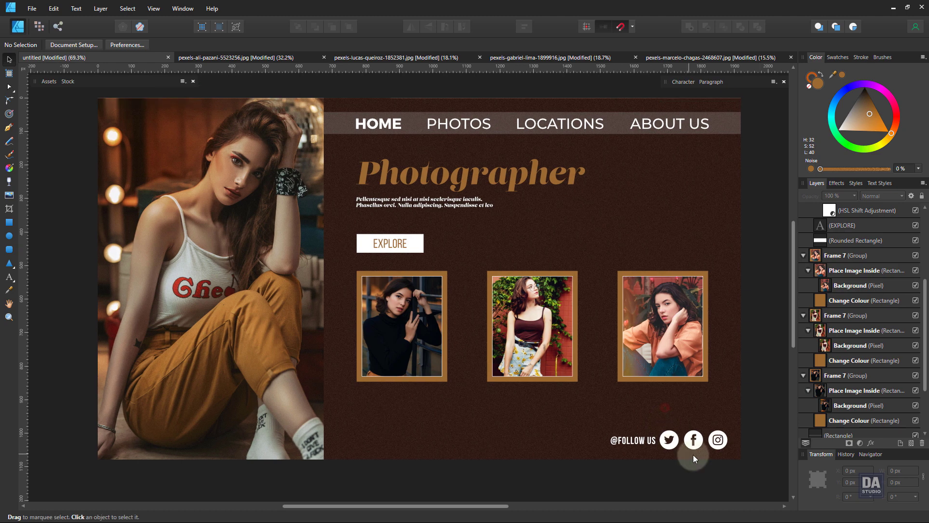
{"action": "left_click", "coordinate": [677, 443]}
{"action": "left_click_drag", "start_coordinate": [611, 430], "coordinate": [628, 434]}
{"action": "left_click_drag", "start_coordinate": [682, 447], "coordinate": [683, 442]}
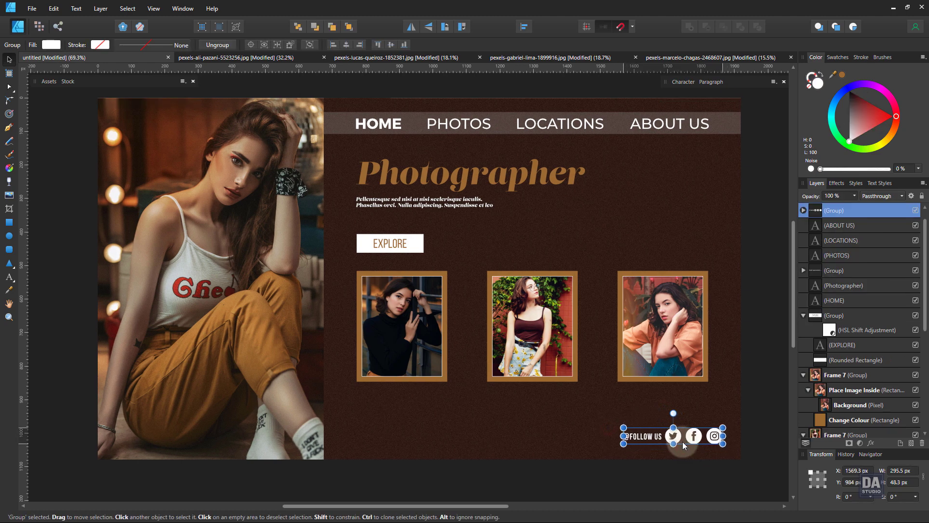
{"action": "left_click", "coordinate": [771, 411]}
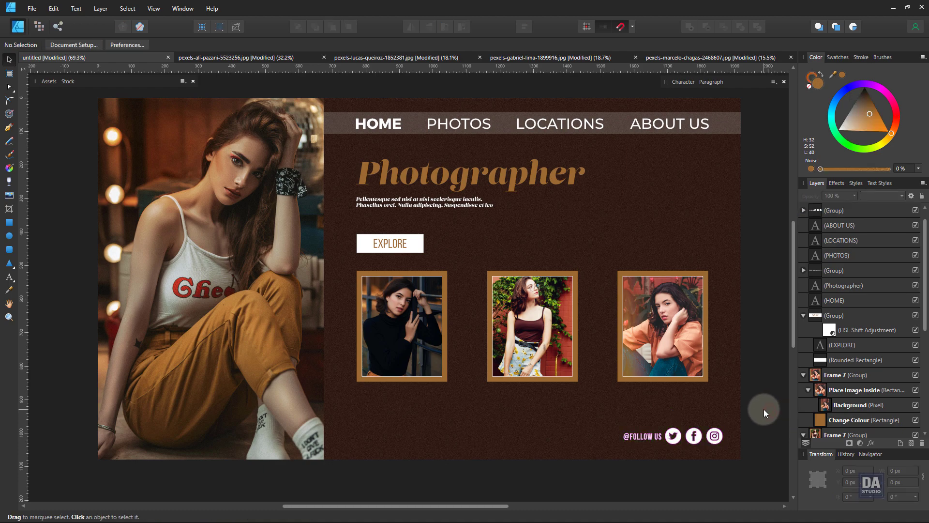